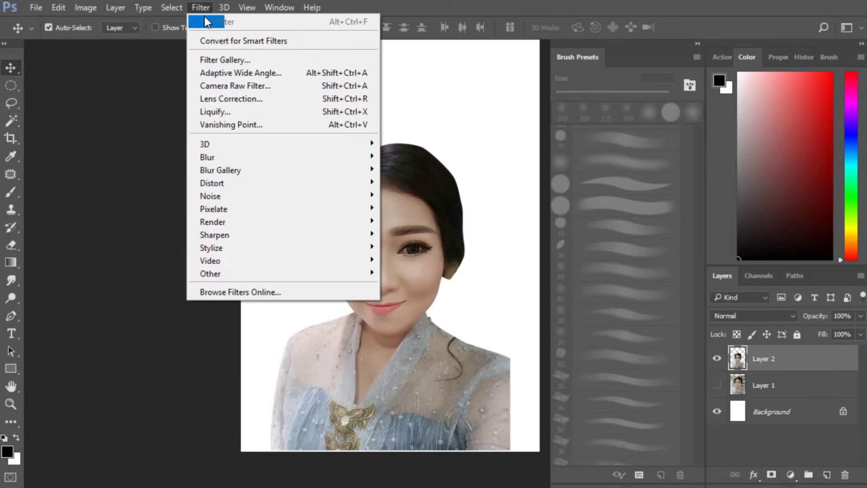
Step: Smooth the cut-out portrait with the Camera Raw Filter, setting noise reduction Luminance to 100 and Luminance Detail to 67
left_click(251, 87)
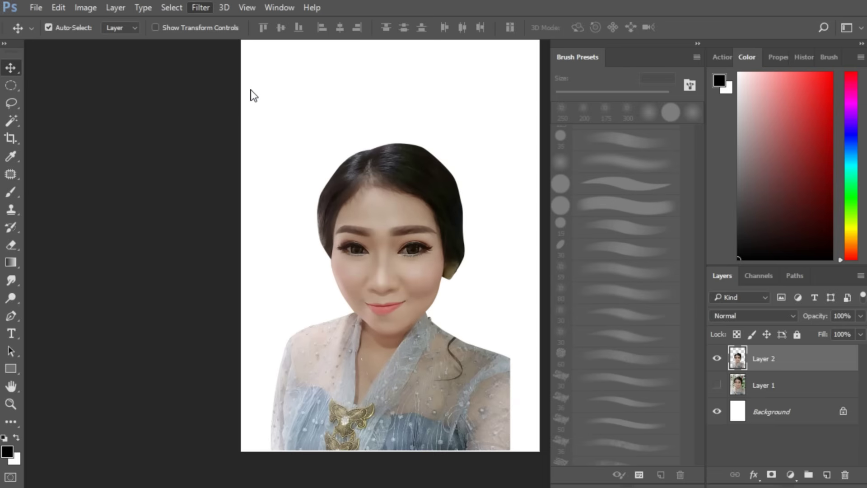
key("ctrl+plus")
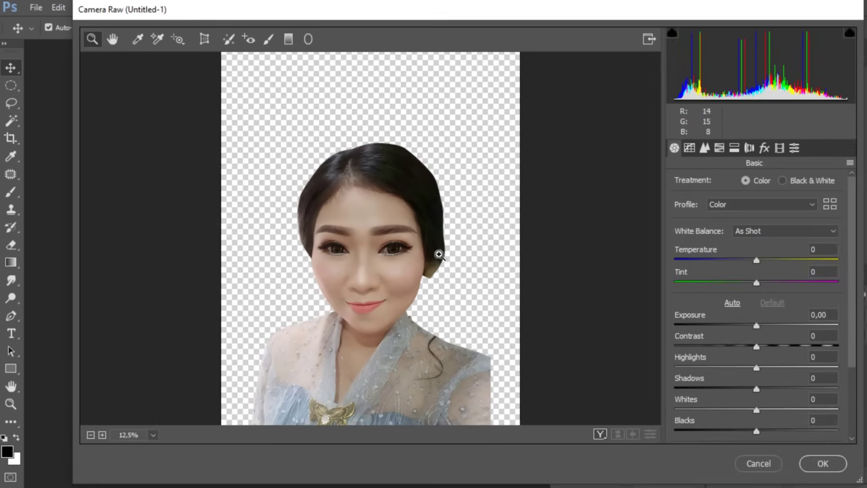
key("ctrl+plus")
left_click_drag(422, 254, 426, 230)
left_click(705, 148)
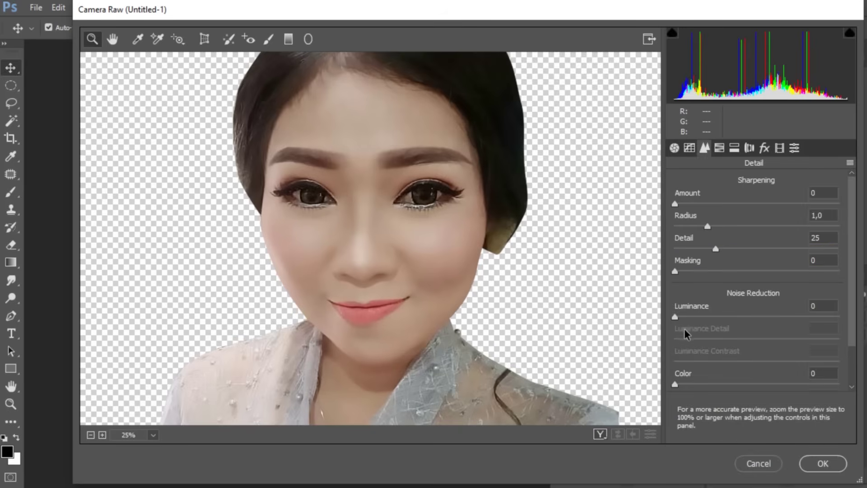
left_click_drag(677, 318, 738, 339)
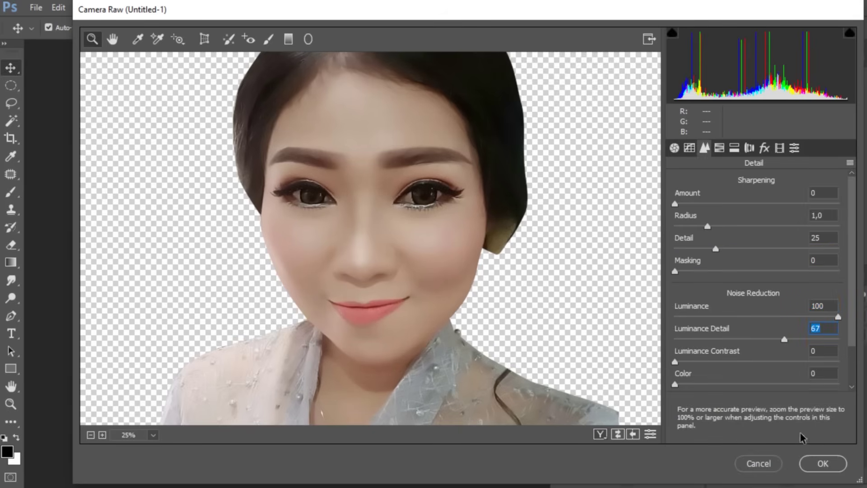
left_click(823, 463)
Step: Start a Pen path above the head and bring it down outside the hair on the image's left to the jaw
key("p")
left_click_drag(426, 292, 438, 292)
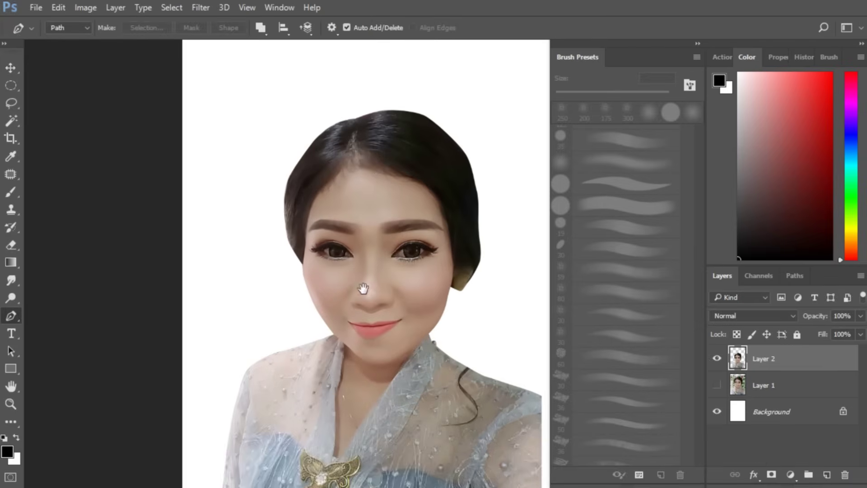
left_click_drag(364, 289, 363, 318)
left_click(348, 121)
left_click(293, 153)
left_click_drag(271, 236, 273, 257)
left_click_drag(286, 301, 282, 219)
left_click_drag(306, 269, 330, 267)
left_click(248, 264)
Step: Continue the Pen path closely along the jawline and under the chin with curved anchor points
scroll(291, 287, "up", 2)
left_click_drag(291, 287, 246, 249)
left_click(249, 282)
left_click_drag(278, 282, 228, 277)
left_click_drag(284, 302, 224, 337)
left_click_drag(298, 303, 336, 281)
left_click_drag(336, 280, 291, 332)
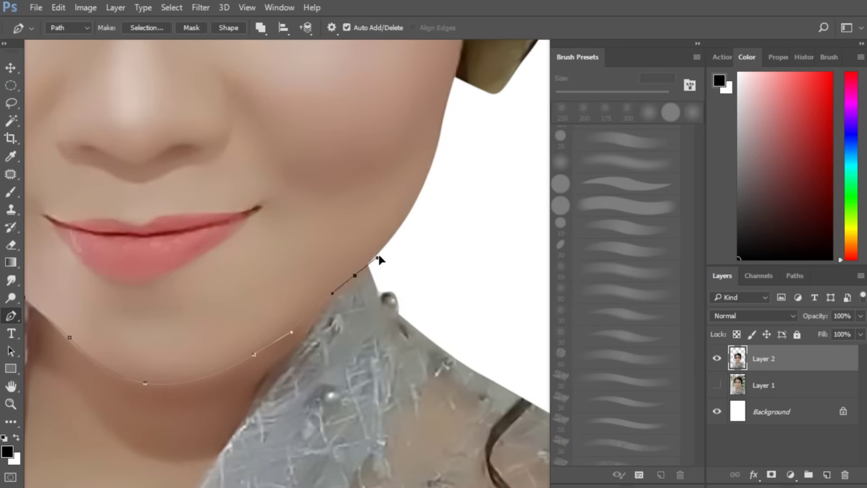
Step: Extend the Pen path up around the outside of the hair on the image's right and back over the head
scroll(415, 271, "down", 2)
left_click(436, 265)
scroll(425, 240, "down", 2)
left_click_drag(436, 217, 399, 236)
left_click_drag(467, 250, 476, 230)
left_click_drag(439, 169, 441, 222)
left_click_drag(466, 154, 458, 135)
left_click_drag(415, 96, 398, 94)
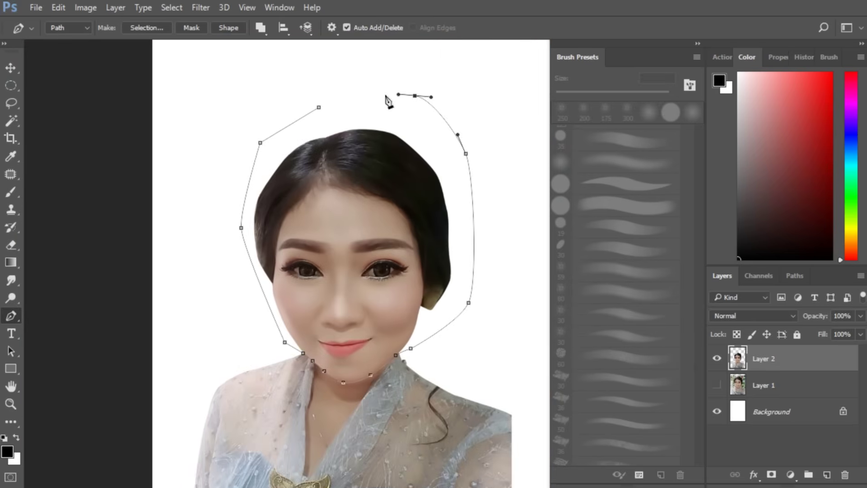
Step: Turn the head path into a feathered selection and copy it to a new layer
key("ctrl+Return")
scroll(317, 156, "down", 2)
left_click_drag(318, 157, 320, 187)
key("shift+F6")
key("Return")
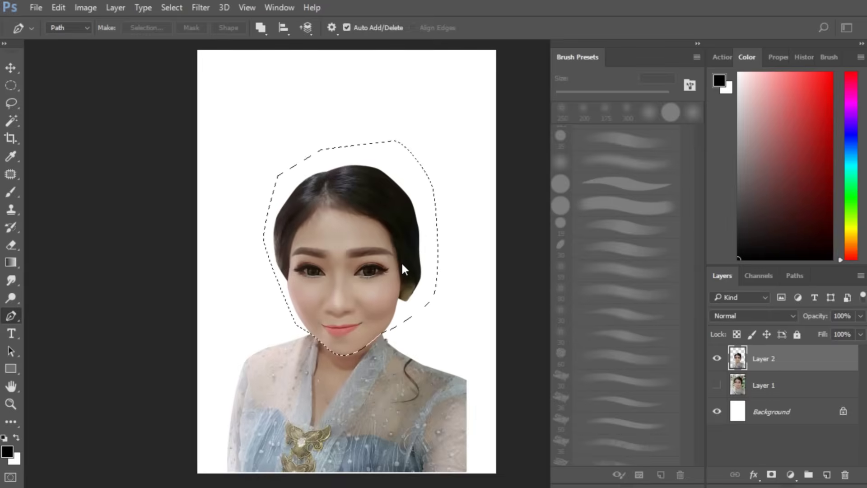
key("ctrl+j")
scroll(445, 290, "down", 2)
key("v")
key("ctrl+t")
left_click_drag(421, 177, 433, 147)
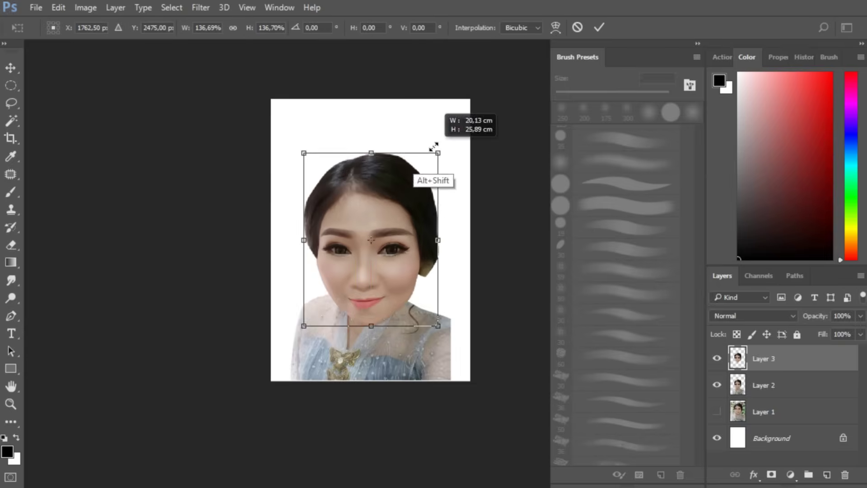
left_click_drag(399, 224, 399, 199)
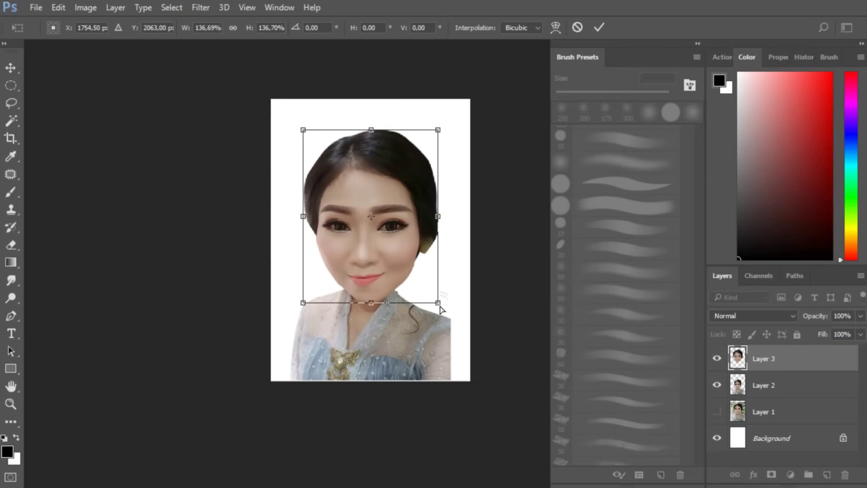
mouse_move(441, 305)
left_mouse_down()
mouse_move(452, 304)
mouse_move(444, 303)
left_mouse_up()
left_click_drag(371, 130, 371, 119)
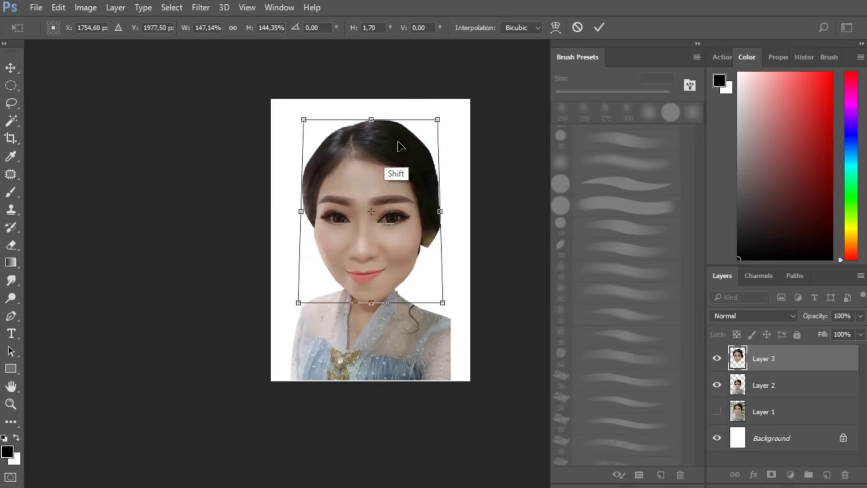
key("Escape")
Step: Enlarge the copied head to about 148% wide and 142% high, raise it over the neck and widen its top in perspective
key("ctrl+t")
left_click_drag(420, 176, 434, 159)
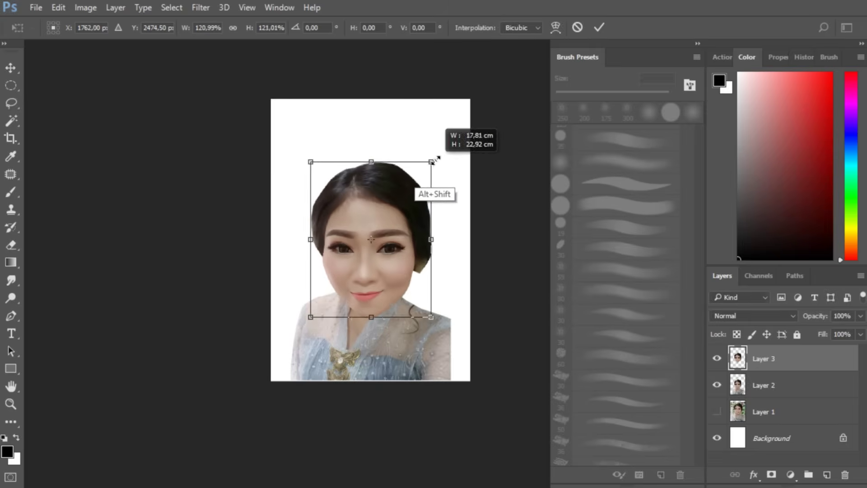
mouse_move(399, 259)
left_mouse_down()
mouse_move(399, 235)
mouse_move(409, 245)
left_mouse_up()
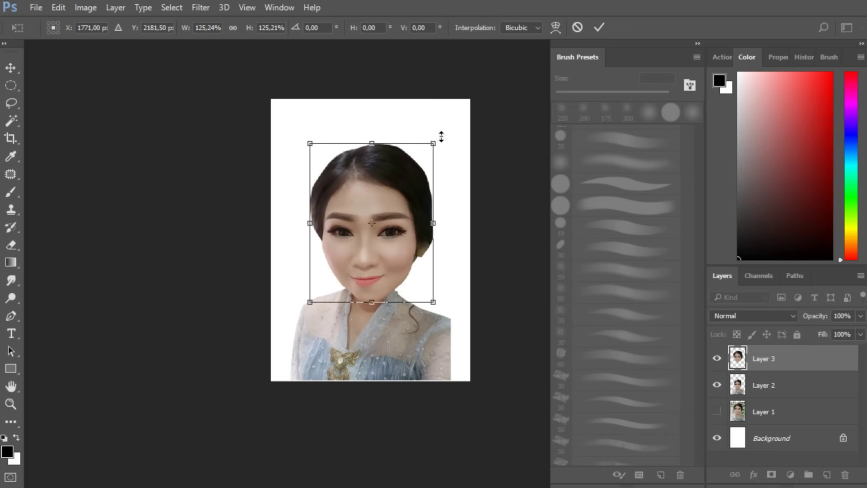
left_click_drag(434, 143, 440, 144)
left_click_drag(372, 144, 372, 133)
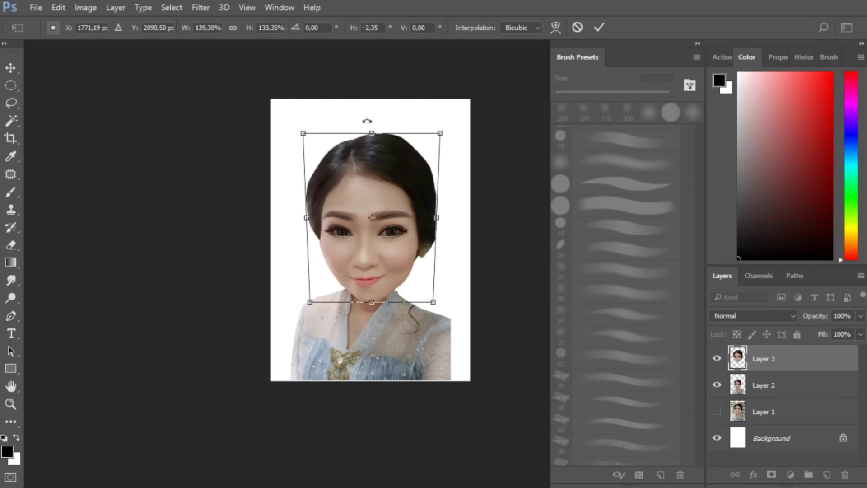
left_click_drag(440, 134, 444, 122)
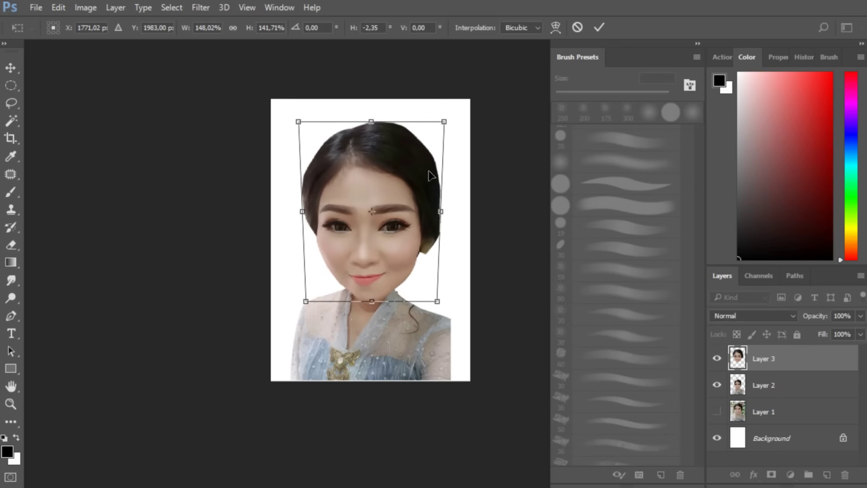
key("Return")
Step: Examine the enlarged head's edges and how its chin joins the neck and collar
left_click(422, 252, "ctrl")
left_click_drag(422, 256, 459, 252)
left_click(421, 345, "ctrl")
left_click_drag(401, 224, 408, 318)
scroll(417, 311, "up", 1)
left_click_drag(437, 281, 455, 289)
scroll(454, 303, "down", 1)
left_click_drag(494, 310, 465, 312)
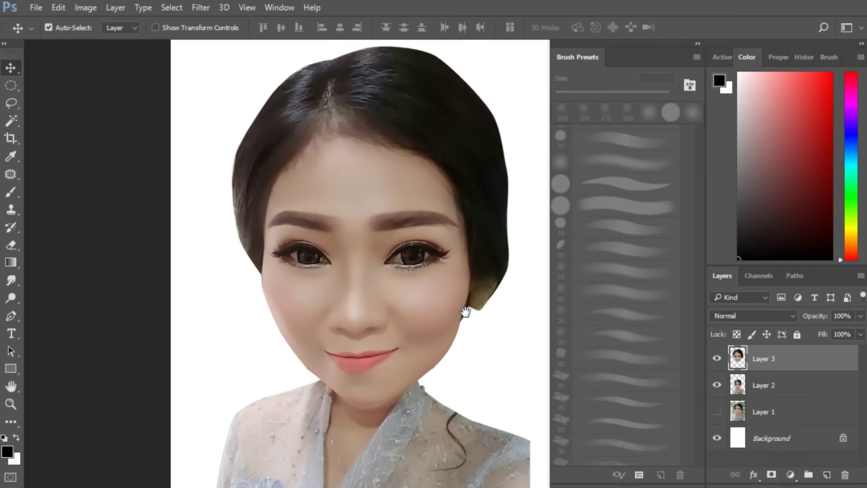
Step: Add a new empty layer above the enlarged head and clip it to the head layer
key("ctrl+shift+alt+n")
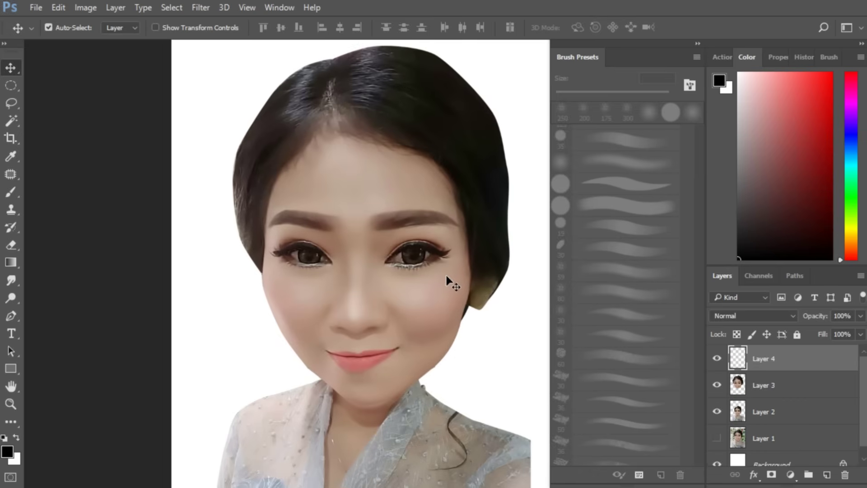
key("ctrl+alt+g")
left_click(436, 263, "ctrl")
Step: Paint over the eye on the image's right with a soft 250 px brush, using skin tone sampled from the cheek below it
key("b")
left_click(434, 258, "ctrl")
key("bracketright")
key("bracketright")
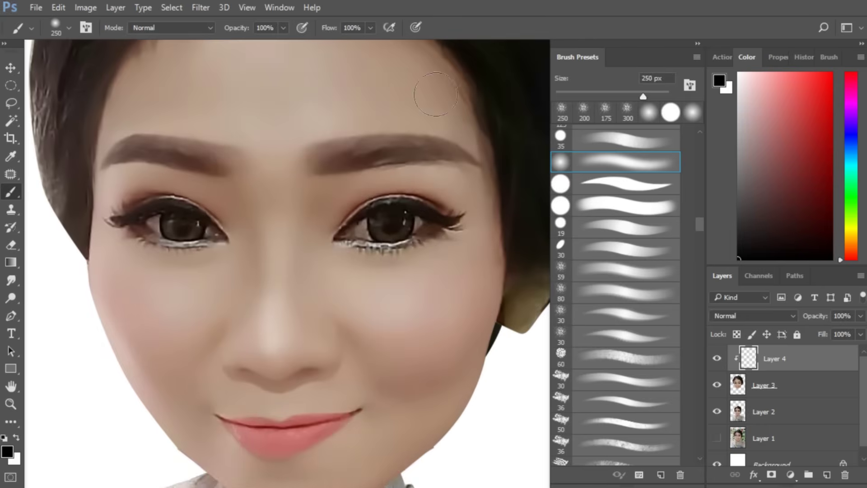
left_click(406, 273, "alt")
key("bracketright")
key("bracketright")
key("bracketleft")
mouse_move(401, 220)
left_mouse_down()
mouse_move(439, 222)
mouse_move(437, 231)
left_mouse_up()
key("bracketright")
left_click_drag(434, 225, 357, 232)
Step: Cover the remaining lashes and outline of that eye with skin tone sampled beside the nose bridge
left_click(323, 223, "alt")
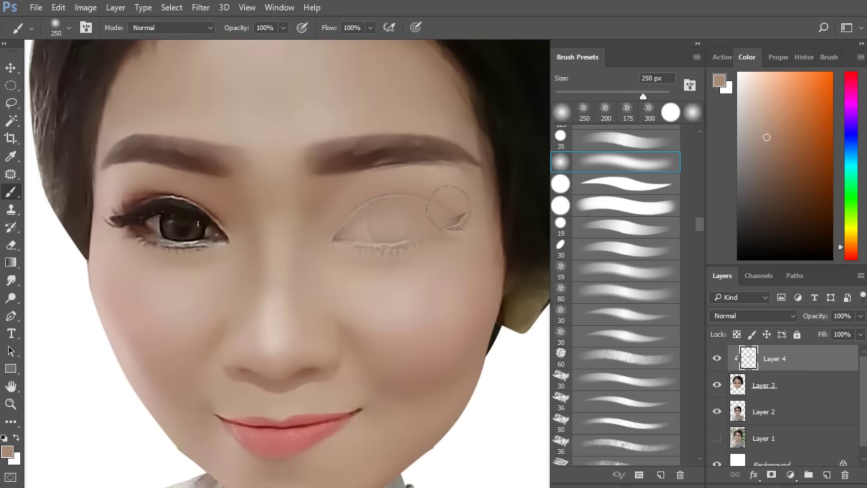
key("bracketright")
mouse_move(448, 209)
left_mouse_down()
mouse_move(408, 239)
mouse_move(380, 216)
left_mouse_up()
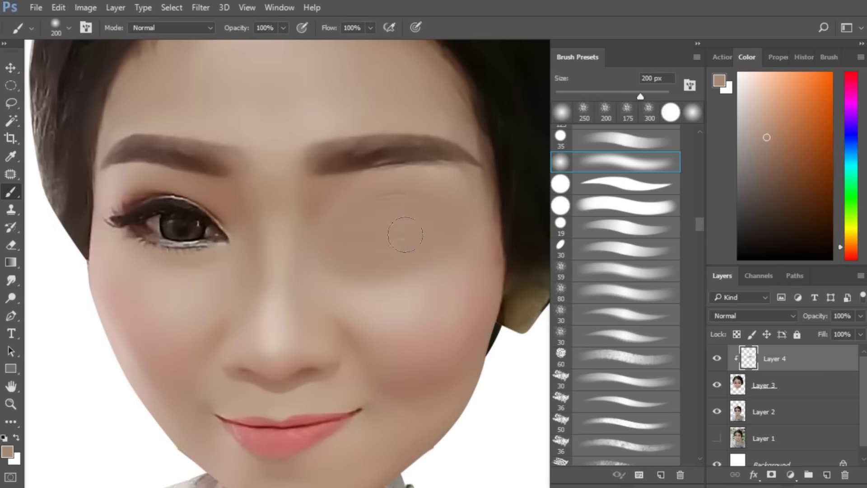
Step: Paint out the eye on the image's left with soft brush strokes in skin tones sampled from the area around it
left_click_drag(194, 269, 326, 271)
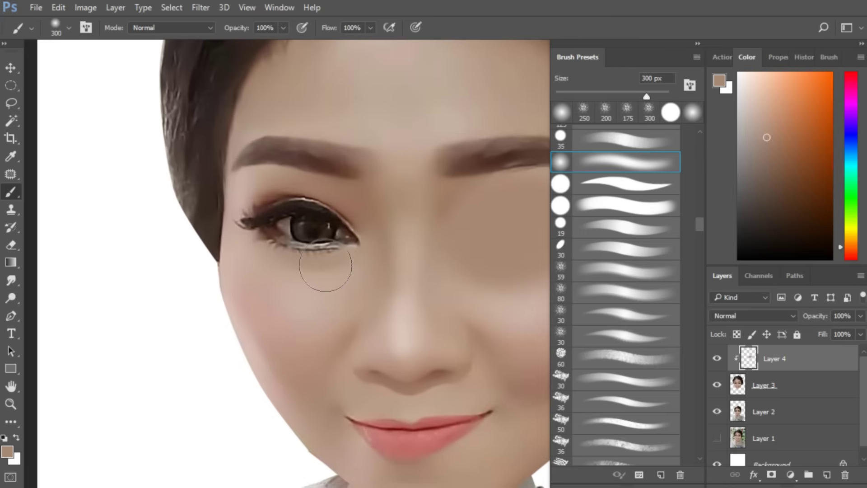
left_click(296, 270, "alt")
mouse_move(332, 224)
left_mouse_down()
mouse_move(295, 212)
mouse_move(310, 215)
mouse_move(256, 221)
mouse_move(327, 253)
left_mouse_up()
left_click(348, 245, "alt")
left_click(275, 285, "alt")
mouse_move(259, 237)
left_mouse_down()
mouse_move(316, 208)
mouse_move(340, 242)
mouse_move(294, 238)
left_mouse_up()
left_click(340, 231, "alt")
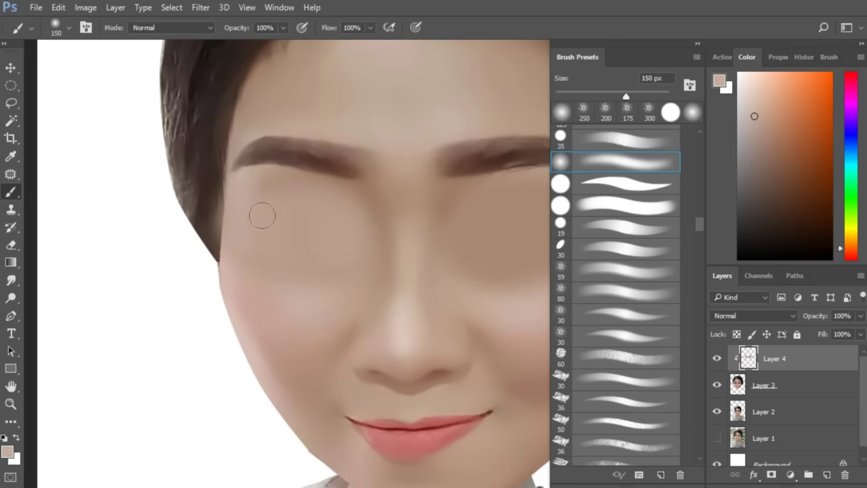
key("bracketright")
left_click_drag(309, 263, 305, 231)
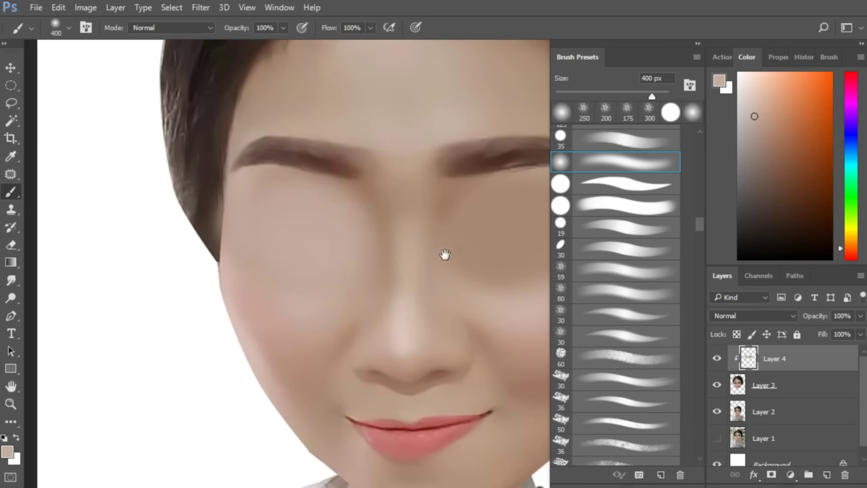
Step: Copy the eye white and the brown iris from bahan01.psd into the portrait document
scroll(445, 255, "down", 3)
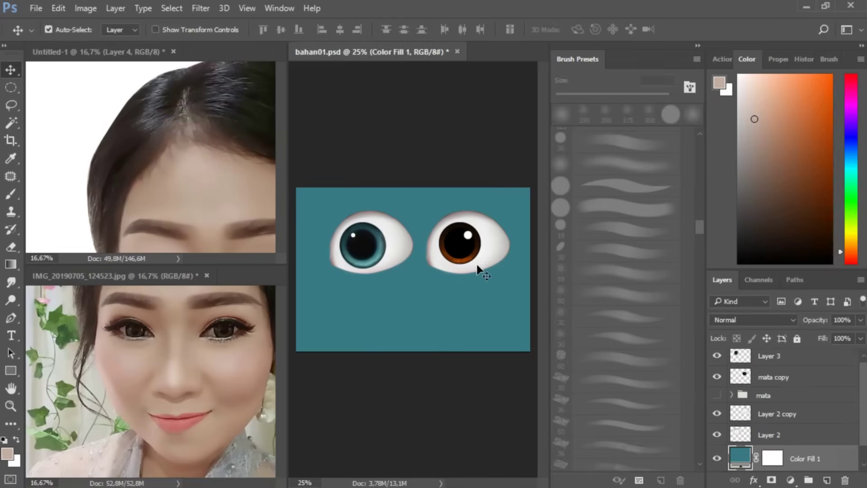
left_click_drag(479, 270, 253, 239)
left_click_drag(441, 238, 236, 224)
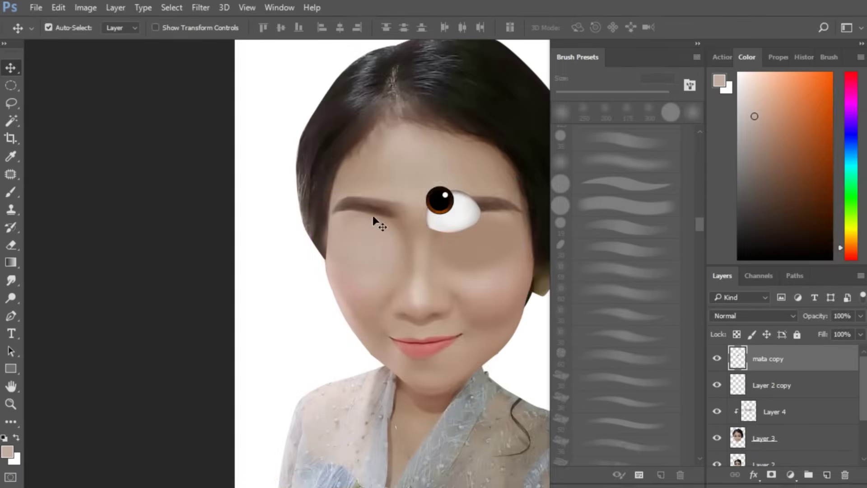
Step: Move the eye white over the painted-out eye area on the image's right and enlarge it to about 136%
key("ctrl+plus")
left_click_drag(391, 195, 427, 246)
key("ctrl+t")
left_click_drag(441, 199, 458, 187)
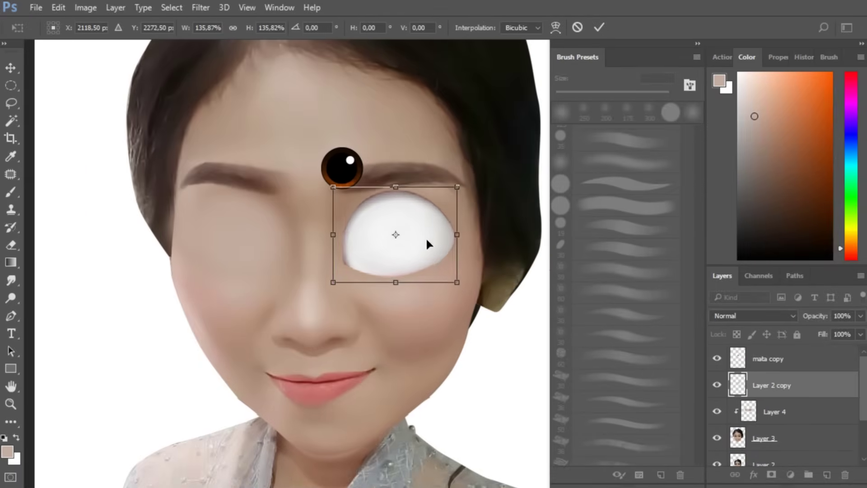
left_click_drag(426, 240, 425, 248)
key("Return")
Step: Duplicate the eye white onto the opposite eye area and flip the copy horizontally
left_click_drag(335, 257, 356, 271)
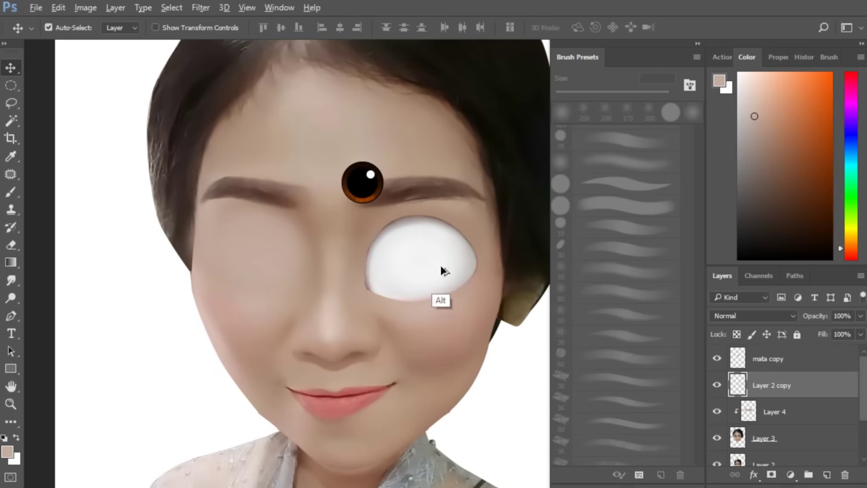
left_click_drag(441, 271, 281, 271)
key("ctrl+t")
right_click(271, 256)
left_click(335, 464)
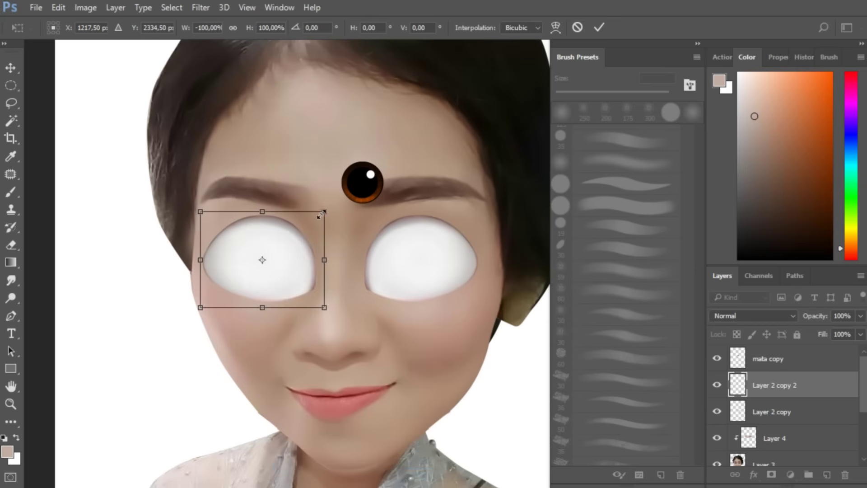
Step: Shrink the flipped eye white slightly and nudge it into place on the image's left
left_click_drag(320, 214, 320, 213)
key("Left")
key("Up")
key("Left")
key("Return")
Step: Shrink the eye white on the image's right slightly to match the other one
left_click(438, 266)
key("ctrl+t")
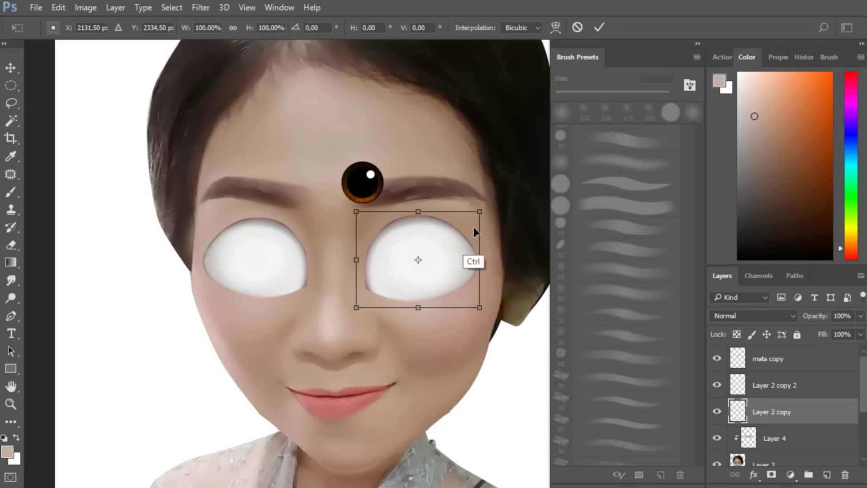
left_click_drag(479, 211, 470, 218)
key("Return")
Step: Place the brown iris on the eye white on the image's right and a duplicate of it on the other eye white
left_click(369, 189)
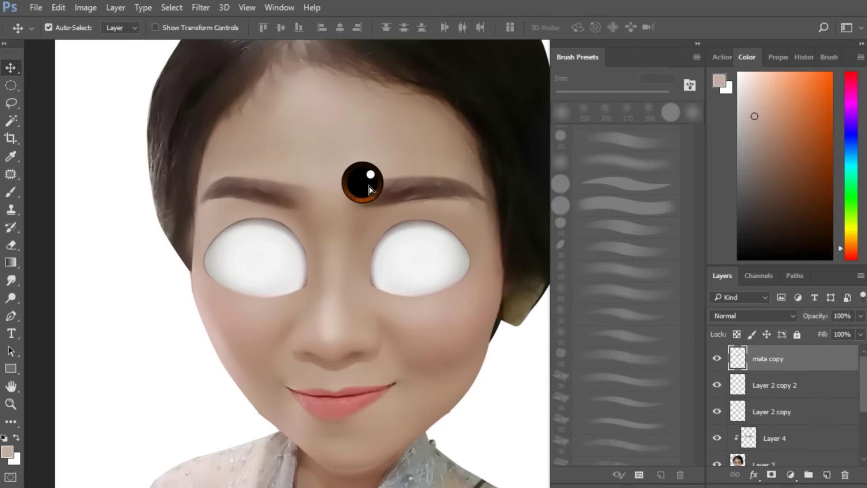
left_click_drag(369, 189, 261, 268)
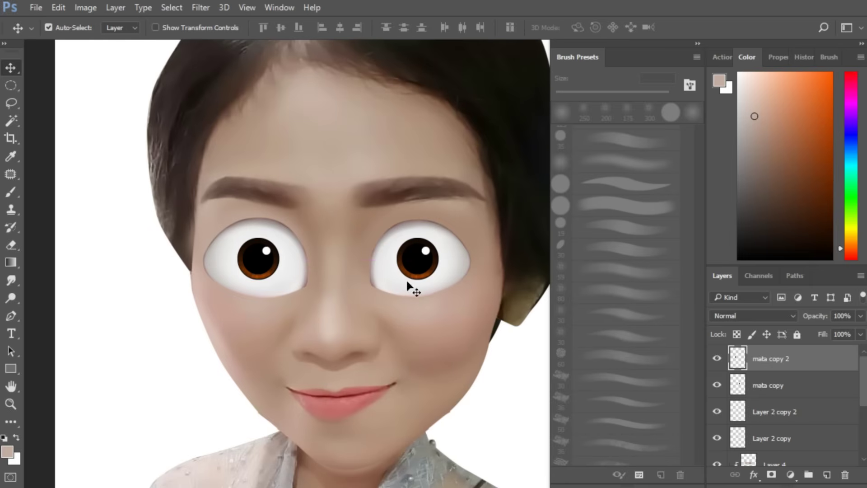
key("ctrl+bracketleft")
key("ctrl+bracketleft")
key("ctrl+bracketright")
key("ctrl+bracketright")
Step: Move the iris on the image's right one layer down and enlarge it from its centre to about 148.78%
left_click(431, 273)
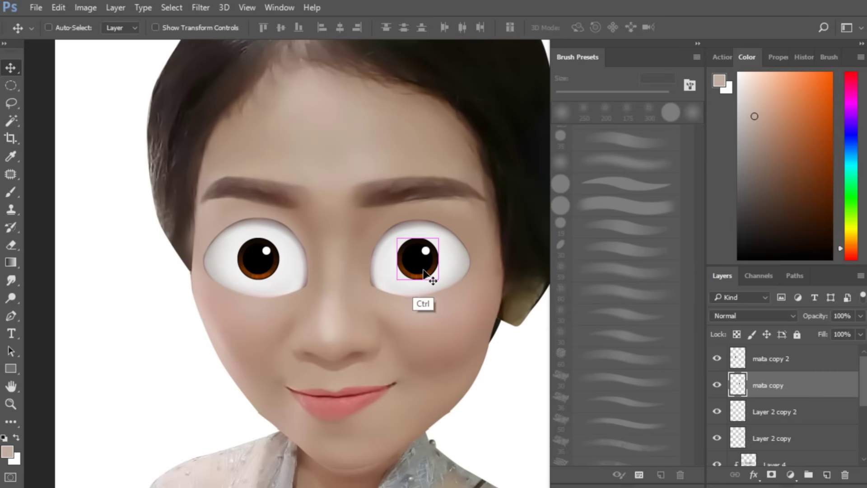
key("ctrl+bracketleft")
key("ctrl+t")
left_click_drag(440, 237, 452, 227)
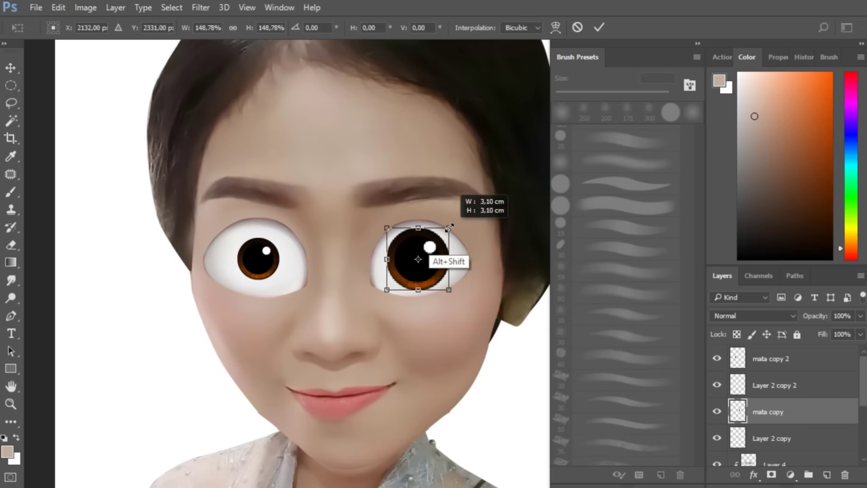
key("Return")
Step: Repeat the same enlargement on the iris on the image's left and centre it on its eye white
left_click(281, 270)
key("ctrl+t")
key("ctrl+shift+t")
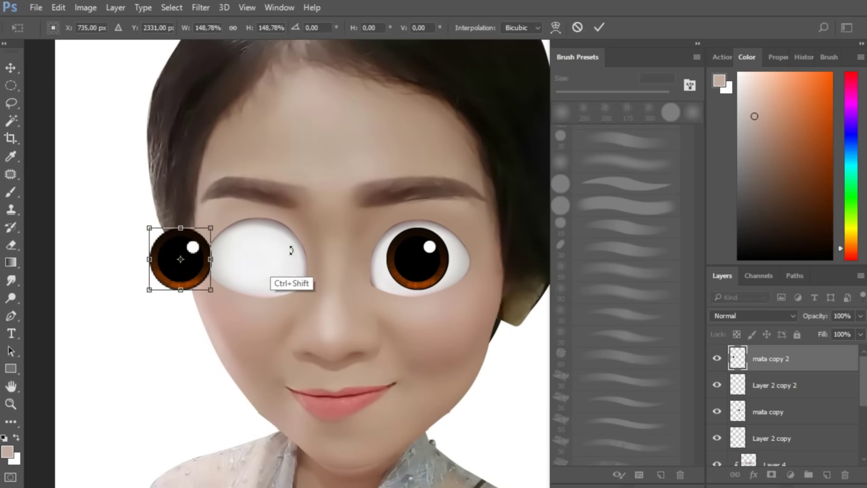
left_click_drag(197, 274, 272, 273)
key("Return")
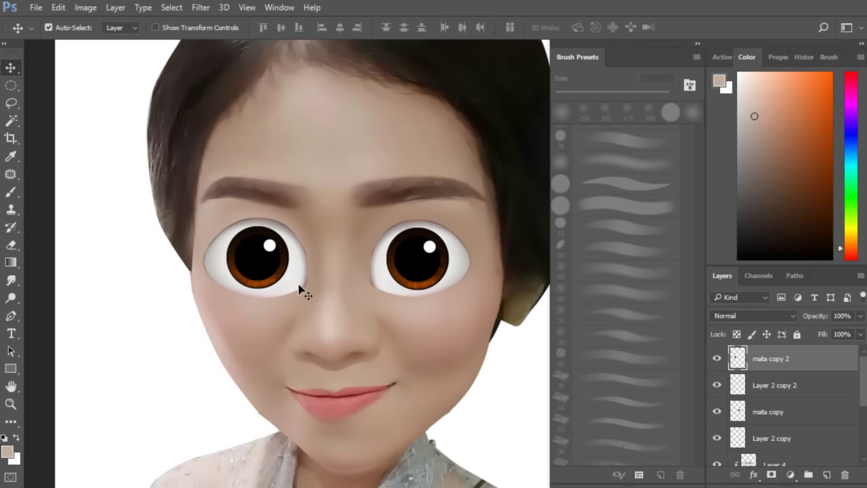
Step: Clip the iris layers mata copy and mata copy 2 each to the eye white layer directly beneath them
key("ctrl+minus")
key("ctrl+minus")
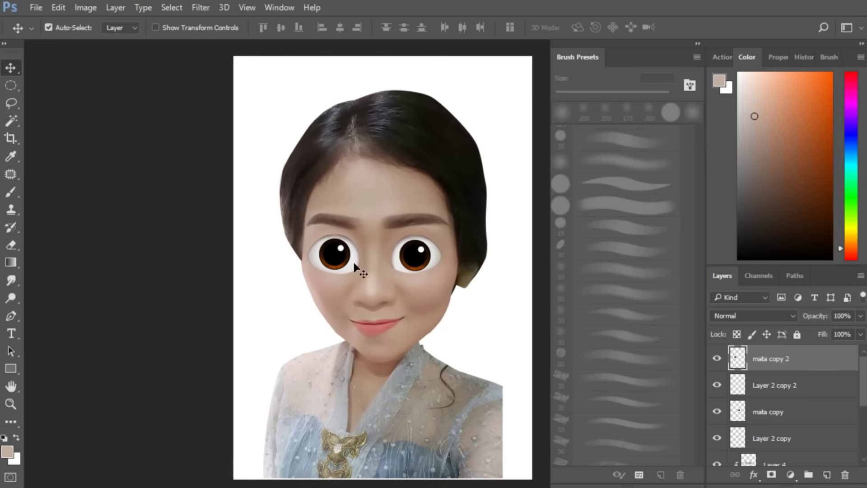
left_click(768, 412)
key("ctrl+alt+g")
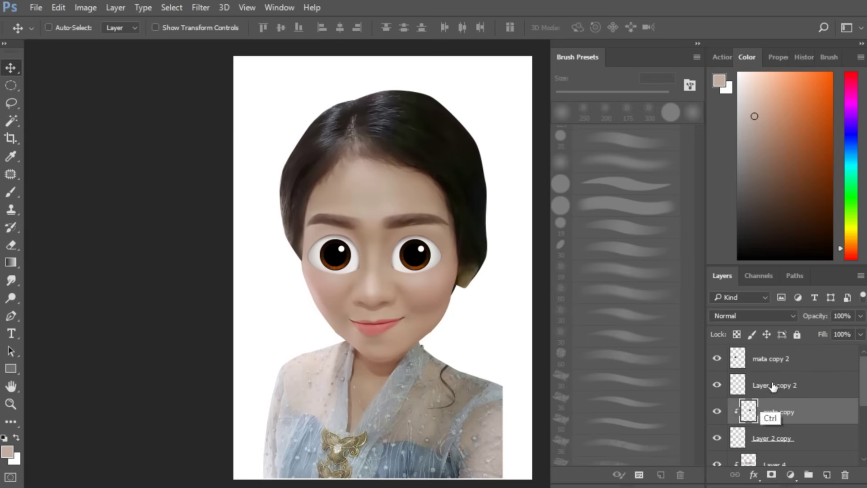
left_click(773, 359)
key("ctrl+alt+g")
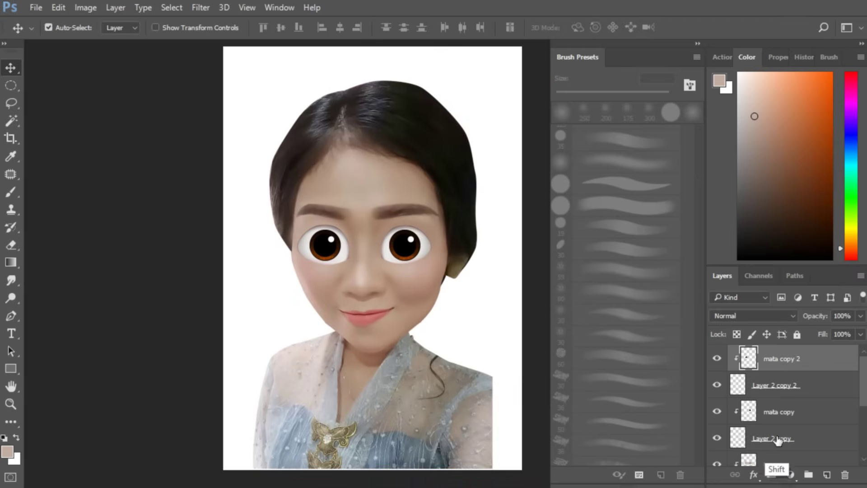
Step: Group the iris and eye white layers of both eyes and toggle the group's visibility to compare
left_click(772, 438, "shift")
key("ctrl+g")
left_click(717, 354)
left_click(717, 353)
key("ctrl+minus")
left_click(768, 375)
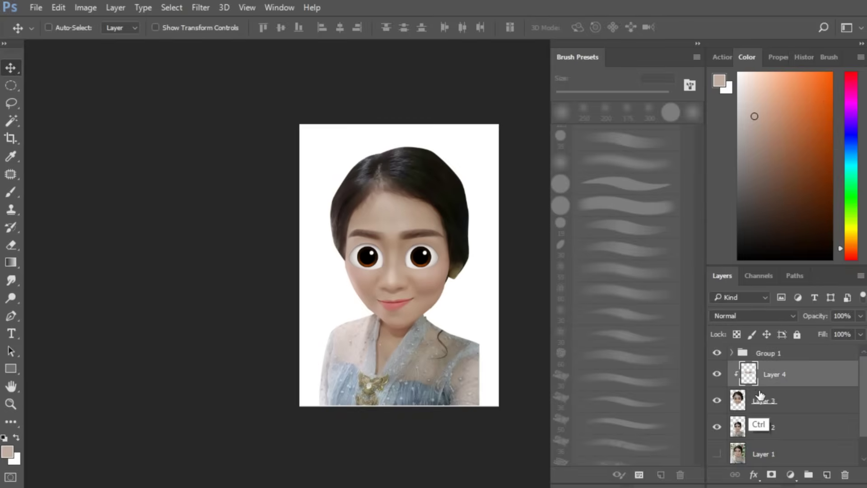
key("ctrl+e")
key("ctrl+plus")
key("ctrl+alt+z")
Step: Duplicate the Layer 3 head, then scale the original down and place it beside the big head as a reference
left_click(753, 409)
key("ctrl+j")
left_click(755, 428)
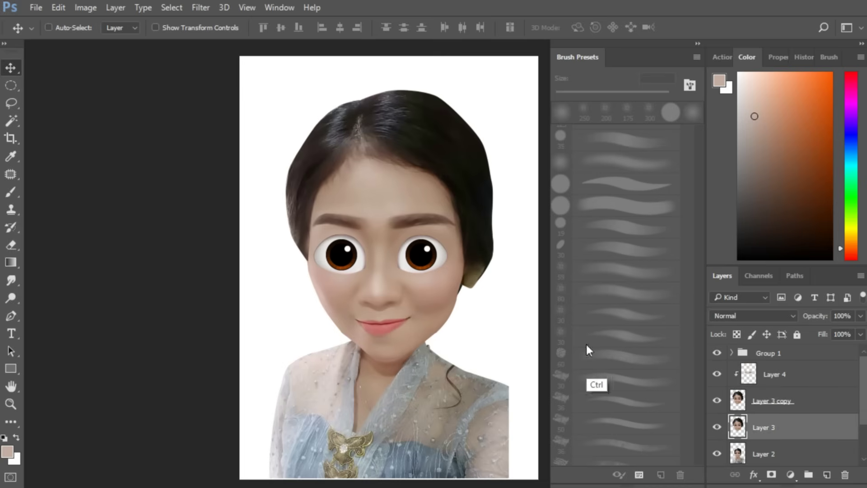
key("ctrl+t")
left_click_drag(493, 91, 438, 163)
left_click_drag(415, 189, 549, 280)
scroll(522, 99, "up", 1)
key("Return")
Step: Bring the small reference head to the front of the layer stack and move it up beside the forehead
key("ctrl+shift+bracketright")
left_click(497, 312, "ctrl")
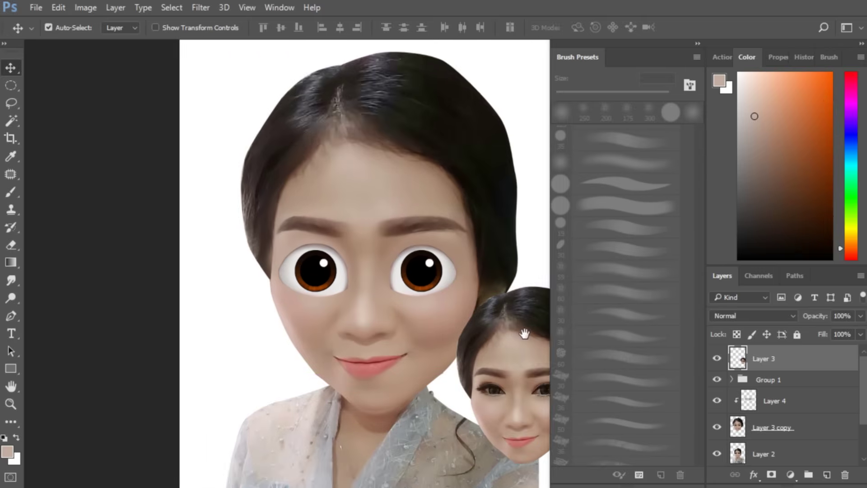
left_click_drag(523, 333, 473, 232)
left_click_drag(498, 277, 500, 127)
left_click(473, 263, "ctrl")
left_click_drag(494, 158, 478, 191)
left_click_drag(409, 319, 423, 273)
Step: Warp the eye white on the image's left, pulling its outer side and upper edge slightly inward
left_click(340, 273)
left_click(170, 264)
scroll(289, 279, "left", 2)
left_click(251, 281)
key("ctrl+t")
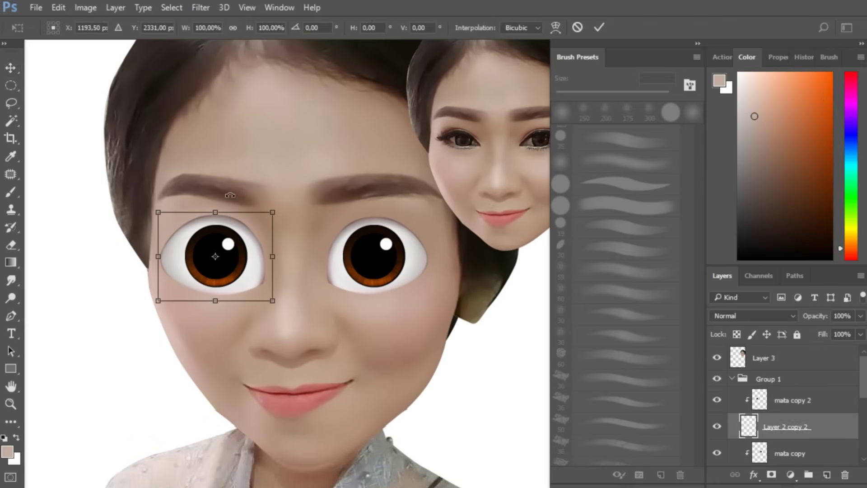
right_click(194, 269)
left_click(234, 361)
left_click_drag(161, 261, 168, 254)
left_click_drag(211, 227, 214, 232)
key("Return")
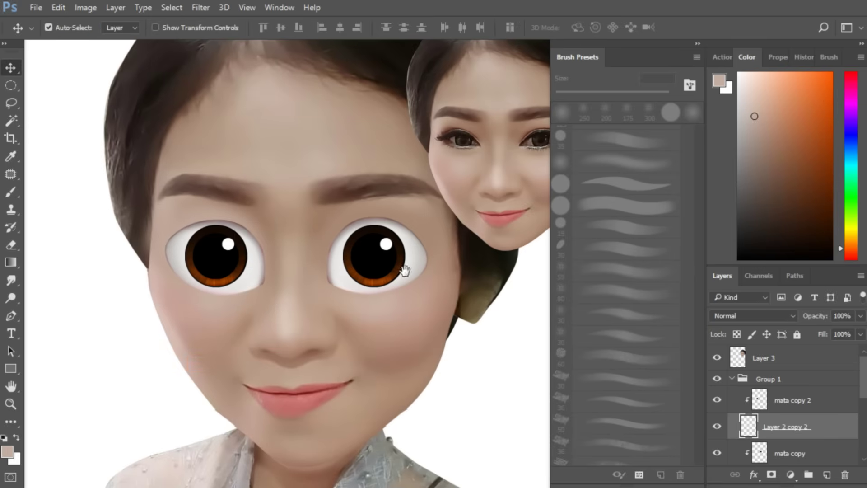
Step: Warp the eye white on the image's right to match, raising its outer corner and lowering its upper edge slightly
scroll(400, 271, "right", 2)
left_click(387, 283)
key("ctrl+t")
right_click(348, 251)
left_click(375, 368)
left_click_drag(384, 279, 382, 267)
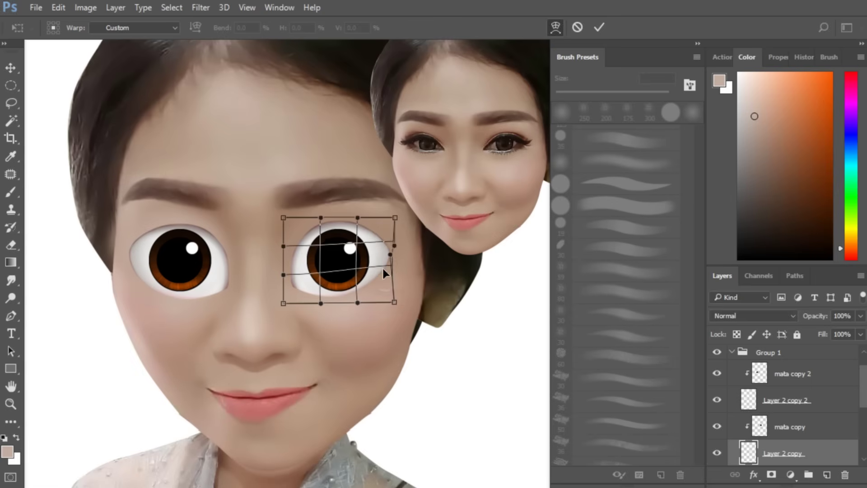
left_click_drag(345, 223, 342, 229)
key("Return")
Step: Collapse the eye group and add a new layer above it for painting the lower eyelid with the Brush
left_click_drag(323, 273, 359, 286)
left_click_drag(384, 281, 382, 281)
left_click_drag(382, 358, 374, 350)
mouse_move(332, 324)
left_mouse_down()
mouse_move(351, 310)
mouse_move(414, 330)
mouse_move(401, 325)
left_mouse_up()
left_click(732, 352)
left_click(829, 476)
key("b")
key("ctrl+plus")
left_click_drag(423, 289, 424, 269)
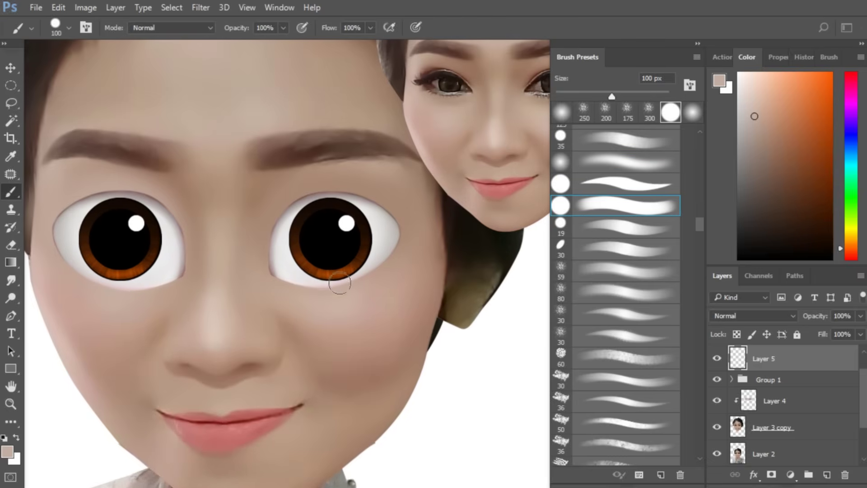
Step: Sample the skin under the eye on the image's right and paint a lower eyelid over its bottom part with a 90 px brush
left_click(345, 297, "alt")
left_click_drag(278, 285, 290, 276)
left_click_drag(340, 256, 319, 271)
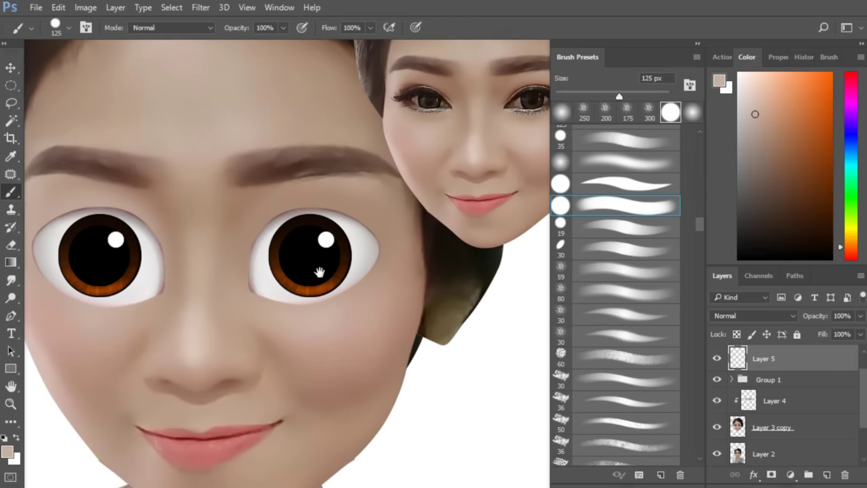
mouse_move(261, 299)
left_mouse_down()
mouse_move(347, 290)
mouse_move(325, 298)
left_mouse_up()
key("bracketleft")
key("bracketleft")
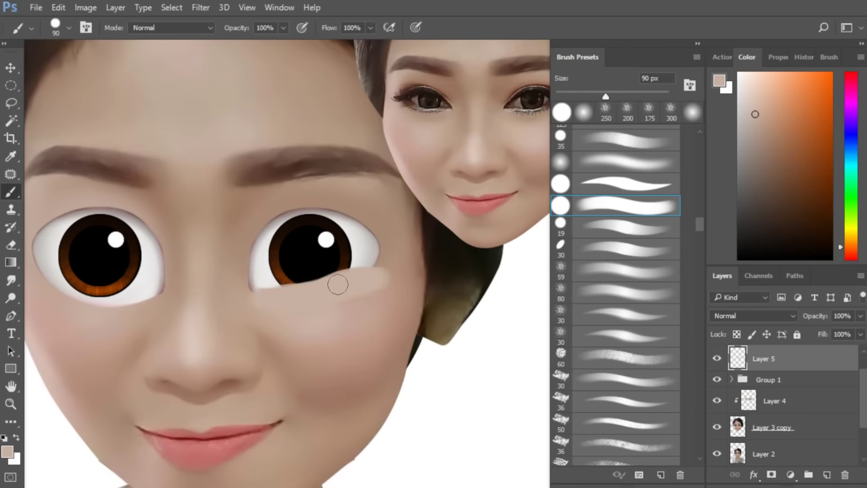
left_click_drag(357, 276, 387, 263)
left_click_drag(380, 251, 345, 263)
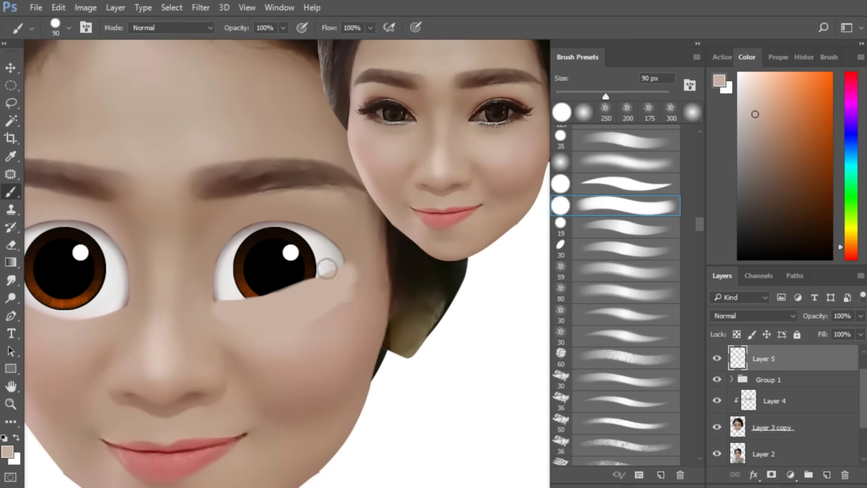
Step: Erase the excess paint at the eyelid's outer end and touch up the eyelid with an 80 px brush
key("e")
left_click_drag(351, 294, 343, 301)
key("b")
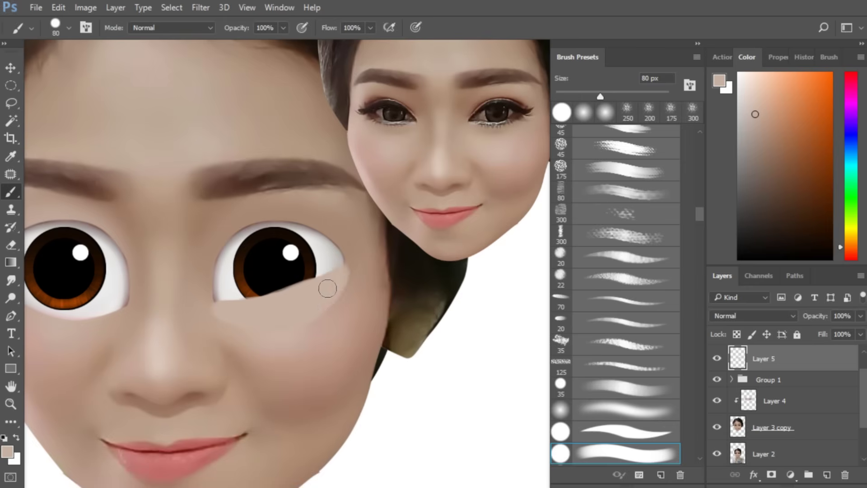
left_click_drag(246, 317, 265, 295)
Step: Clean the eyelid's lower edge with a 90 px eraser and refine its upper edge at 50 px
key("ctrl+plus")
key("e")
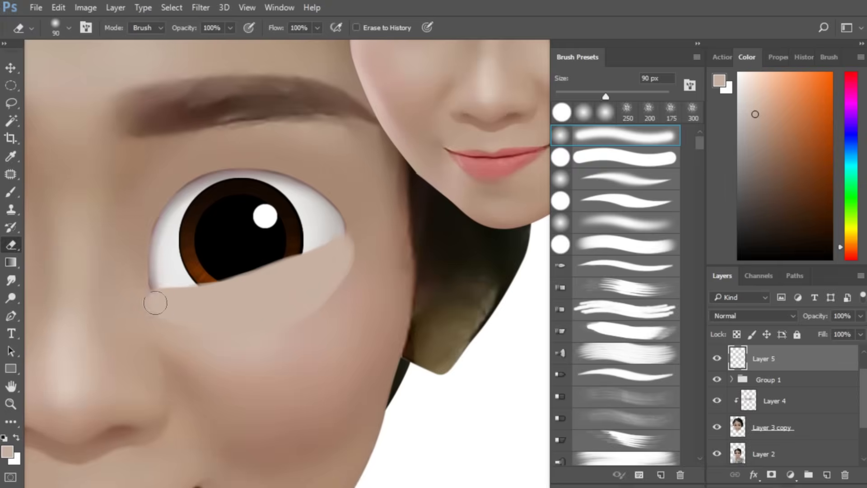
left_click_drag(160, 326, 222, 314)
left_click(221, 315)
key("bracketleft")
key("bracketleft")
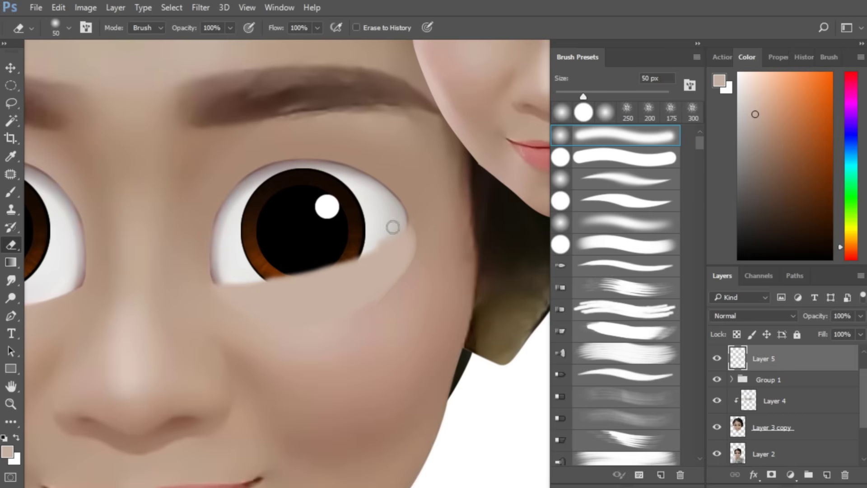
key("b")
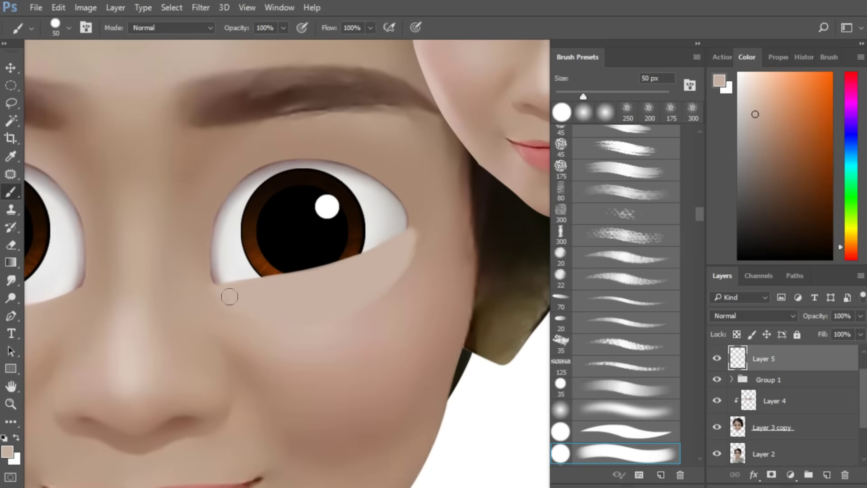
Step: Add a new layer clipped to the Layer 5 eyelid for its shading
left_click(827, 475)
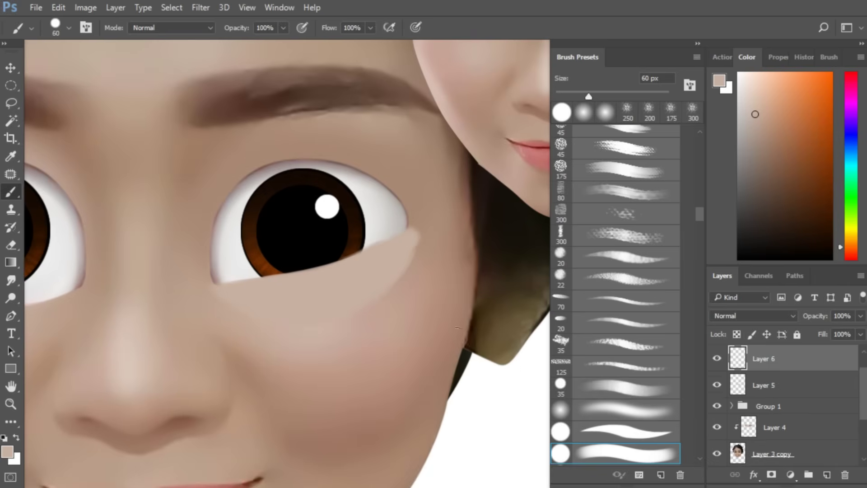
key("ctrl+alt+g")
left_click_drag(353, 265, 382, 271)
key("bracketright")
key("bracketright")
left_click_drag(338, 330, 333, 313)
key("ctrl+minus")
Step: Shade the lower eyelid on the clipped layer with a darker skin tone, using a soft round brush at 200 px
left_click_drag(323, 274, 381, 292)
key("bracketright")
key("bracketright")
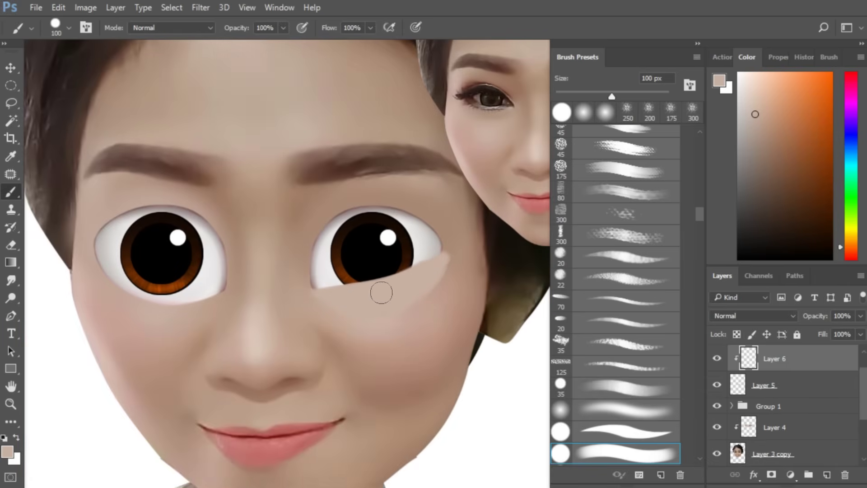
left_click(619, 409)
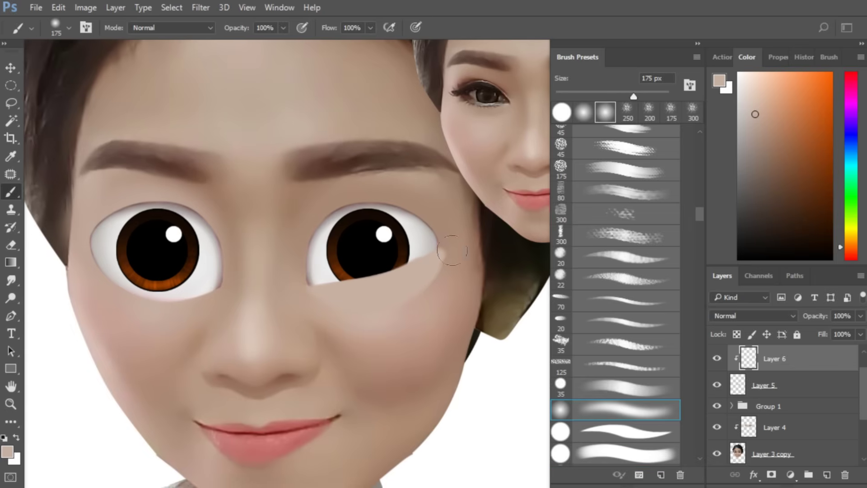
key("bracketright")
left_click_drag(433, 267, 350, 285)
mouse_move(430, 247)
left_mouse_down()
mouse_move(330, 281)
mouse_move(356, 315)
left_mouse_up()
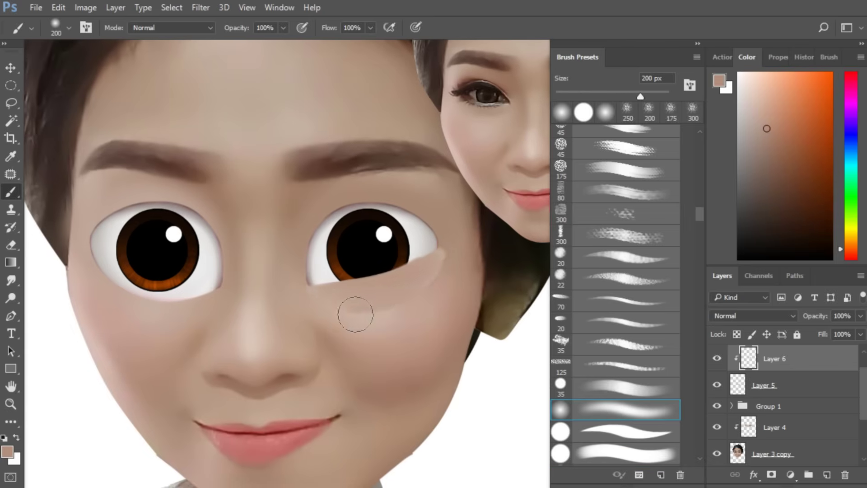
left_click_drag(420, 277, 396, 280)
key("bracketright")
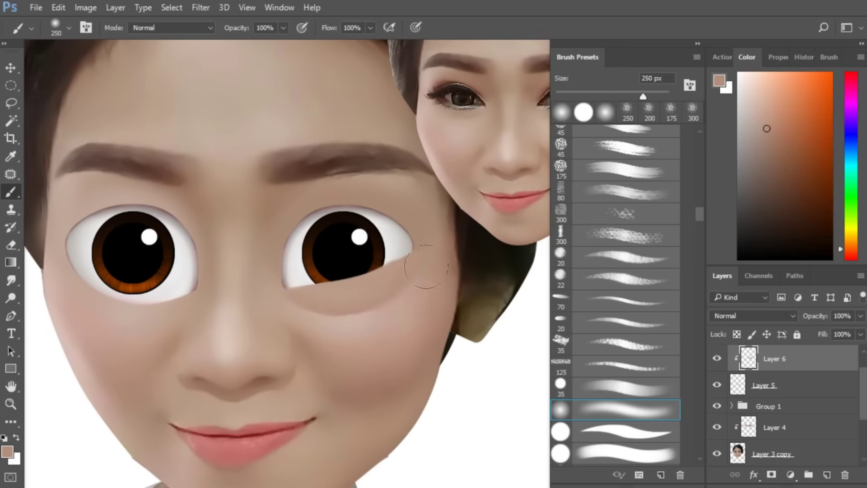
Step: Sample the pinkish cheek tone and softly lighten the lower eyelid with it, reducing the brush from 200 to 125 px
left_click(411, 278, "alt")
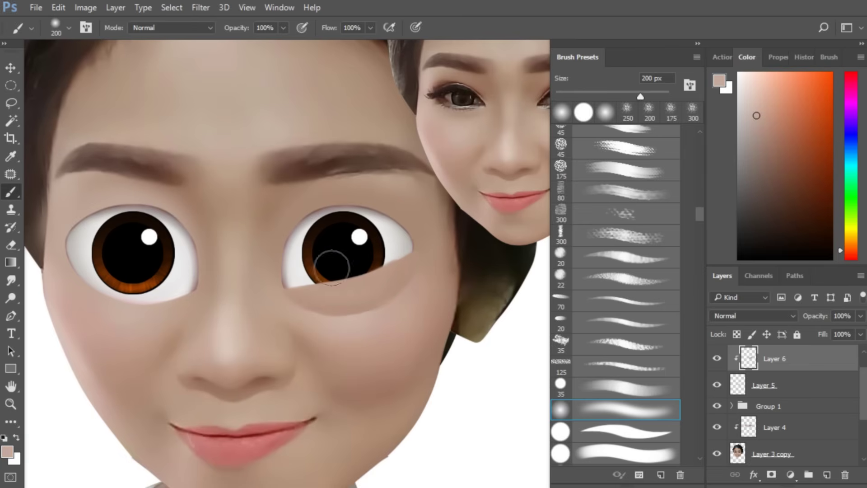
scroll(334, 257, "up", 2)
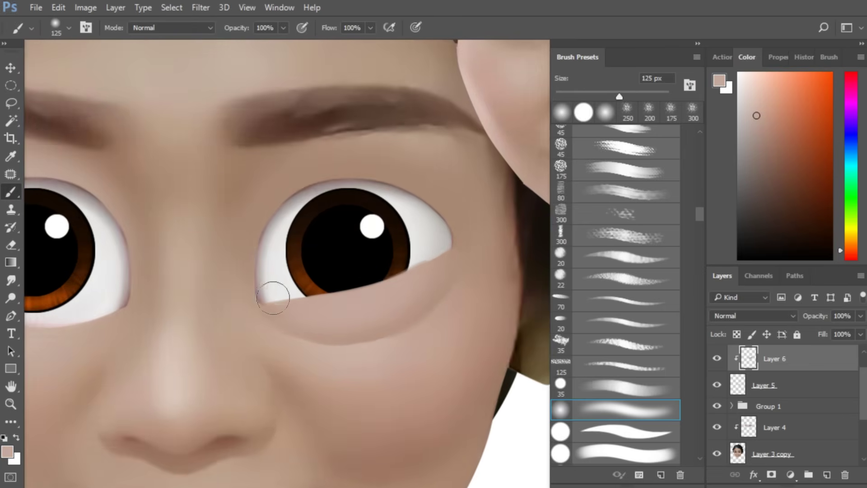
key("bracketleft")
key("bracketleft")
key("bracketleft")
Step: Smooth the upper edge of the Layer 5 eyelid near the eye's outer corner with a 20 px eraser
scroll(391, 251, "up", 2)
left_click(773, 397)
key("e")
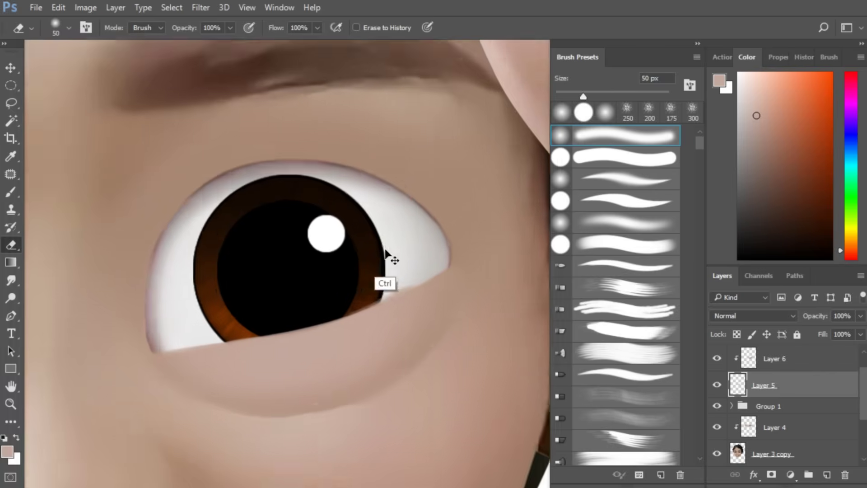
scroll(388, 251, "up", 3)
key("bracketleft")
key("bracketleft")
key("bracketleft")
scroll(337, 330, "up", 2)
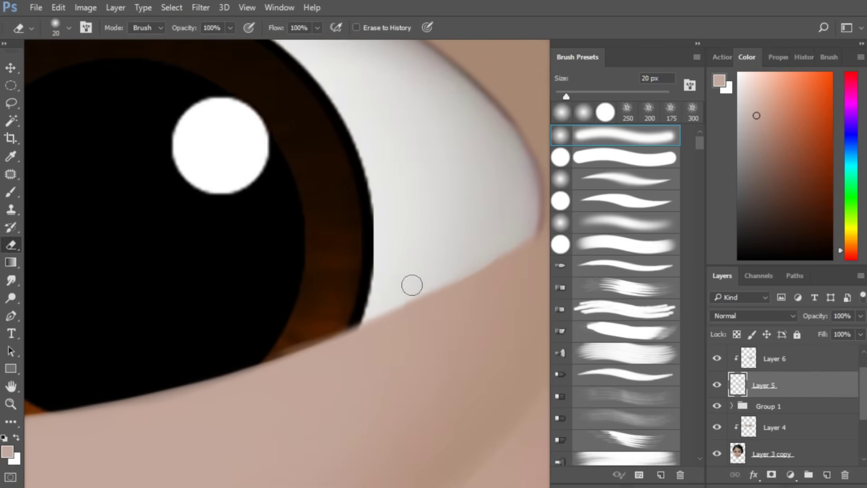
left_click_drag(519, 219, 426, 255)
scroll(309, 318, "down", 6)
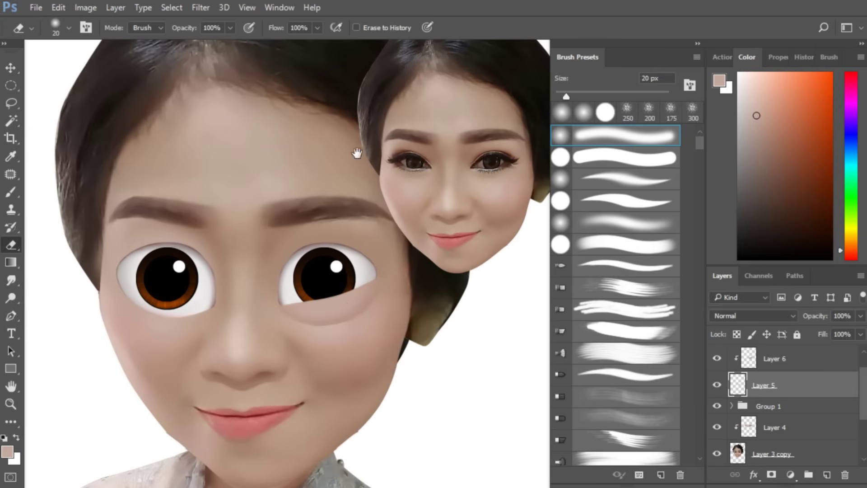
Step: Select both eyelid layers, duplicate them and move the duplicate across to the eye on the image's left
left_click_drag(343, 309, 347, 294)
key("ctrl+plus")
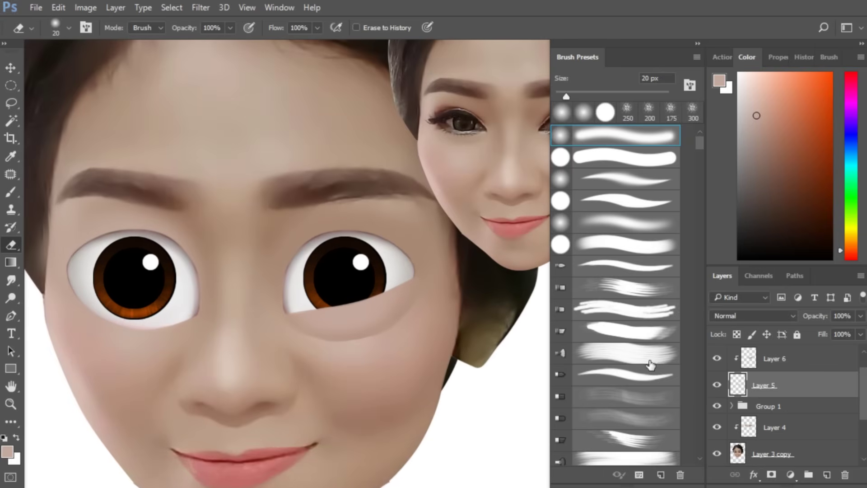
left_click(794, 364, "shift")
key("ctrl+t")
left_click_drag(492, 310, 491, 321)
left_click_drag(383, 321, 232, 321)
key("Right")
key("Return")
key("ctrl+j")
Step: Flip the duplicated eyelid horizontally and nudge it into line with the eye on the image's left
key("ctrl+t")
right_click(374, 318)
left_click(419, 292)
key("Left")
key("Left")
key("Left")
key("Left")
key("Up")
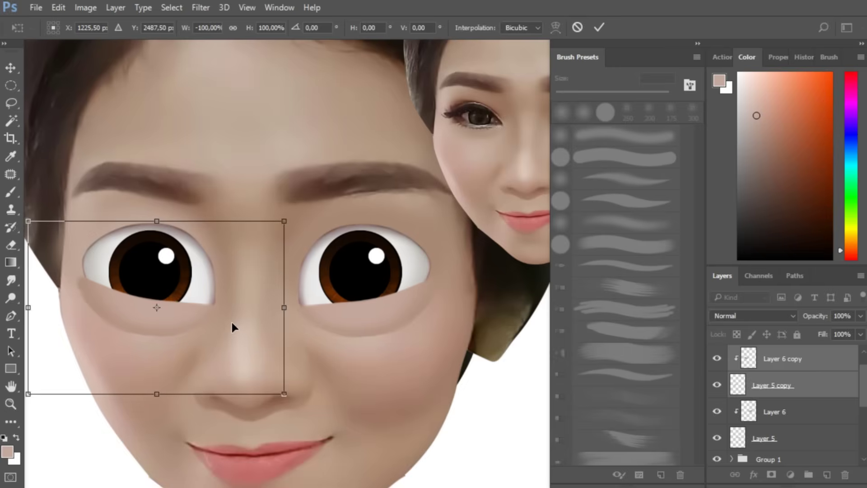
key("Return")
Step: Blend the duplicated eyelid's shading on Layer 6 copy into the cheek with sampled skin tones and a 300 px soft brush
mouse_move(306, 299)
left_mouse_down()
mouse_move(398, 300)
mouse_move(422, 316)
left_mouse_up()
key("v")
left_click(778, 379)
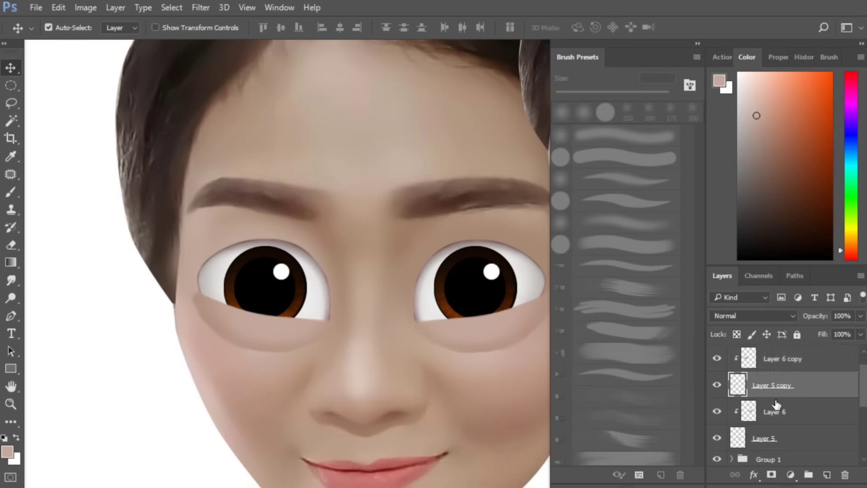
left_click(781, 364)
key("b")
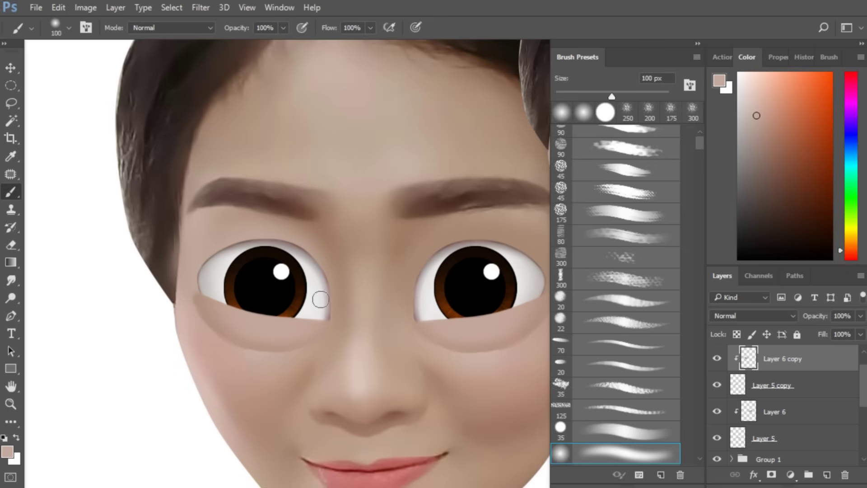
left_click(194, 310, "alt")
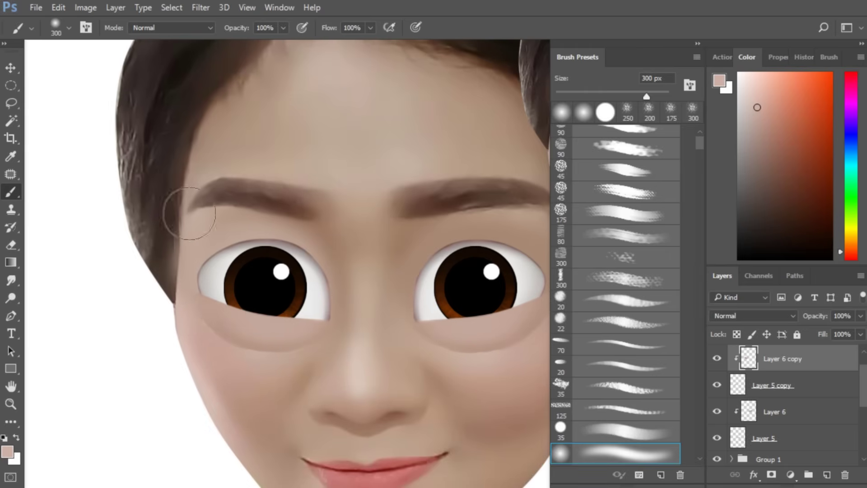
left_click(195, 337, "alt")
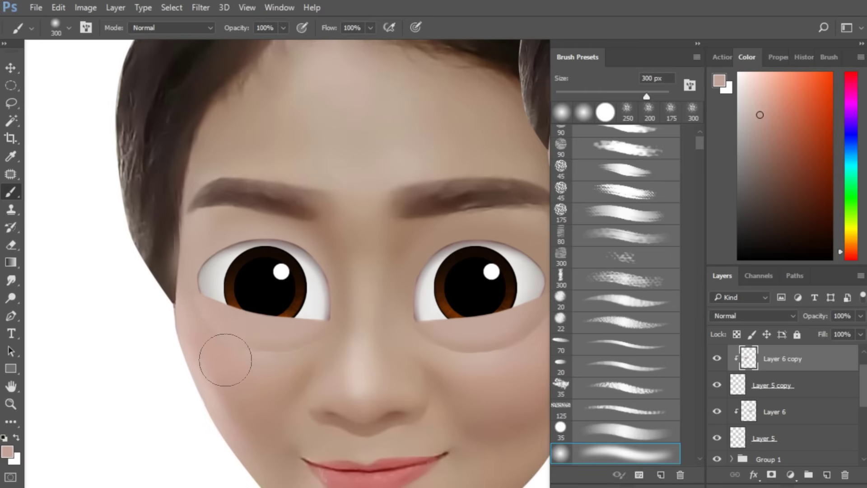
key("ctrl+minus")
left_click_drag(437, 298, 356, 277)
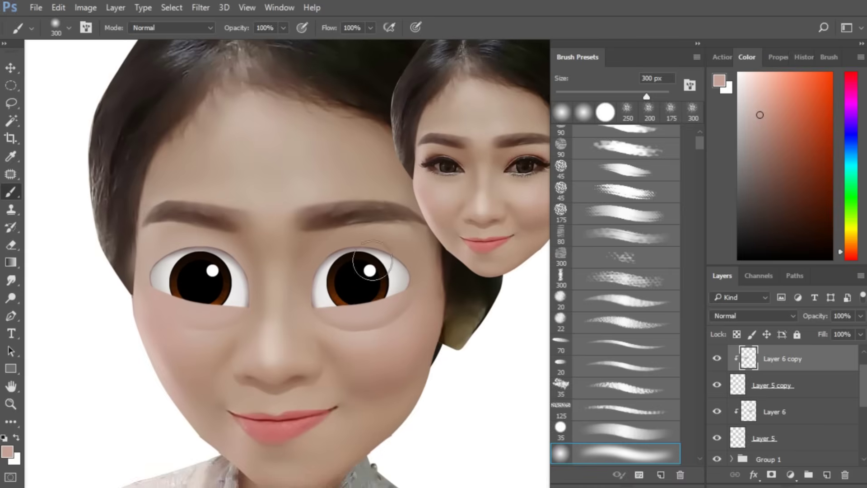
left_click_drag(404, 320, 380, 259)
left_click(437, 304, "alt")
left_click_drag(438, 304, 413, 296)
left_click(414, 306, "ctrl")
left_click_drag(409, 246, 431, 309)
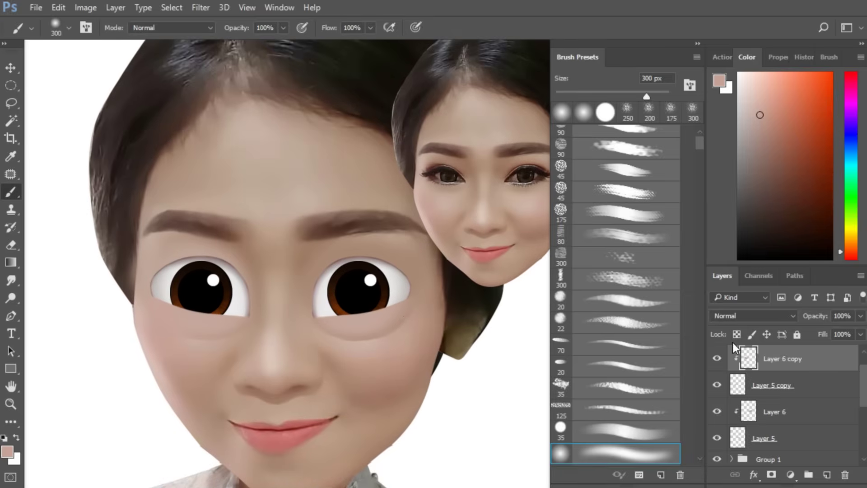
Step: Warp the Layer 5 eyelid so its edges follow the lower curve of the eye on the image's right
key("v")
left_click(767, 415)
left_click(767, 439)
key("ctrl+t")
right_click(381, 317)
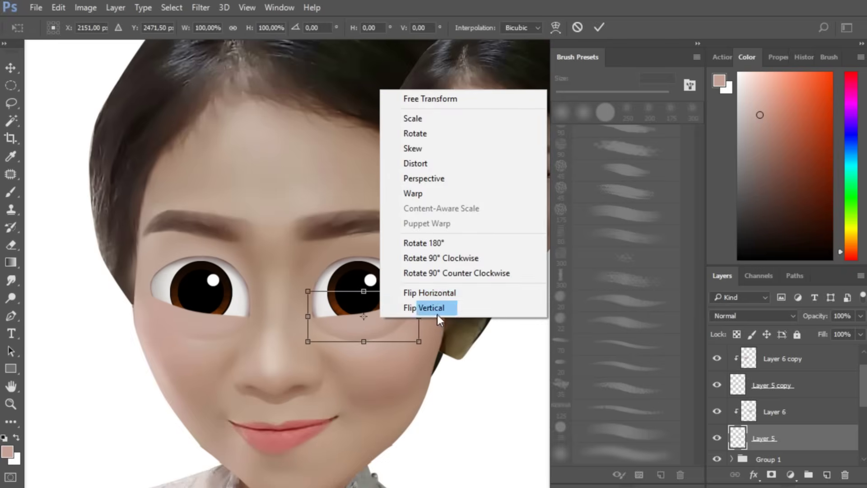
left_click(417, 194)
left_click_drag(363, 295, 360, 304)
left_click_drag(409, 328, 407, 321)
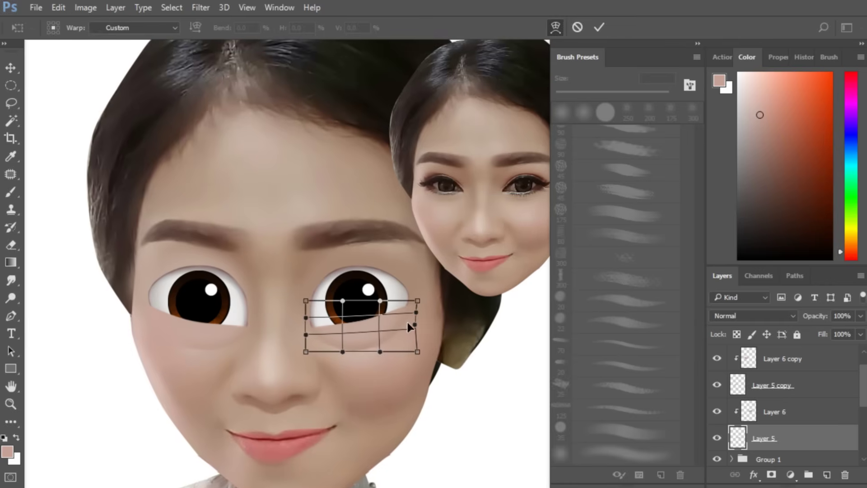
left_click_drag(380, 352, 372, 338)
left_click_drag(418, 301, 411, 297)
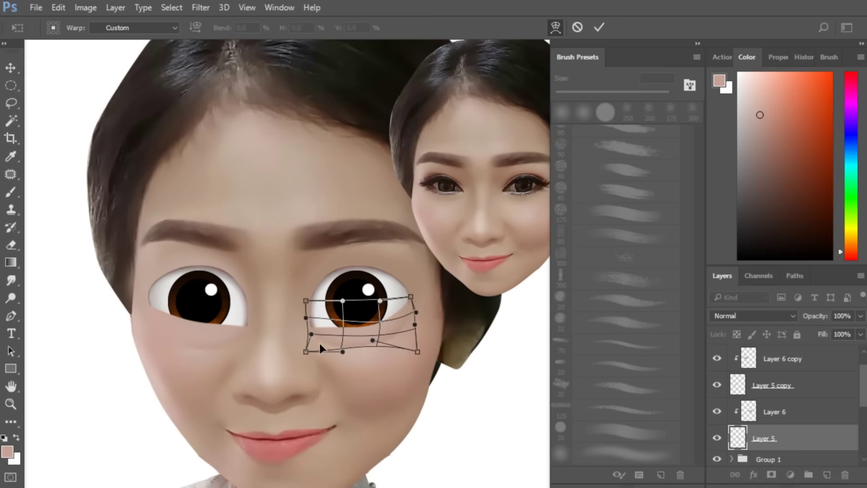
key("Return")
key("ctrl+minus")
left_click_drag(422, 358, 422, 346)
Step: Touch up the upper edge of the Layer 5 eyelid with a 60 px soft brush in the skin tone
key("b")
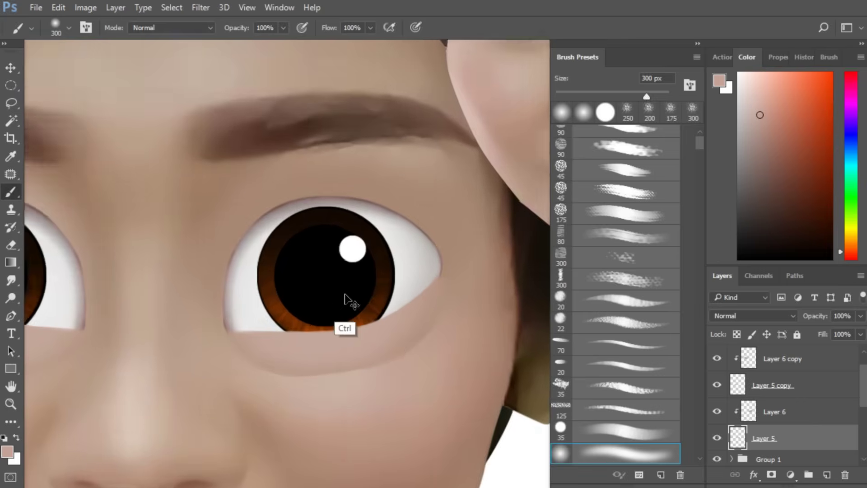
scroll(348, 301, "up", 2)
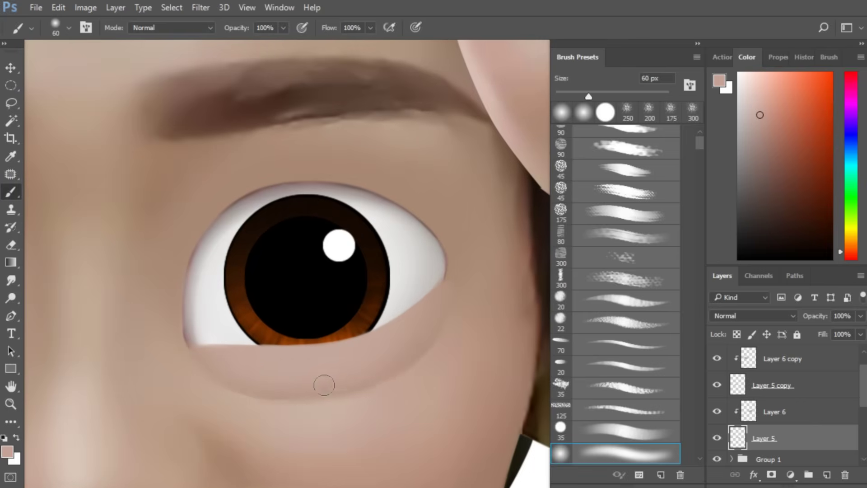
left_click_drag(220, 346, 397, 326)
scroll(397, 326, "up", 1)
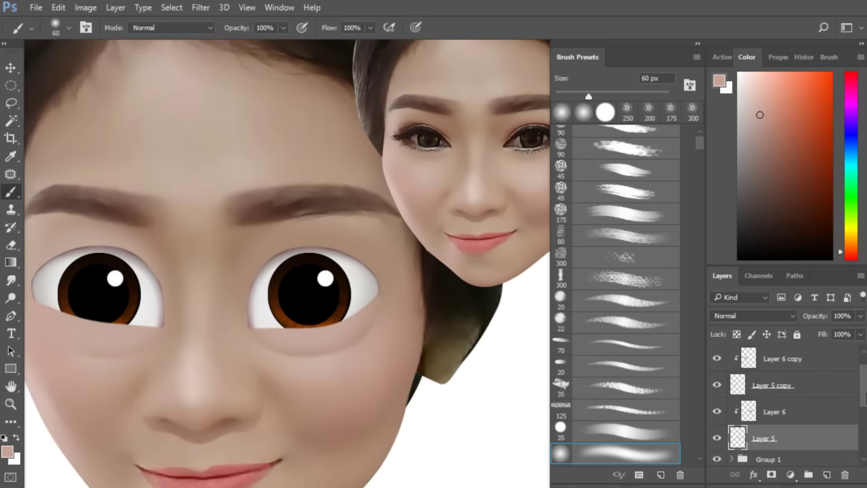
Step: Select Layer 5, Layer 6 and their copies and put the eyelid layers in one group
scroll(809, 387, "up", 1)
scroll(815, 398, "up", 2)
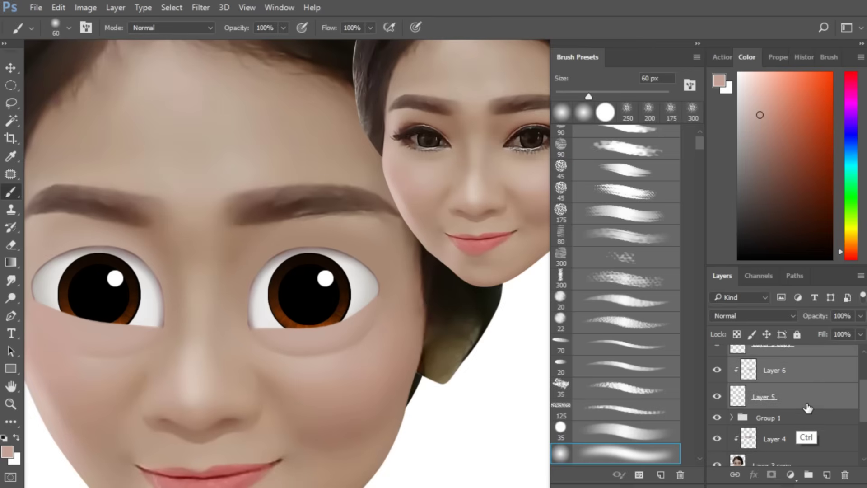
left_click(808, 409)
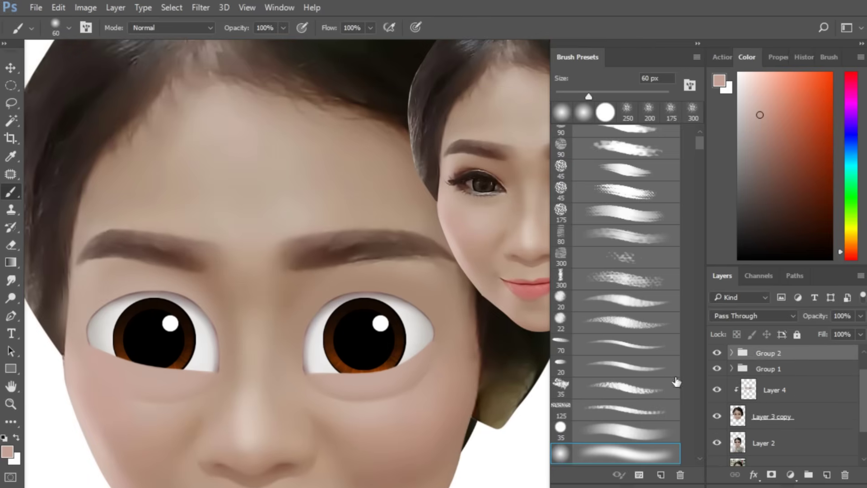
left_click(827, 475)
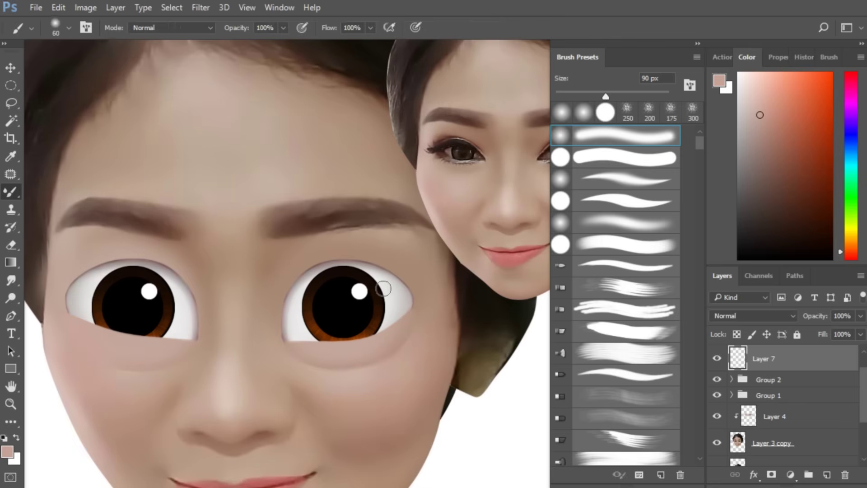
key("shift+b")
left_click(620, 296)
scroll(397, 271, "up", 1)
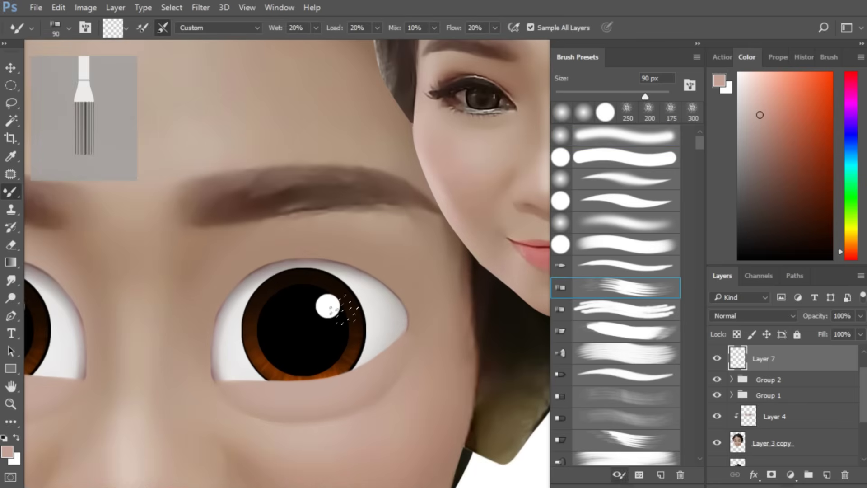
key("d")
mouse_move(332, 284)
left_mouse_down()
mouse_move(326, 299)
mouse_move(332, 295)
left_mouse_up()
key("bracketleft")
key("bracketleft")
key("bracketleft")
key("bracketleft")
scroll(267, 311, "up", 1)
left_click_drag(265, 311, 259, 312)
key("bracketleft")
key("bracketleft")
key("bracketleft")
key("bracketleft")
key("bracketleft")
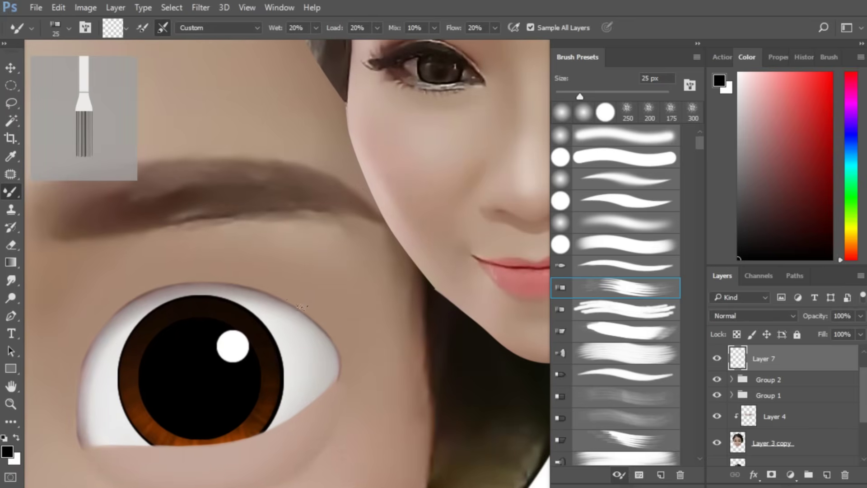
mouse_move(339, 319)
left_mouse_down()
mouse_move(347, 287)
mouse_move(362, 296)
mouse_move(364, 246)
mouse_move(364, 272)
left_mouse_up()
key("shift+b")
scroll(365, 284, "up", 1)
key("Delete")
left_click(827, 474)
key("shift+b")
key("bracketleft")
key("bracketleft")
key("shift+b")
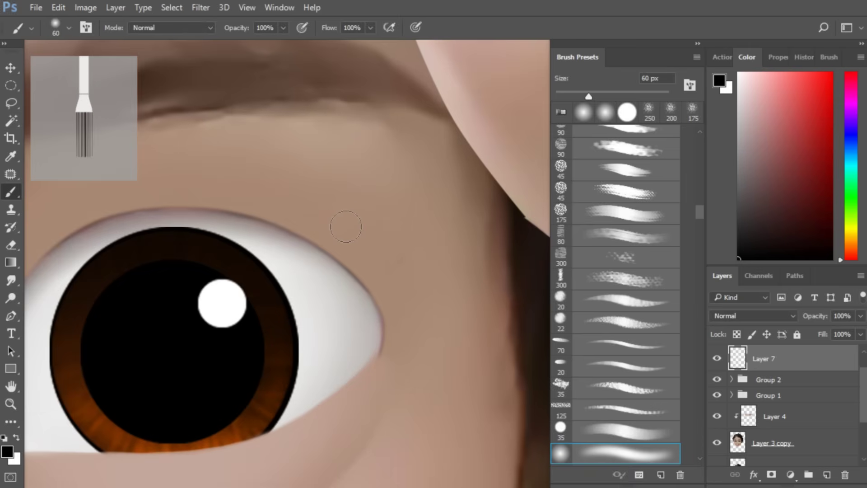
key("Delete")
left_click(827, 475)
scroll(698, 219, "down", 3)
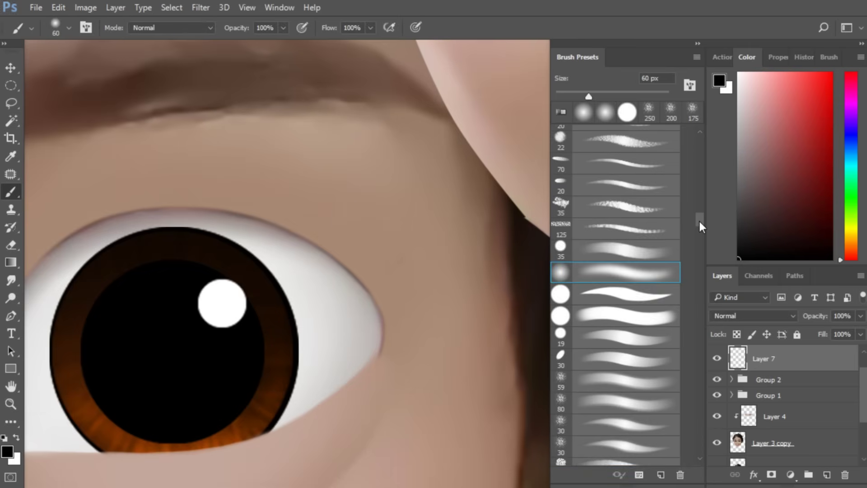
left_click(624, 425)
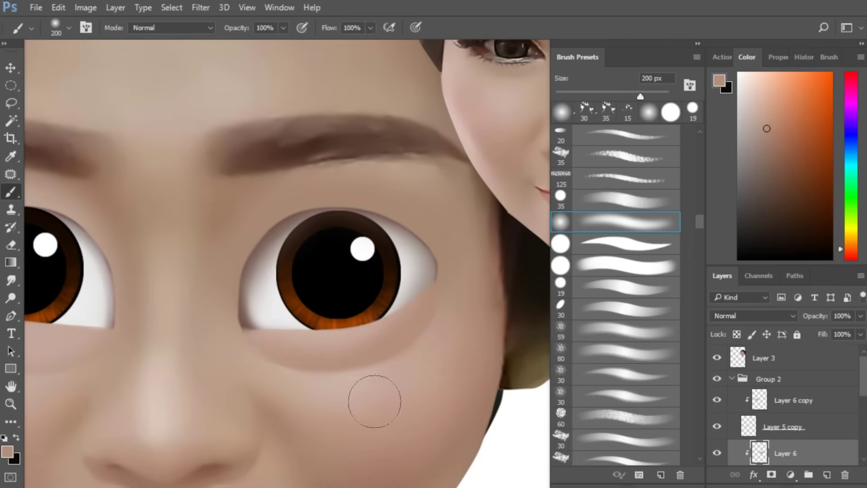
Step: Blend the Layer 6 eyelid shading into the cheek with a sampled skin tone and a 200 to 250 px soft brush
left_click(374, 401, "alt")
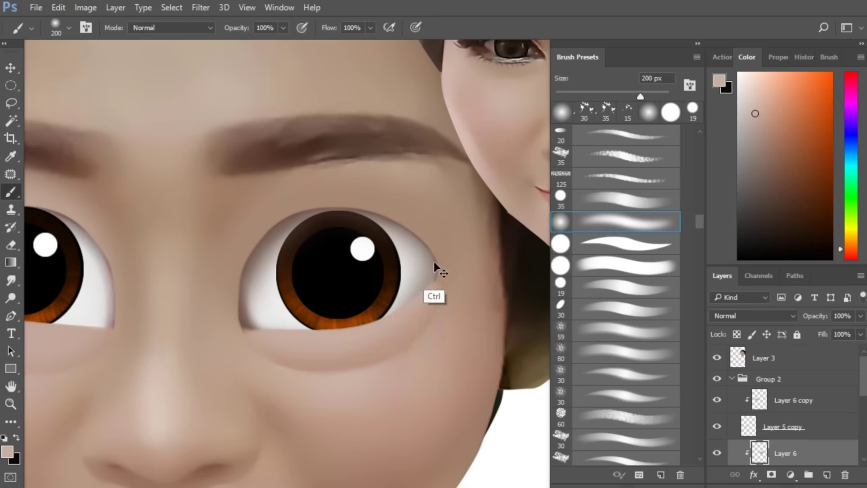
key("ctrl+minus")
key("ctrl+minus")
key("ctrl+minus")
left_click_drag(431, 320, 422, 361)
key("ctrl+plus")
key("ctrl+plus")
left_click_drag(407, 331, 349, 352)
key("]")
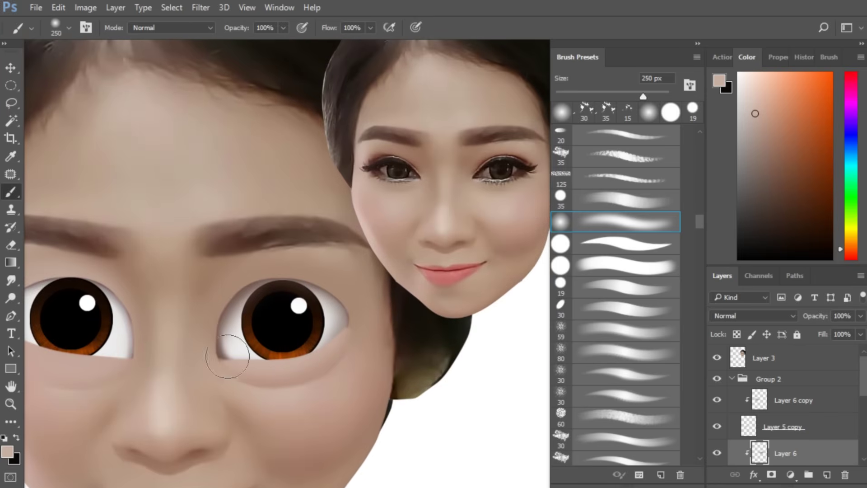
key("ctrl+minus")
key("ctrl+minus")
left_click_drag(440, 330, 399, 344)
key("ctrl+plus")
Step: Add a layer above Group 2 and make a crescent selection over the right-hand eye by subtracting one ellipse from another
left_click(733, 380)
left_click(832, 475)
key("ctrl+plus")
key("ctrl+plus")
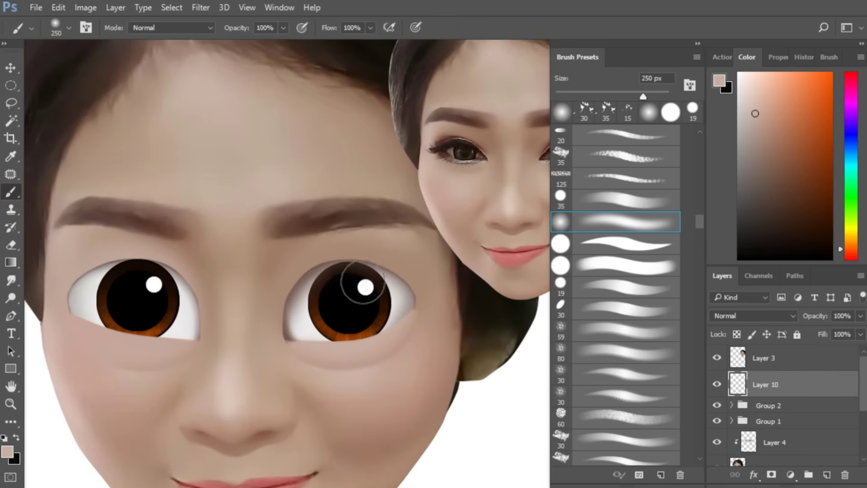
key("m")
key("ctrl+plus")
left_click_drag(231, 248, 435, 418)
left_click_drag(362, 336, 360, 325)
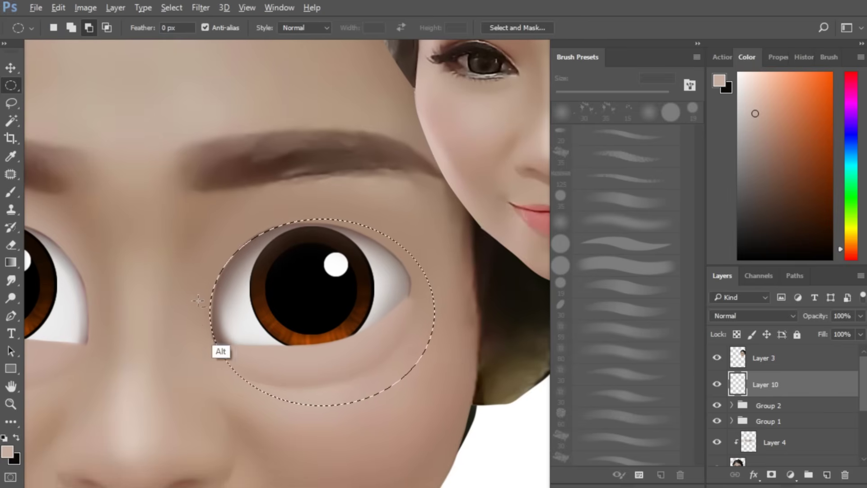
left_click_drag(203, 300, 460, 426)
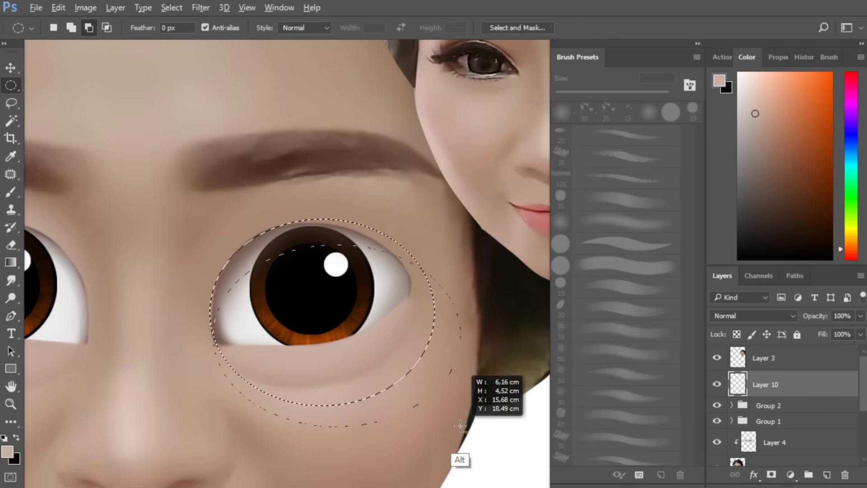
key("ctrl+minus")
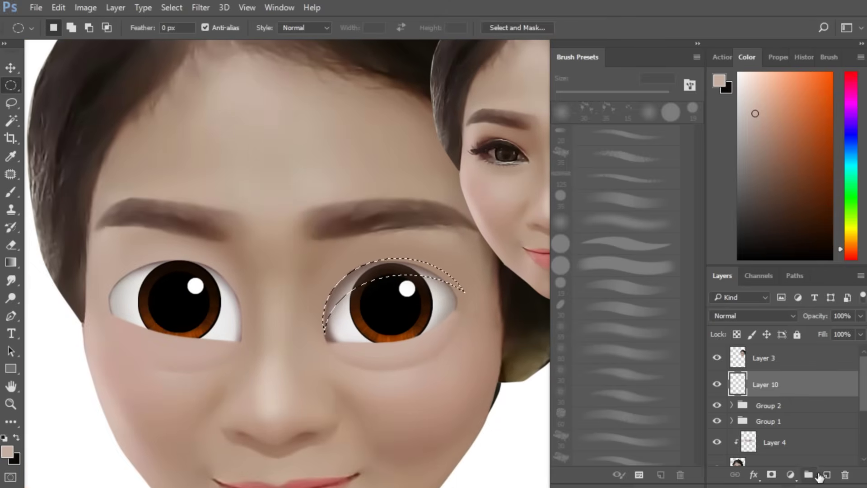
Step: Feather the crescent selection by 1 pixel and fill it with black on another new layer
left_click(826, 475)
key("ctrl+BackSpace")
key("ctrl+z")
key("shift+F6")
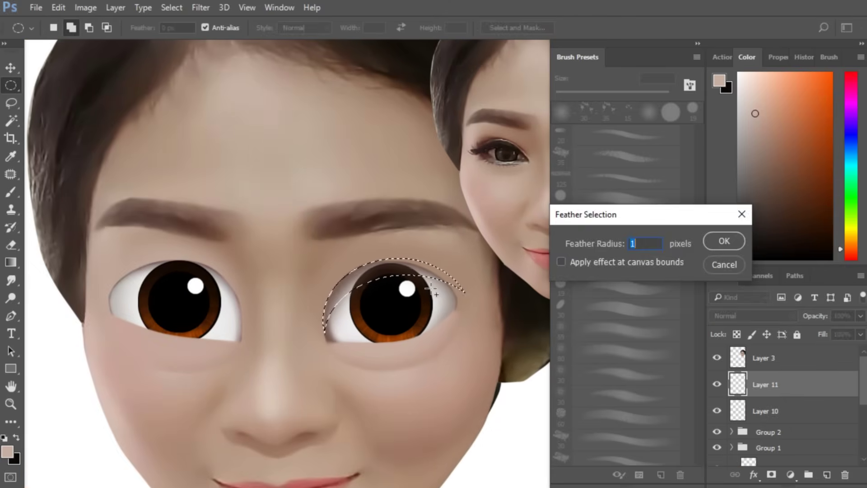
key("Return")
key("ctrl+plus")
left_click_drag(491, 274, 376, 281)
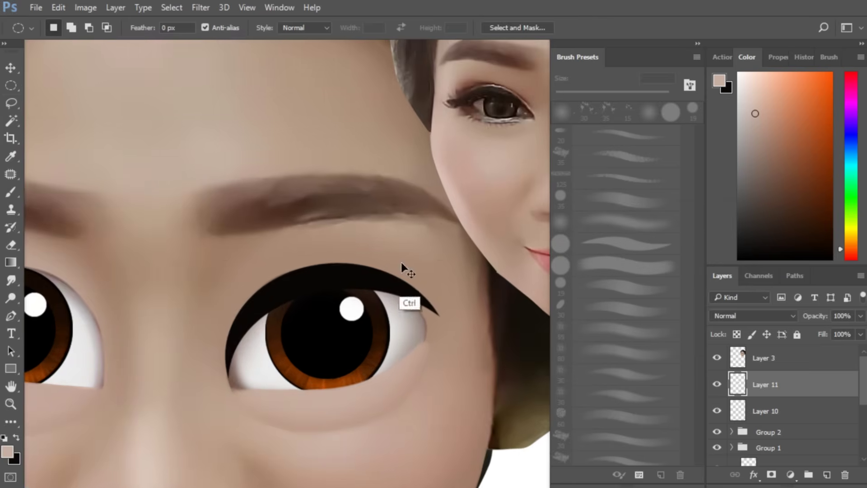
Step: Move the black eyeliner crescent onto the eye's upper edge and narrow it to 91.67% width
key("ctrl+t")
key("ctrl+plus")
left_click_drag(445, 323, 404, 287)
right_click(420, 289)
left_click(443, 156)
left_click_drag(451, 305, 428, 307)
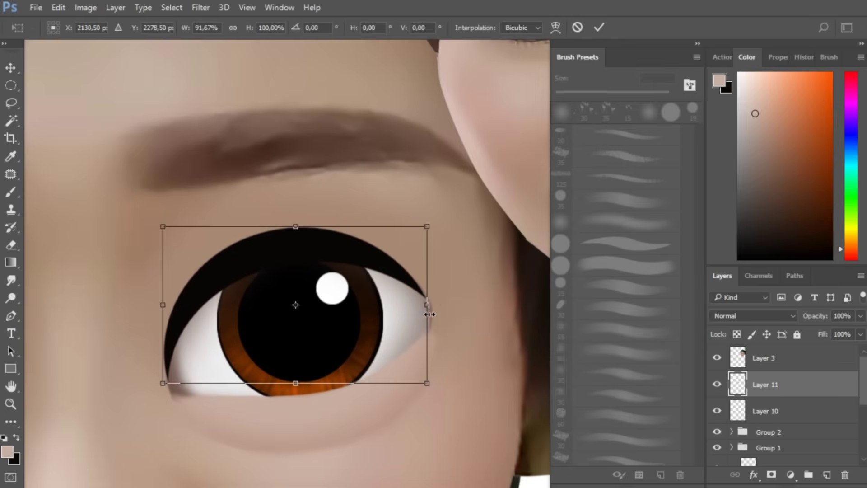
Step: Warp the eyeliner crescent so its ends reach the inner and outer corners of the eye
right_click(427, 307)
left_click(253, 195)
left_click_drag(163, 383, 167, 399)
left_click_drag(425, 279, 417, 288)
left_click(429, 331)
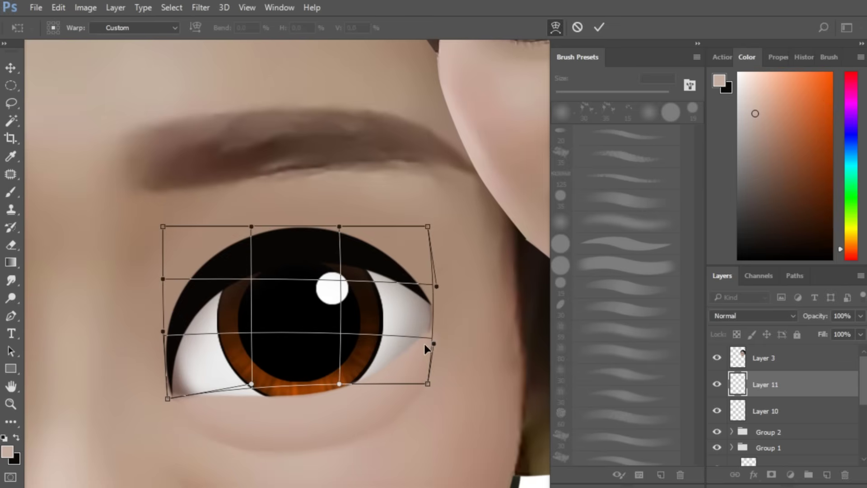
key("Return")
Step: Duplicate the Layer 11 eyeliner and flip the copy horizontally and vertically
scroll(348, 338, "down", 5)
scroll(388, 253, "up", 5)
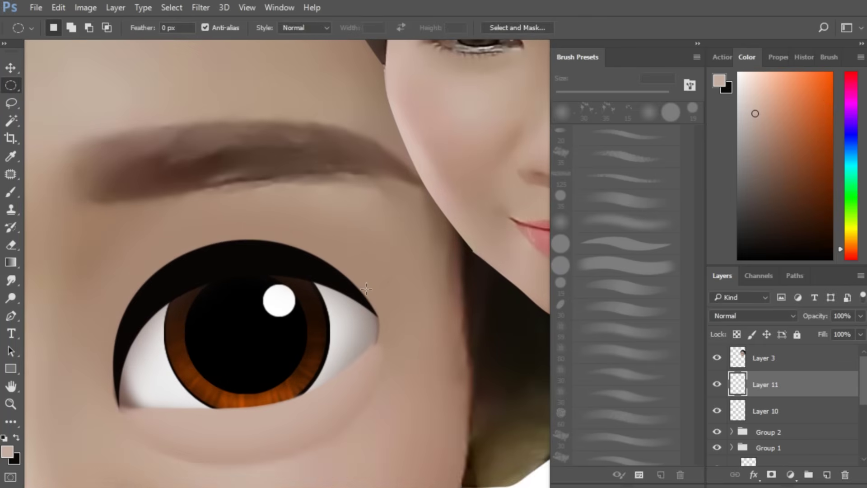
key("ctrl+j")
key("ctrl+t")
right_click(309, 280)
left_click(370, 247)
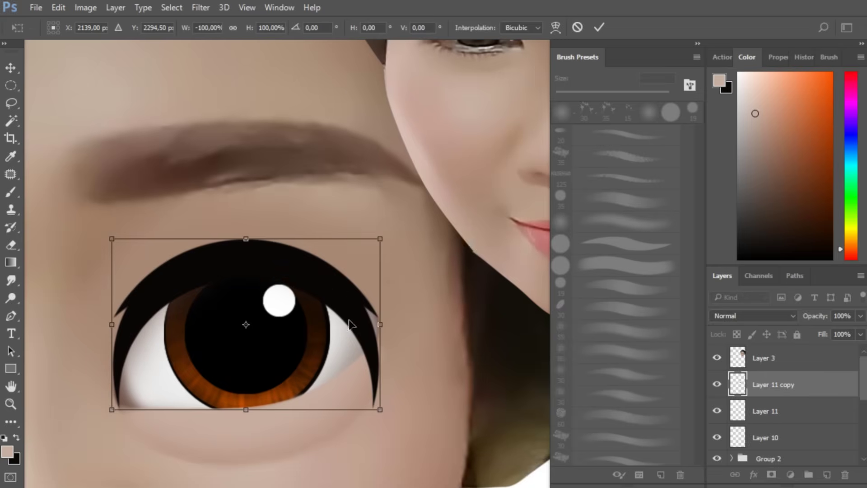
right_click(349, 321)
left_click(380, 311)
Step: Shrink the flipped copy to a single small eyelash and place it at the eyeliner's outer end
left_click_drag(358, 318, 424, 262)
left_click_drag(446, 182, 360, 239)
left_click_drag(340, 280, 372, 263)
left_click_drag(392, 218, 370, 233)
key("Return")
Step: Duplicate the eyelash into a row of four at the outer corner, rotating the outermost copy by 11.94°
scroll(364, 253, "up", 2)
left_click_drag(359, 283, 449, 288)
key("v")
key("ctrl+t")
mouse_move(375, 302)
left_mouse_down()
mouse_move(382, 283)
mouse_move(393, 314)
mouse_move(376, 313)
mouse_move(387, 313)
left_mouse_up()
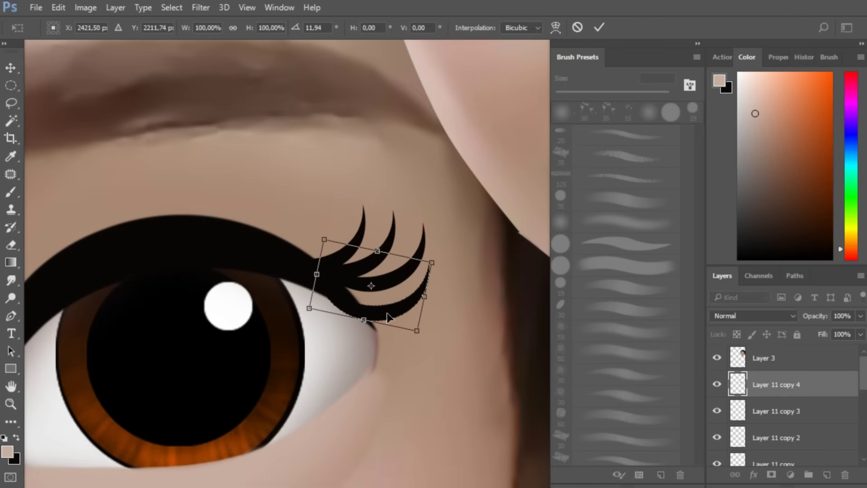
key("Return")
Step: Reposition the four eyelashes closer together so they fan out from the eye's outer corner
key("ctrl+minus")
key("ctrl+minus")
left_click(420, 326)
key("ctrl+plus")
key("ctrl+plus")
key("ctrl+plus")
left_click_drag(387, 378, 416, 396)
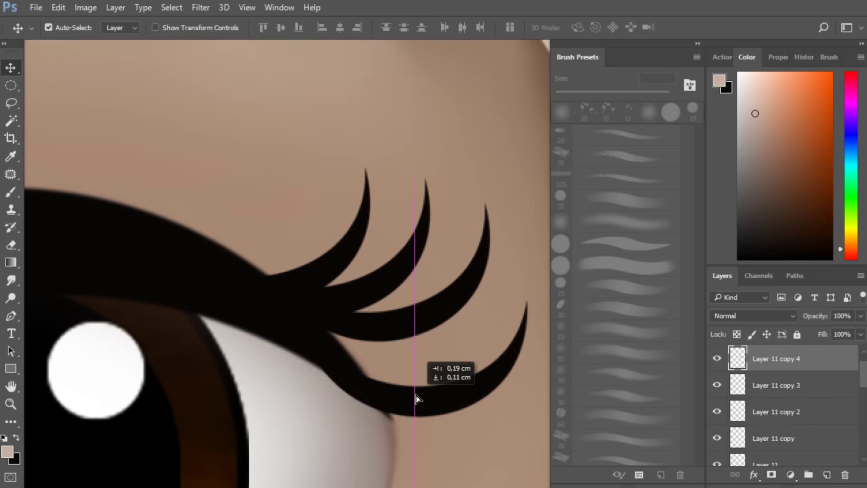
left_click_drag(399, 322, 418, 376)
left_click_drag(355, 291, 406, 350)
left_click_drag(329, 263, 409, 330)
Step: Select the three inner eyelashes, scale them down together and move them against the outermost one
left_click(451, 337, "shift")
left_click(497, 309, "shift")
key("ctrl+t")
left_click_drag(509, 227, 484, 244)
left_click_drag(447, 319, 456, 337)
key("Return")
Step: Scale the two innermost eyelashes to 86.84% width and 86.67% height and nudge them into the fan
left_click(442, 344)
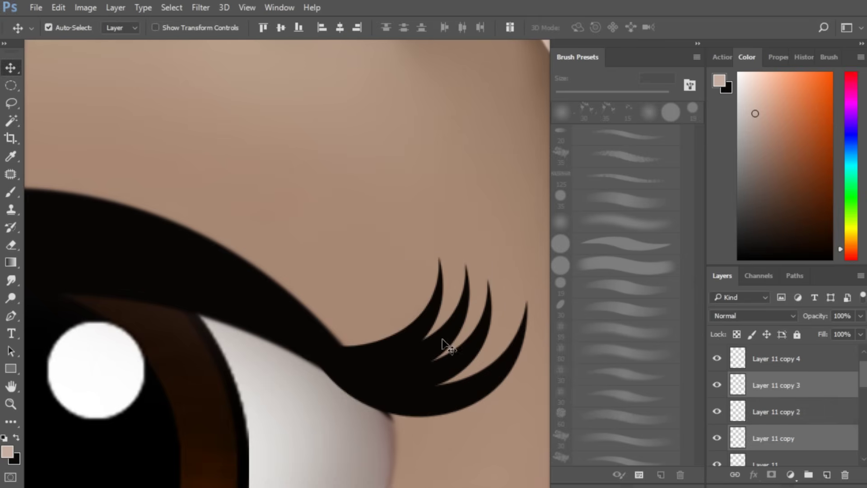
left_click_drag(469, 256, 445, 272)
left_click_drag(404, 331, 414, 327)
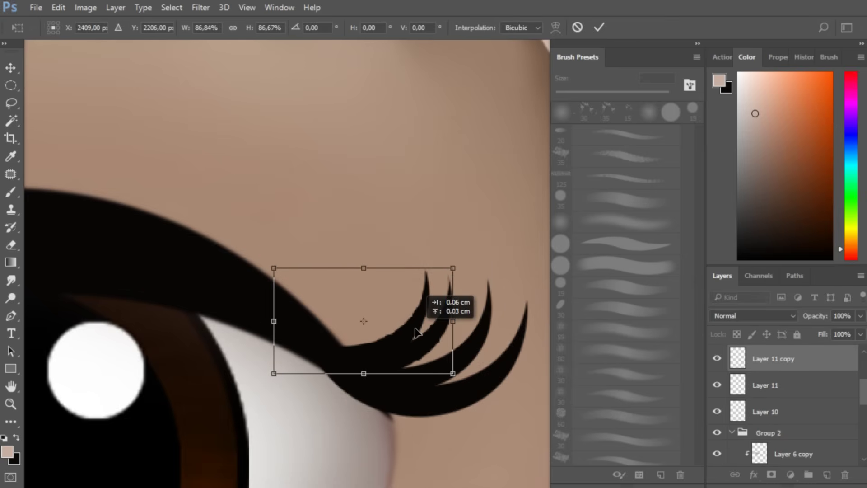
key("Return")
Step: Scale the innermost eyelash to 83.48% width and 83.78% height and shift it toward its neighbour
left_click(307, 238)
left_click(403, 332)
key("ctrl+t")
left_click_drag(430, 268, 403, 285)
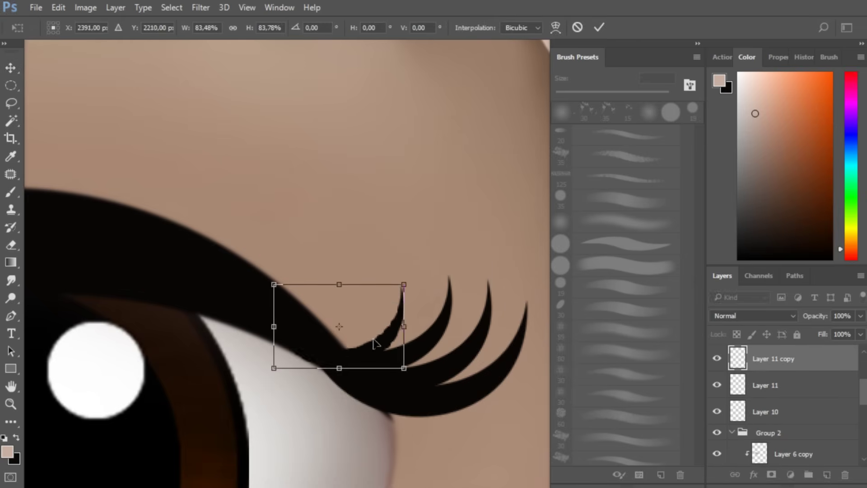
left_click_drag(375, 342, 387, 334)
key("Return")
Step: Warp the Layer 11 eyeliner to refine its curve over the eye and its join with the lashes
key("ctrl+minus")
key("ctrl+minus")
key("ctrl+minus")
key("ctrl+minus")
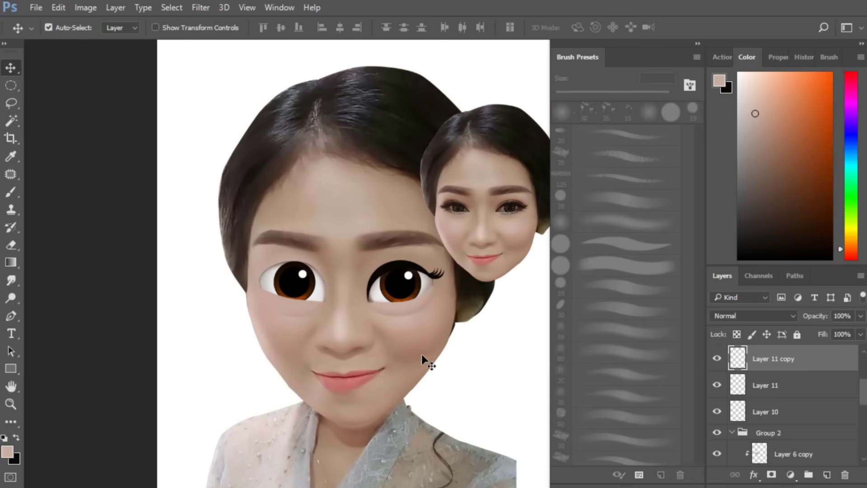
scroll(412, 277, "up", 6)
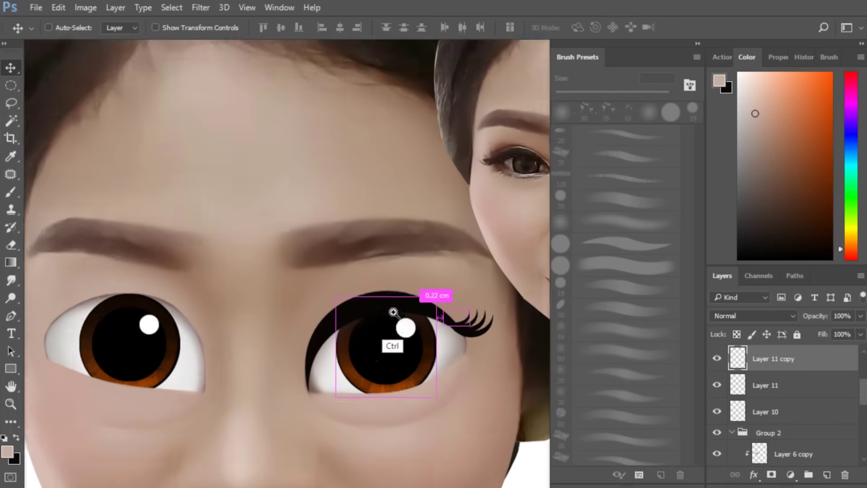
left_click(388, 281)
key("ctrl+t")
right_click(395, 275)
left_click(445, 162)
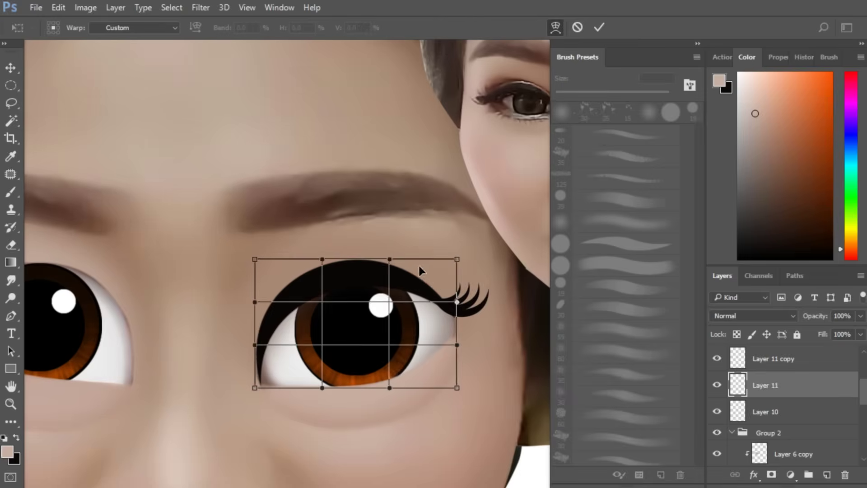
left_click_drag(371, 266, 390, 267)
left_click_drag(337, 335, 347, 321)
left_click_drag(439, 286, 437, 294)
key("Return")
key("ctrl+minus")
key("ctrl+minus")
left_click_drag(470, 361, 453, 346)
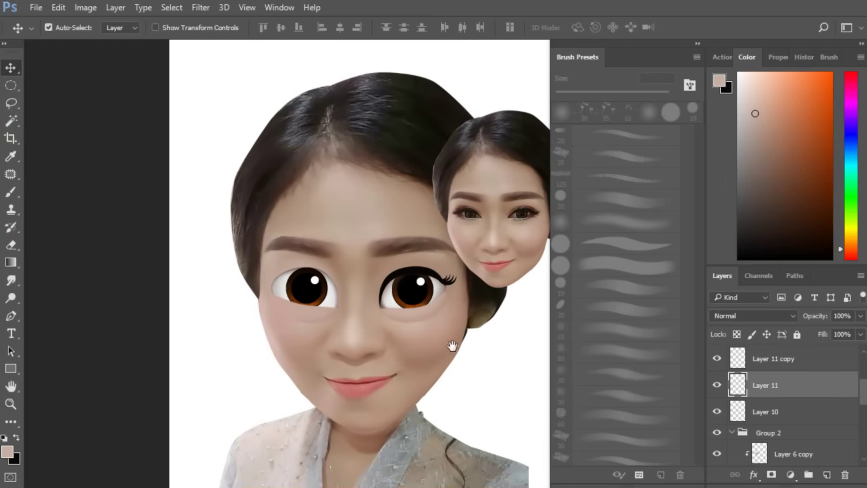
Step: Duplicate the innermost upper eyelash a little further inward along the eyeliner and rotate the copy to follow its curve
scroll(453, 348, "down", 1)
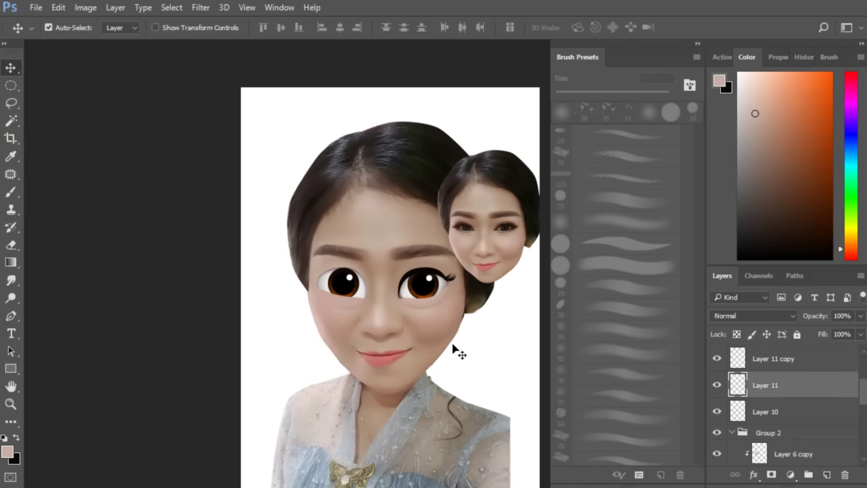
scroll(454, 348, "up", 6)
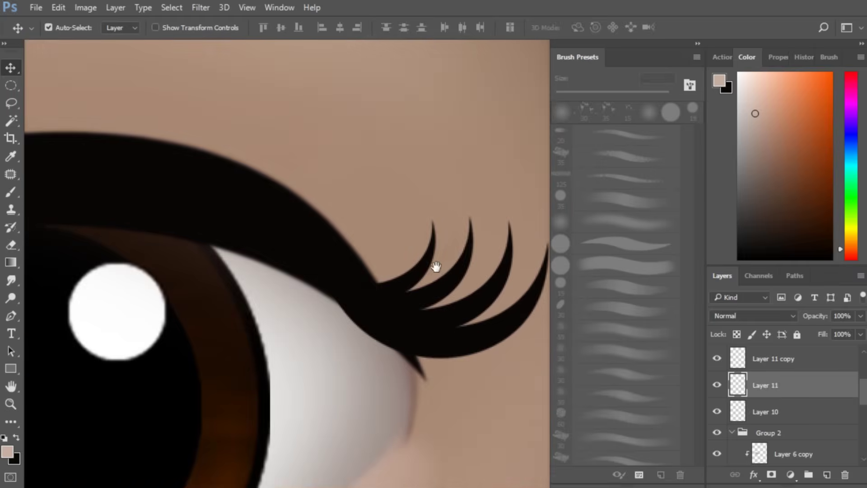
left_click_drag(407, 289, 384, 291)
key("ctrl+t")
left_click_drag(467, 275, 459, 310)
key("Return")
Step: Copy the new innermost eyelash further up the eyeliner, rotate it 12.32° and seat it on the line
left_click_drag(392, 312, 387, 253, "alt")
key("ctrl+t")
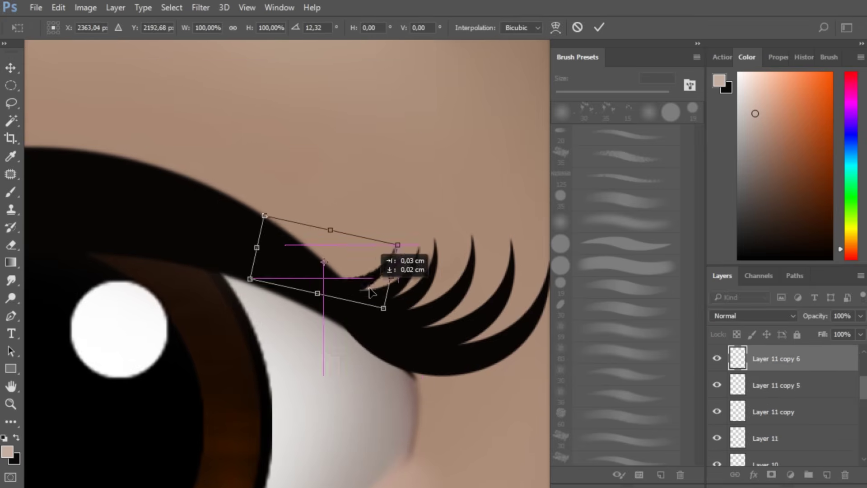
key("Return")
Step: Add three more eyelash copies inward along the upper eyeliner and rotate the last one to match the curve
left_click_drag(355, 283, 335, 278, "alt")
mouse_move(336, 283)
left_mouse_down("alt")
mouse_move(322, 272)
mouse_move(332, 269)
left_mouse_up("alt")
left_click_drag(320, 298, 307, 257, "alt")
key("ctrl+t")
left_click_drag(400, 241, 396, 267)
key("Return")
Step: Reposition the innermost eyelash and free-transform it to fit against the edge of the upper eyeliner
scroll(445, 271, "down", 3)
scroll(420, 296, "up", 3)
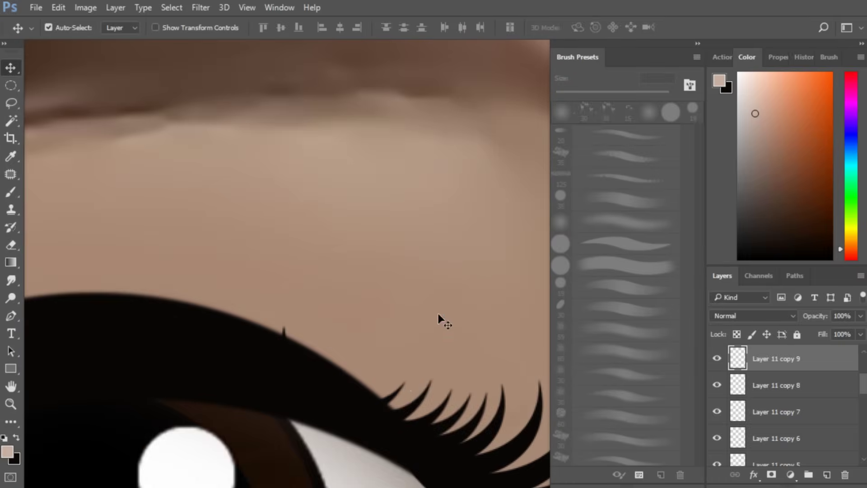
left_click(400, 409)
left_click_drag(385, 411, 393, 395)
key("ctrl+t")
left_click_drag(462, 362, 398, 397)
key("Return")
Step: Merge the eyeliner and all the eyelash layers of the right-hand eye into one layer, Layer 11 copy 4
scroll(472, 252, "down", 3)
scroll(473, 252, "down", 3)
left_click_drag(485, 378, 449, 330)
left_click_drag(864, 387, 865, 366)
left_click(817, 401, "shift")
key("ctrl+e")
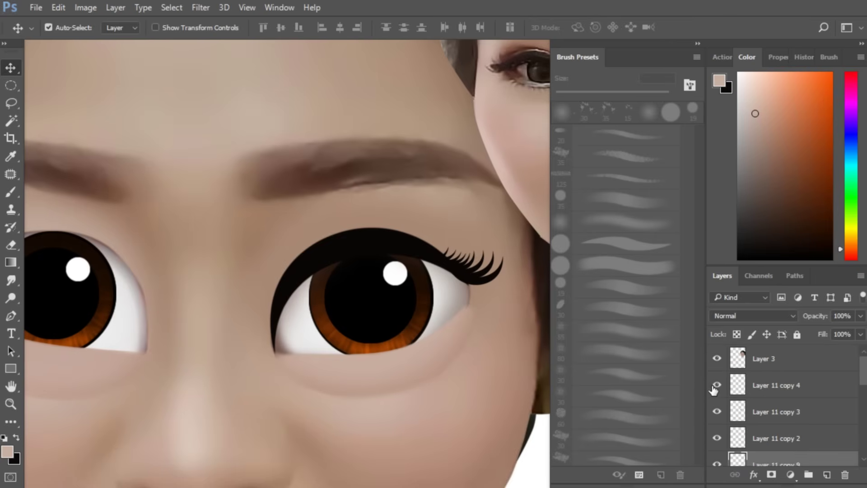
left_click(772, 387, "shift")
key("ctrl+e")
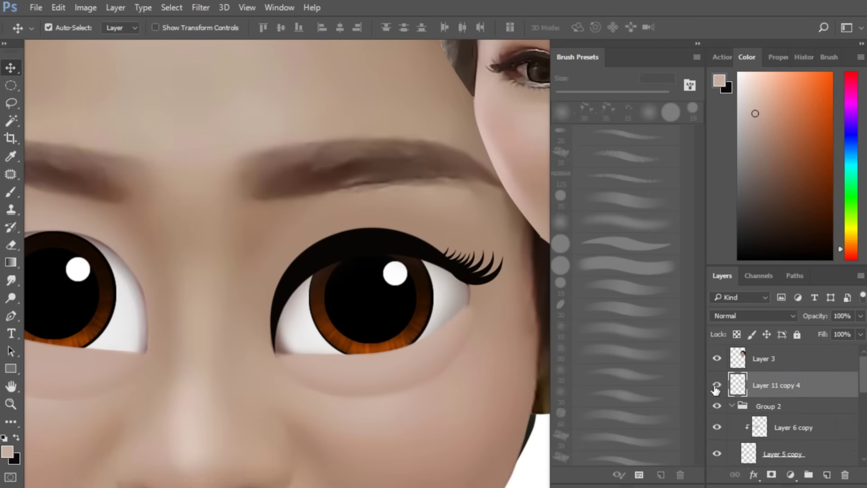
Step: Duplicate the merged eyeliner and lashes onto the left-hand eye and flip the copy horizontally to fit it
scroll(440, 266, "down", 5)
left_click_drag(436, 344, 259, 297)
key("ctrl+t")
right_click(296, 287)
left_click(344, 261)
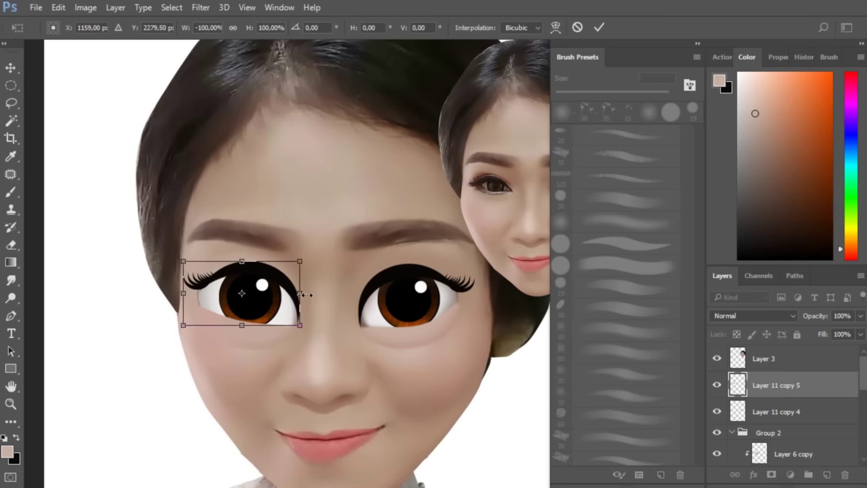
key("Return")
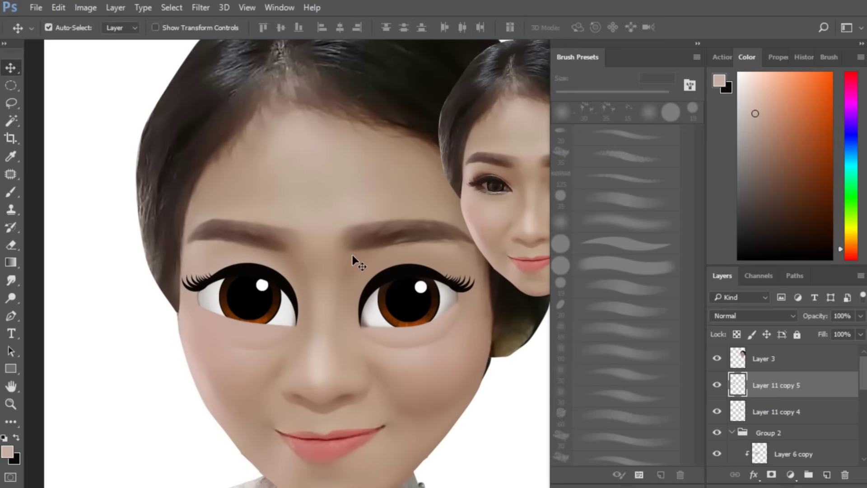
Step: Duplicate the right-hand eye's eyeliner and lashes, flip the copy vertically and scale it to 56.24% for the lower lid
key("ctrl+minus")
key("ctrl+minus")
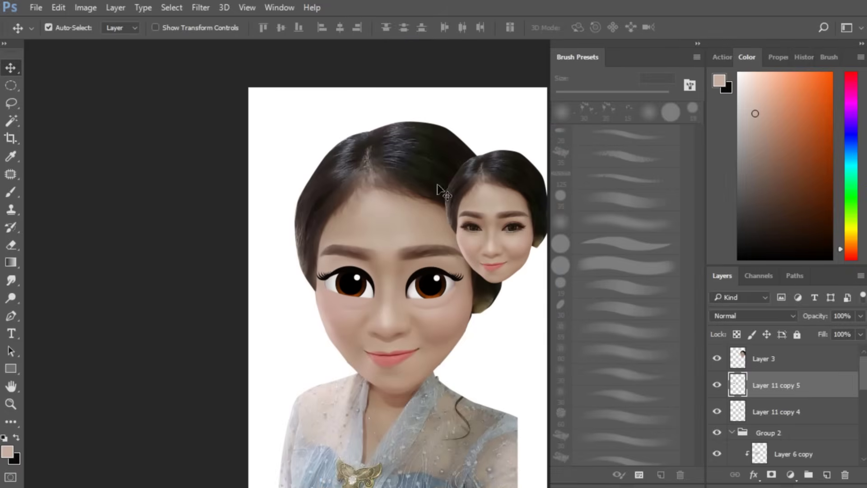
key("ctrl+plus")
key("ctrl+plus")
scroll(444, 322, "right", 5)
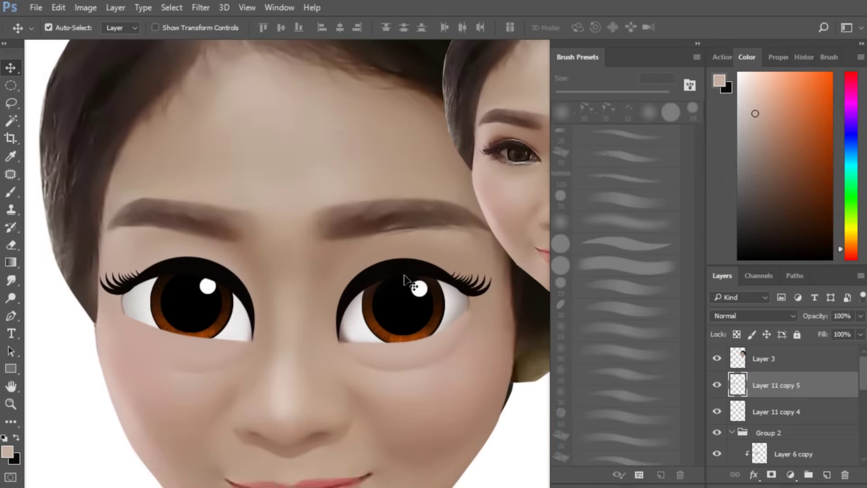
left_click_drag(407, 281, 406, 320)
key("ctrl+t")
right_click(440, 327)
left_click(452, 316)
left_click_drag(501, 297, 443, 298)
left_click_drag(445, 340, 432, 272)
Step: Rotate the flipped copy to 141.87° and place it under the outer corner of the right-hand eye as lower lashes
key("ctrl+plus")
left_click_drag(451, 299, 385, 302)
key("ctrl+plus")
left_click_drag(465, 326, 496, 314)
left_click_drag(429, 305, 433, 296)
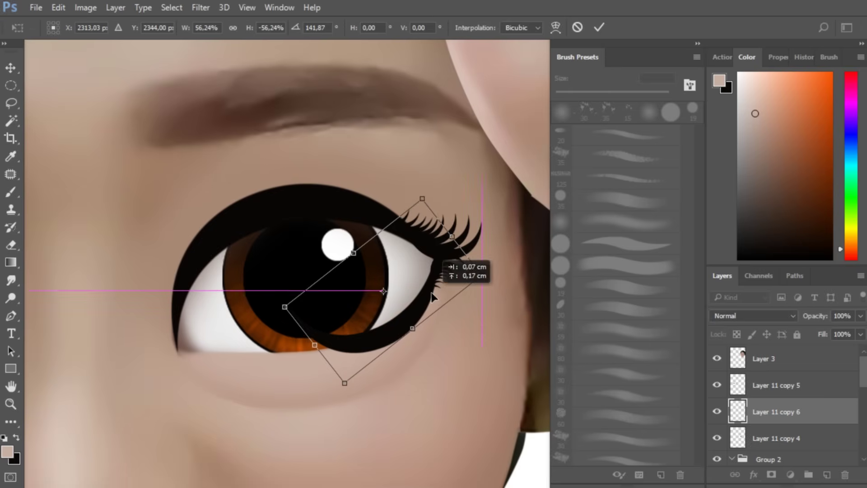
key("Return")
key("ctrl+plus")
left_click_drag(477, 248, 435, 229)
key("p")
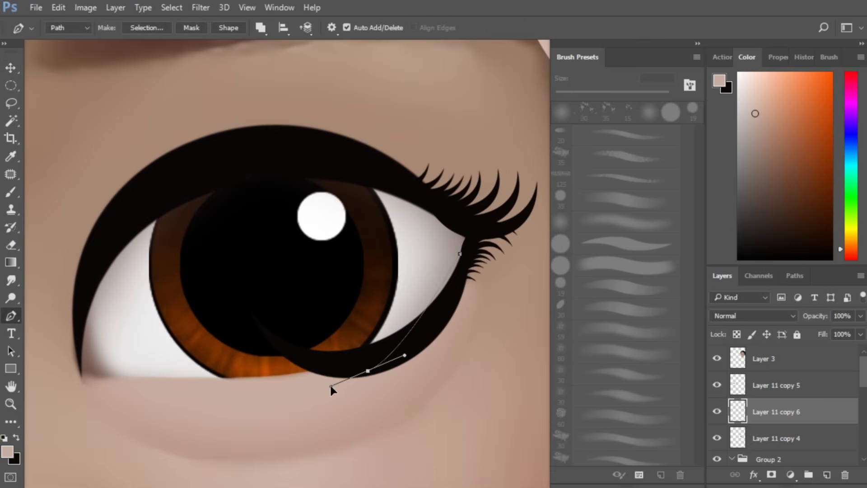
left_click_drag(331, 387, 304, 372)
key("Escape")
Step: Erase the thick liner band of Layer 11 copy 6 over the eye and lower lid, keeping the lower lashes
key("e")
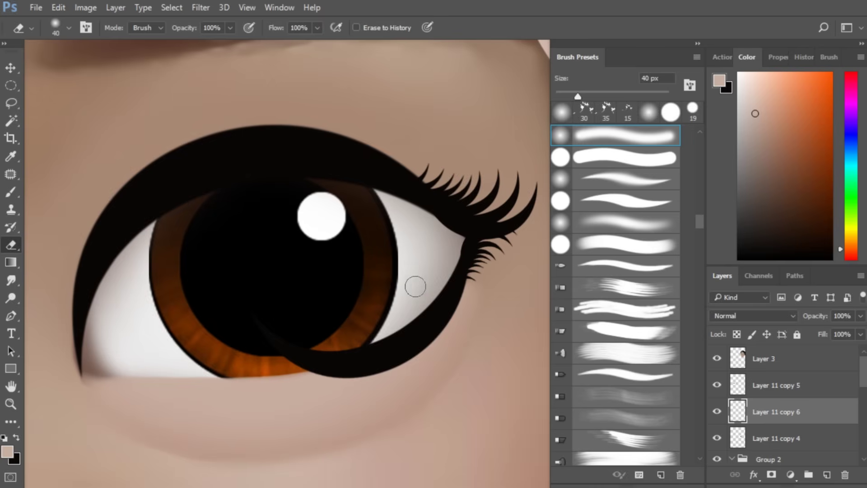
left_click_drag(432, 282, 303, 353)
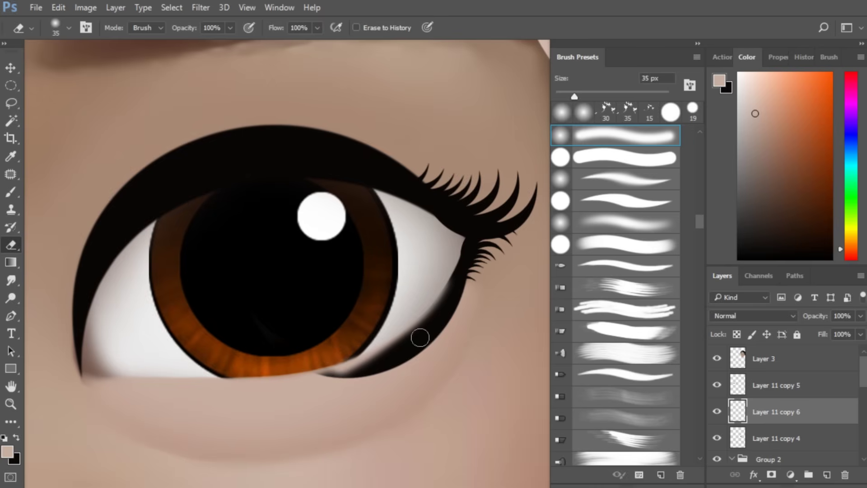
key("bracketright")
left_click_drag(346, 375, 469, 307)
scroll(458, 273, "down", 3)
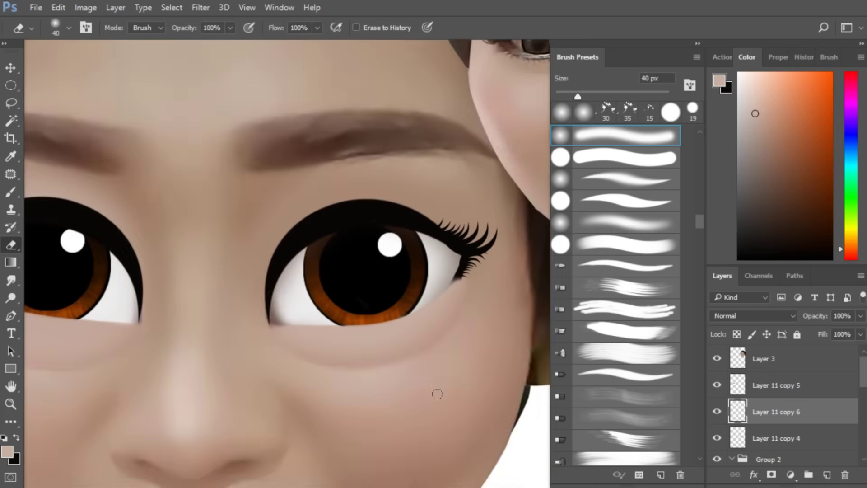
key("ctrl+minus")
key("ctrl+minus")
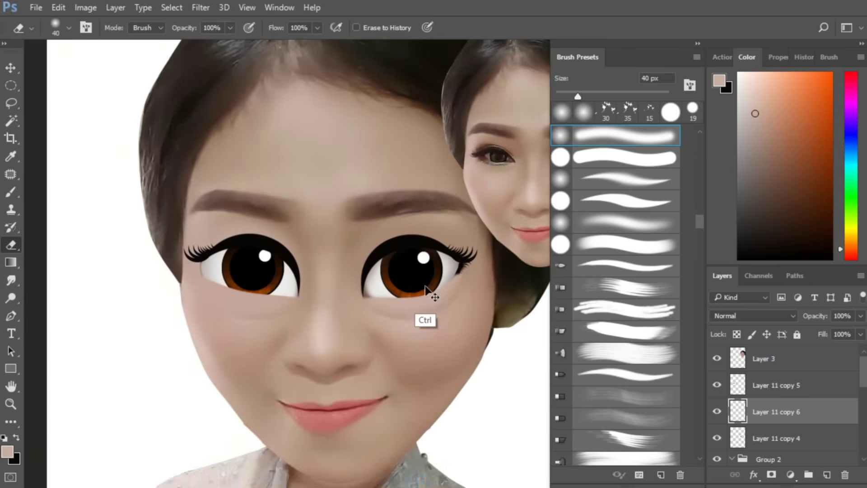
Step: Paint a thin black lower eyeliner from the lower lashes along the lid to the iris with a 10 px soft brush
left_click_drag(482, 314, 356, 329)
key("ctrl+plus")
key("ctrl+plus")
key("ctrl+plus")
mouse_move(240, 328)
left_mouse_down()
mouse_move(287, 339)
mouse_move(479, 297)
left_mouse_up()
key("b")
key("ctrl+plus")
key("ctrl+plus")
key("bracketleft")
key("bracketleft")
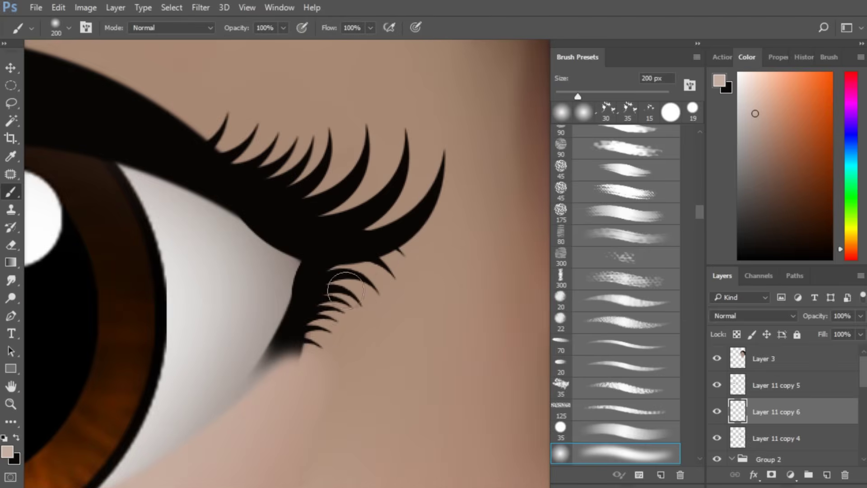
mouse_move(305, 339)
left_mouse_down()
mouse_move(437, 293)
mouse_move(397, 354)
mouse_move(354, 364)
left_mouse_up()
key("bracketright")
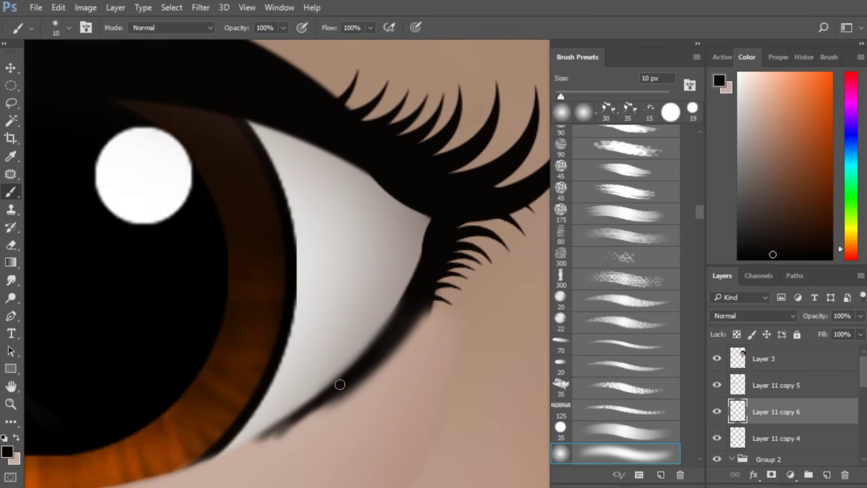
left_click_drag(253, 442, 329, 406)
Step: Draw a pen path around the lower eyeliner, from the lid edge to the iris and back up to the lower lashes
key("p")
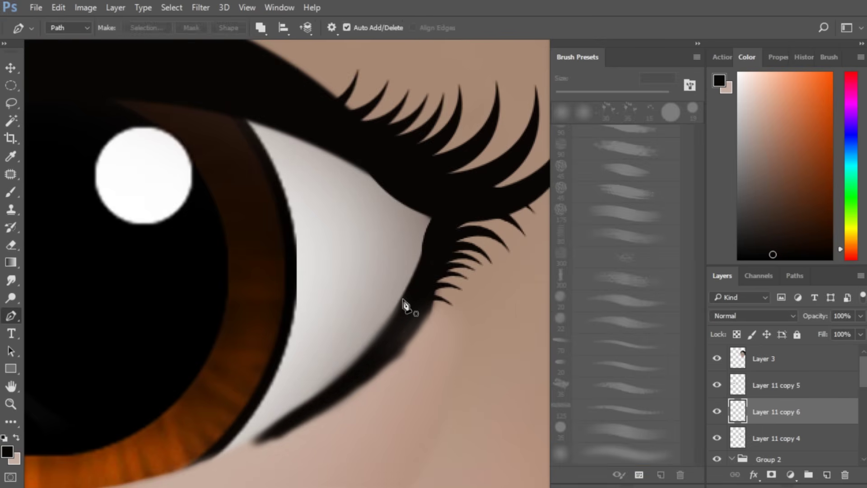
left_click(403, 299)
left_click_drag(278, 423, 340, 349)
left_click(242, 399)
left_click_drag(394, 343, 332, 375)
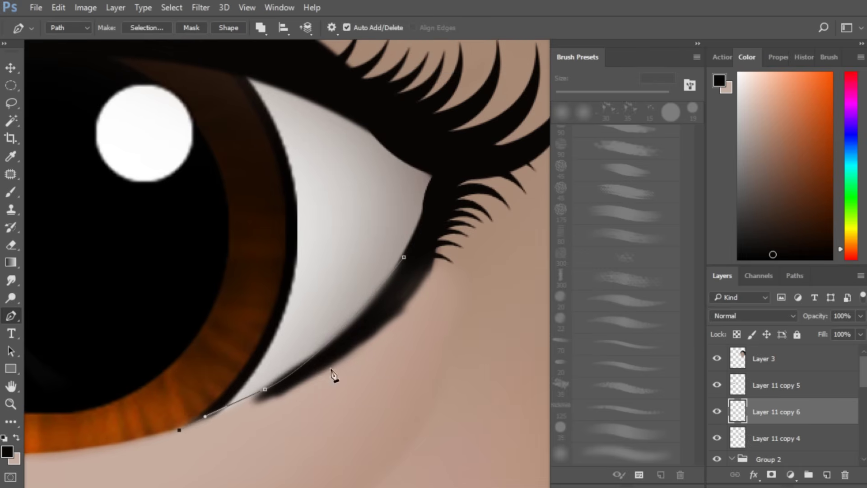
left_click_drag(407, 310, 396, 335)
left_click_drag(421, 295, 429, 274)
left_click_drag(442, 233, 440, 251)
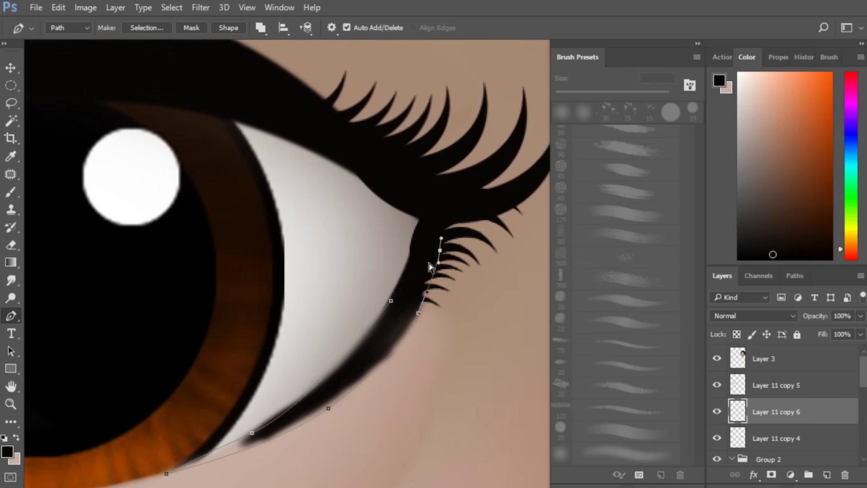
Step: Convert the lower eyeliner path to a selection and fill it with black
key("shift+F6")
key("Return")
key("x")
key("ctrl+BackSpace")
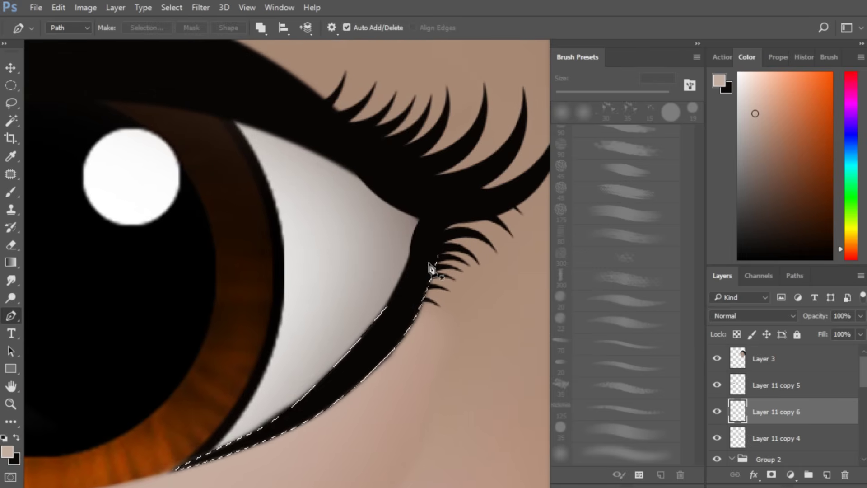
Step: Duplicate the lower eyeliner and lashes to the left-hand eye and flip the copy horizontally
scroll(443, 276, "down", 3)
scroll(442, 329, "down", 1)
left_click_drag(441, 329, 176, 351)
scroll(447, 384, "down", 1)
scroll(462, 347, "up", 1)
key("v")
key("ctrl+t")
right_click(185, 333)
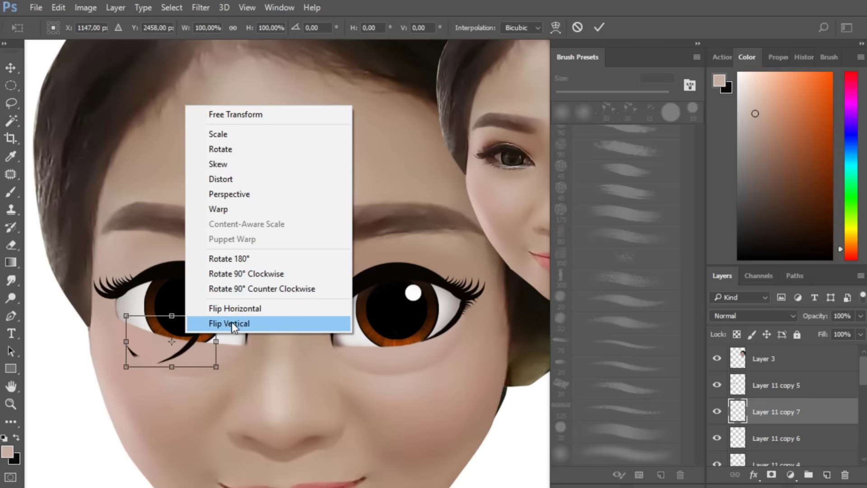
left_click(232, 322)
key("ctrl+z")
right_click(181, 345)
left_click(225, 318)
Step: Position the mirrored lower eyeliner at the left-hand eye's outer corner and rotate it to -7.85°
left_click_drag(189, 346, 174, 328)
left_click_drag(222, 361, 229, 345)
left_click_drag(170, 330, 162, 322)
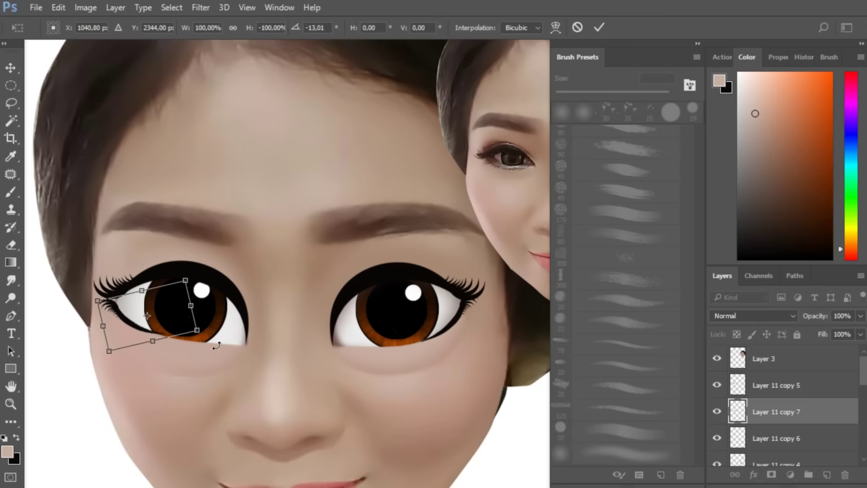
left_click_drag(227, 305, 228, 313)
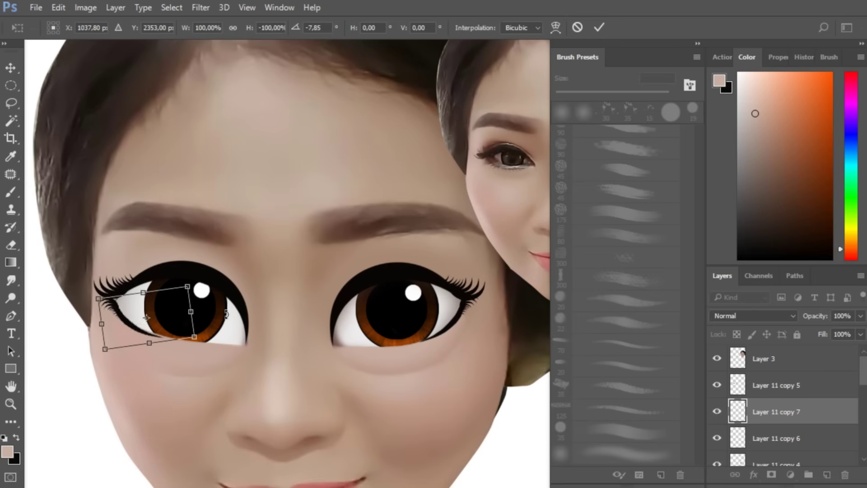
key("Return")
Step: Clean up the copied lower eyeliner inside the left-hand eye with the Eraser
scroll(271, 316, "up", 3)
key("e")
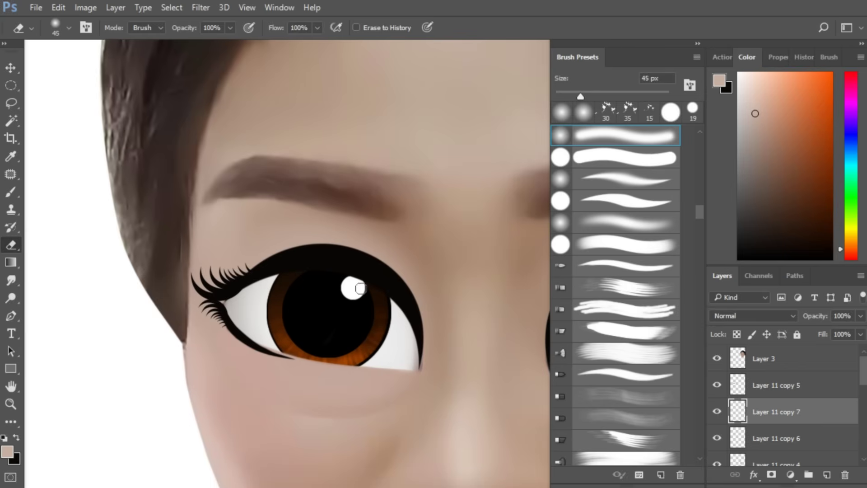
left_click_drag(330, 328, 303, 328)
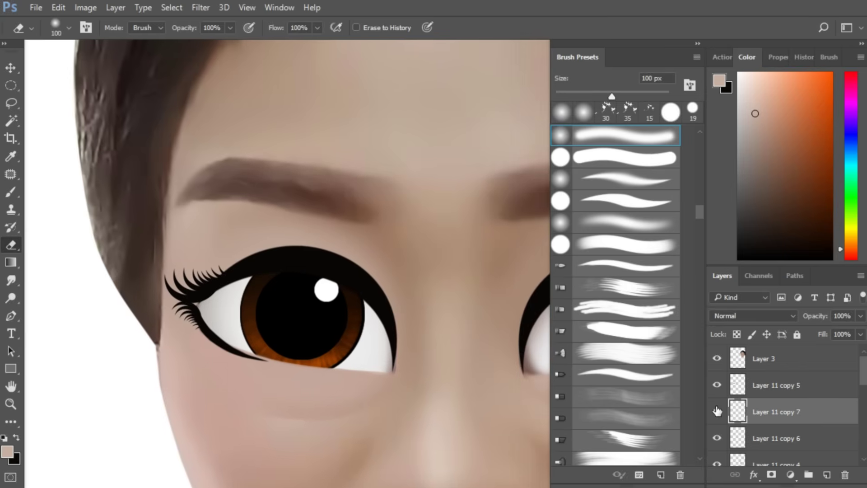
Step: Merge each eye's lower eyeliner layer with its upper eyeliner layer, leaving one layer per eye
scroll(293, 289, "down", 3)
key("v")
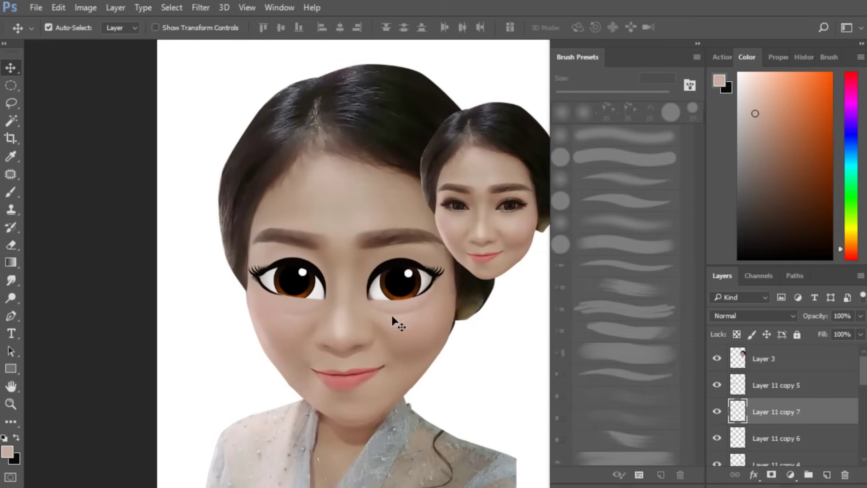
scroll(444, 346, "down", 2)
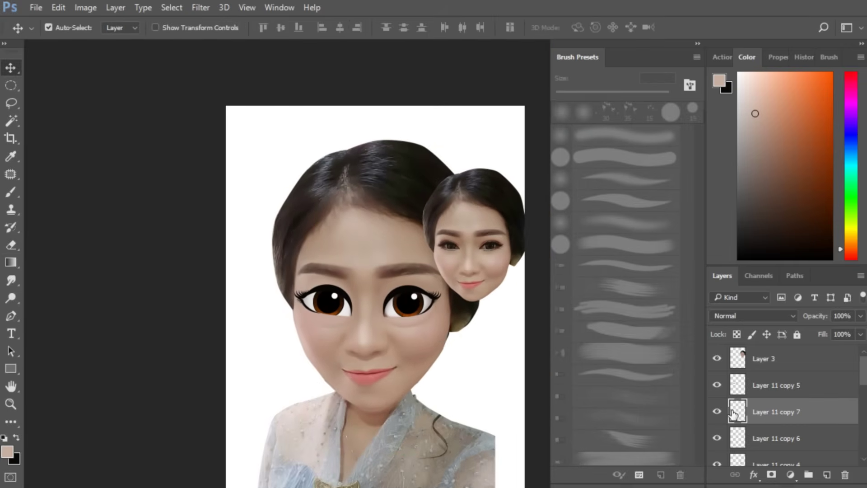
left_click_drag(474, 372, 437, 368)
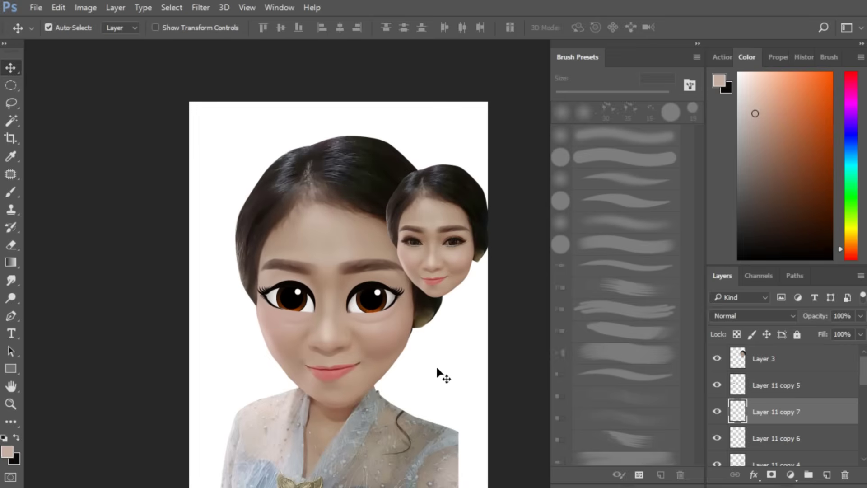
scroll(437, 369, "up", 2)
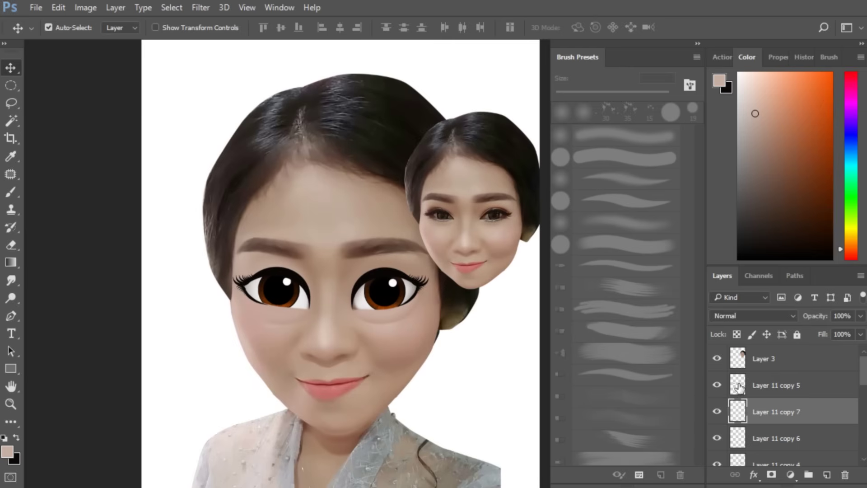
left_click(776, 392, "ctrl")
key("ctrl+e")
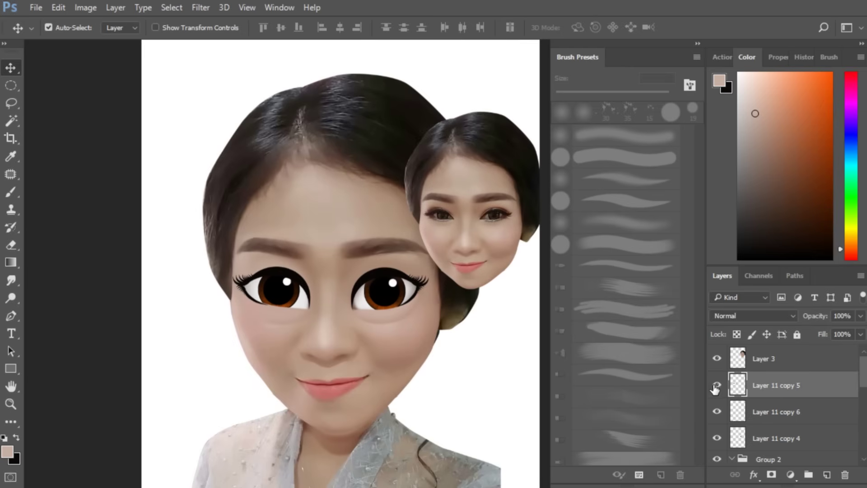
key("ctrl+plus")
left_click(391, 292)
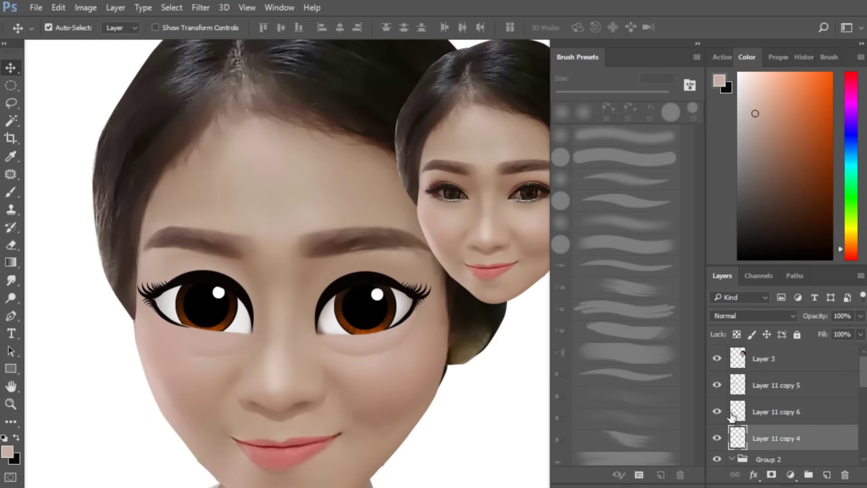
left_click(759, 412, "ctrl")
key("ctrl+e")
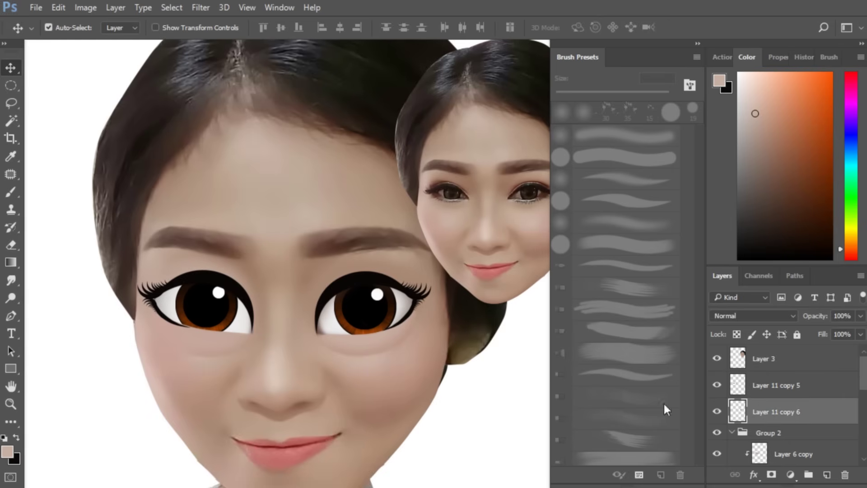
Step: Duplicate the Layer 9 shading layer around the right-hand eye to deepen its shadow
key("ctrl+plus")
left_click_drag(362, 356, 369, 323)
left_click(339, 327)
key("ctrl+j")
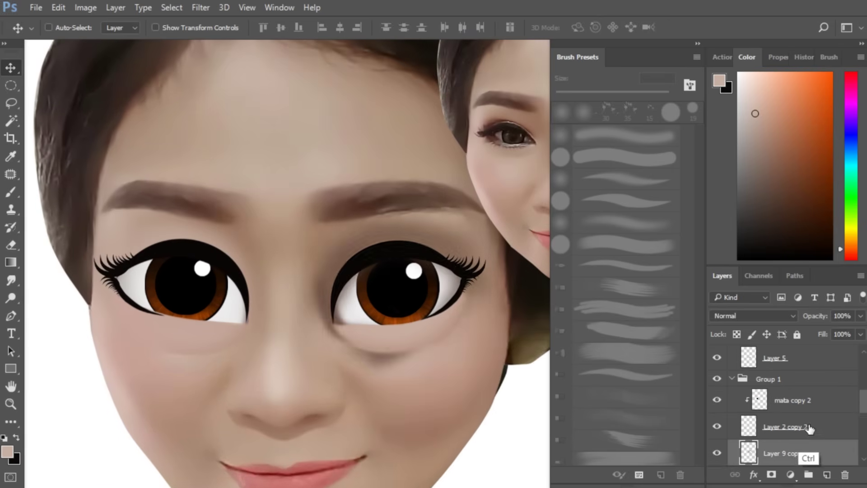
Step: Clip the Layer 9 copy shading to Layer 2 copy 2, flip it horizontally and move it over the left-hand eye
key("ctrl+bracketright")
key("ctrl+t")
right_click(376, 293)
left_click(434, 265)
left_click_drag(440, 313, 211, 312)
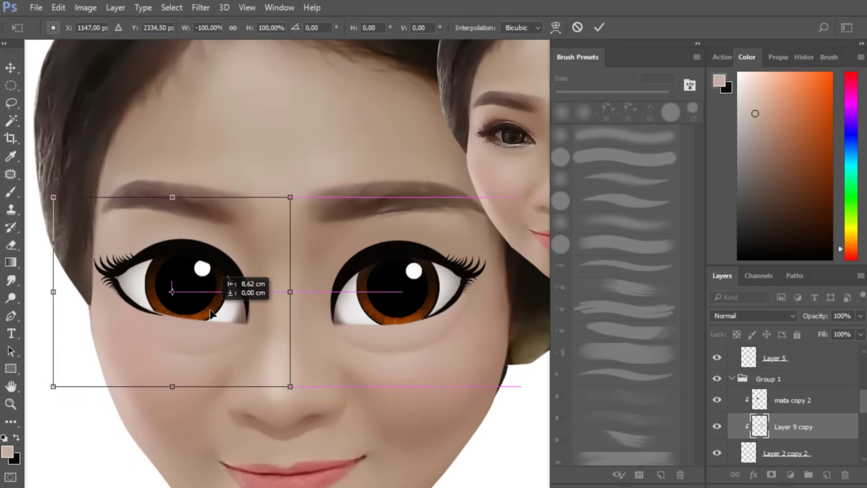
Step: Nudge the mirrored shading slightly right and up to fit the left-hand eye
key("Right")
key("Right")
key("Right")
key("Right")
key("Right")
key("Right")
key("Right")
key("Right")
key("Right")
key("Right")
key("Right")
key("Right")
key("Right")
key("Right")
key("Right")
key("Up")
key("Up")
key("Up")
key("Return")
key("ctrl+minus")
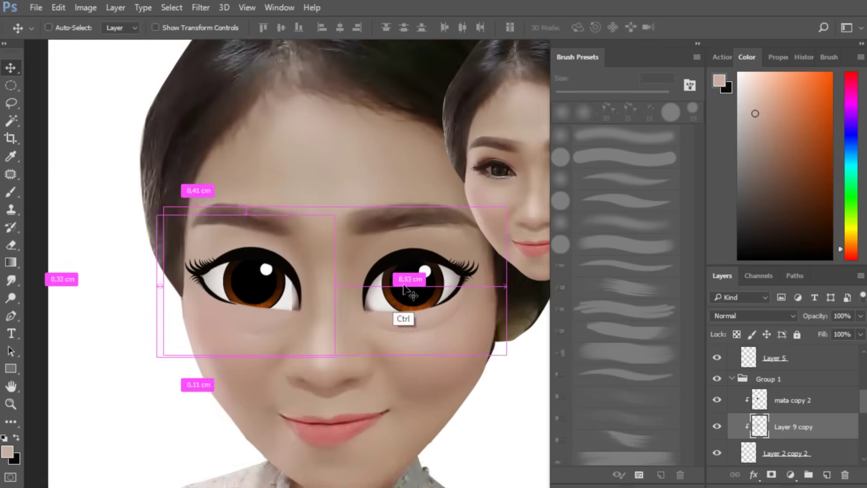
Step: Try to warp Layer 5 beneath the right-hand eye, pushing its lower edge up toward the outer corner
key("ctrl+minus")
left_click_drag(486, 333, 417, 375)
left_click_drag(455, 260, 456, 181)
key("ctrl+minus")
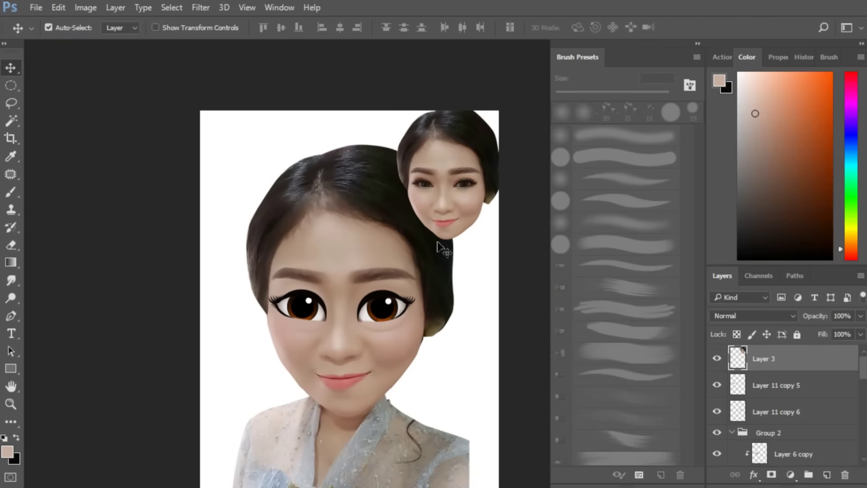
left_click(405, 347)
left_click_drag(444, 340, 428, 333)
left_click(400, 350, "ctrl")
left_click(364, 352, "ctrl")
left_click(364, 352, "ctrl")
left_click_drag(350, 350, 417, 309)
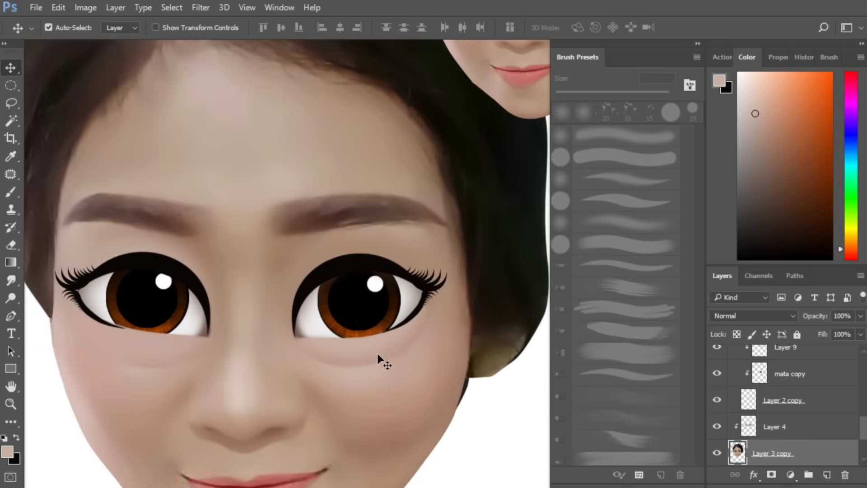
left_click(379, 354)
left_click(784, 386)
key("ctrl+t")
right_click(360, 337)
left_click(388, 219)
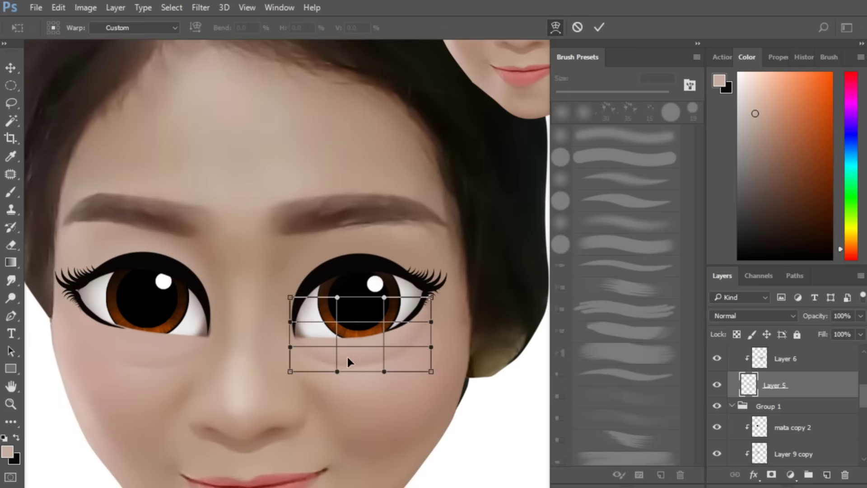
left_click_drag(347, 355, 389, 337)
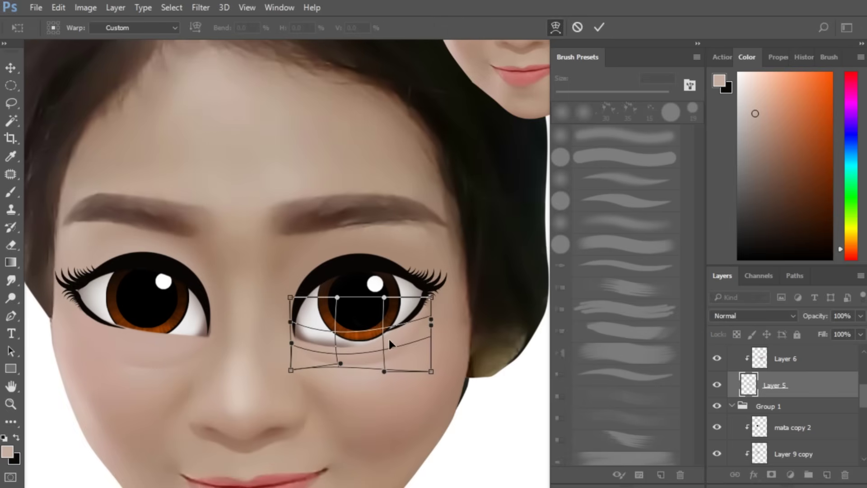
left_click_drag(320, 352, 358, 337)
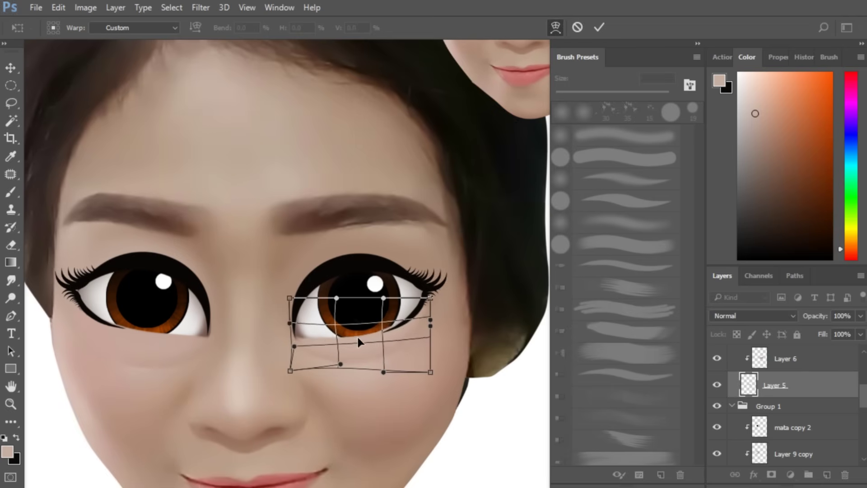
key("Return")
Step: Check the whole figure and undo the warp of Layer 5
key("ctrl+minus")
key("ctrl+minus")
key("ctrl+minus")
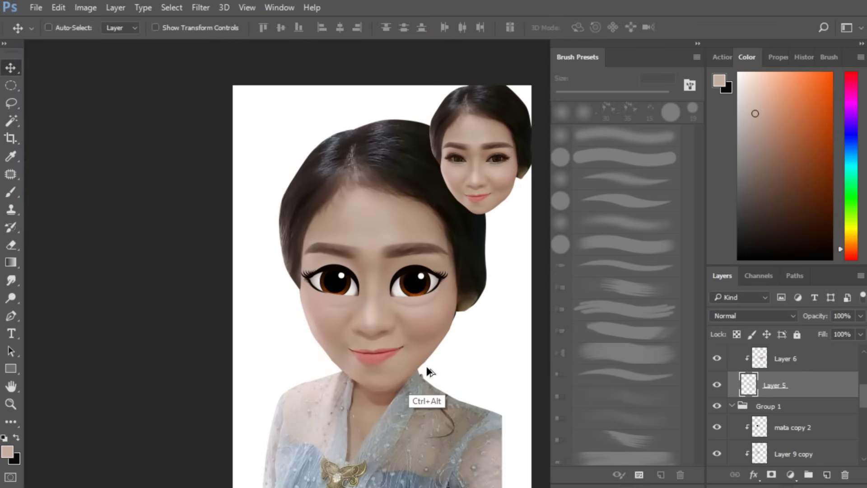
key("ctrl+plus")
key("ctrl+plus")
key("e")
key("ctrl+plus")
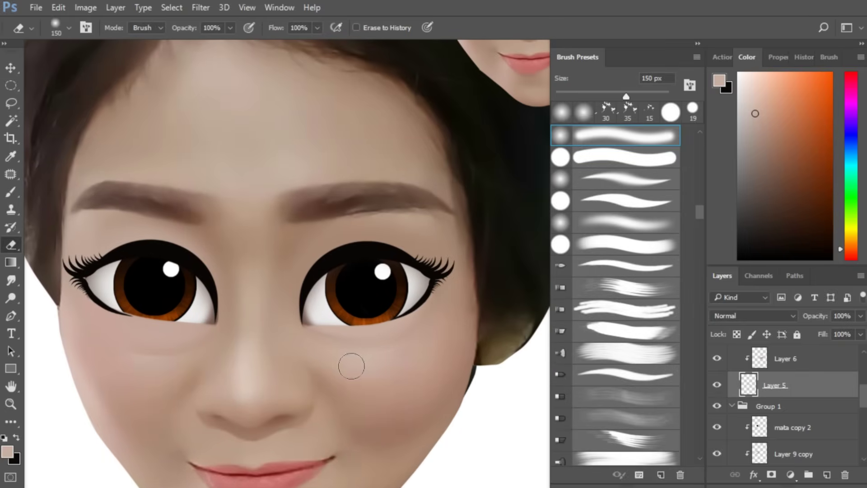
key("ctrl+minus")
key("ctrl+minus")
key("ctrl+minus")
key("ctrl+alt+z")
key("ctrl+alt+z")
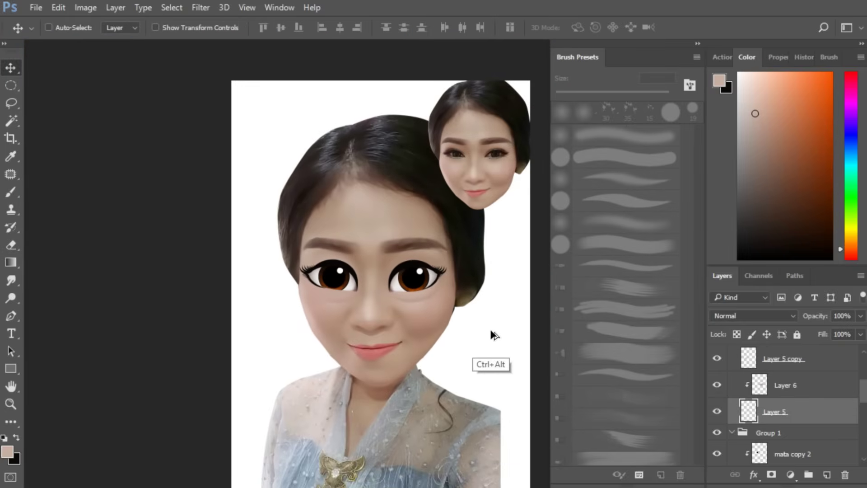
key("ctrl+alt+z")
Step: Select Layer 9 copy and switch its visibility off and on to check the left-hand eye's shading
left_click_drag(457, 247, 455, 195)
key("ctrl+plus")
key("ctrl+plus")
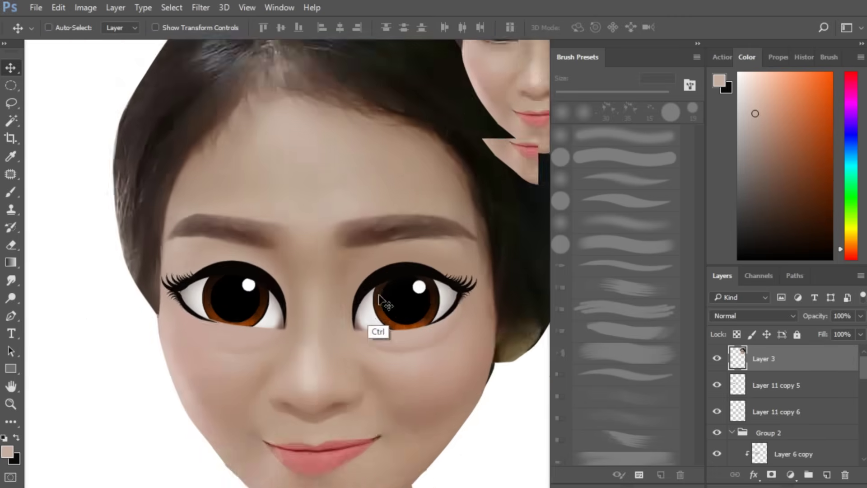
left_click_drag(171, 302, 221, 318)
left_click(221, 318, "ctrl")
left_click(717, 453)
left_click(718, 453)
Step: Sample the dark brown of the left-hand eyebrow for the Brush and set its size to 250 px
key("b")
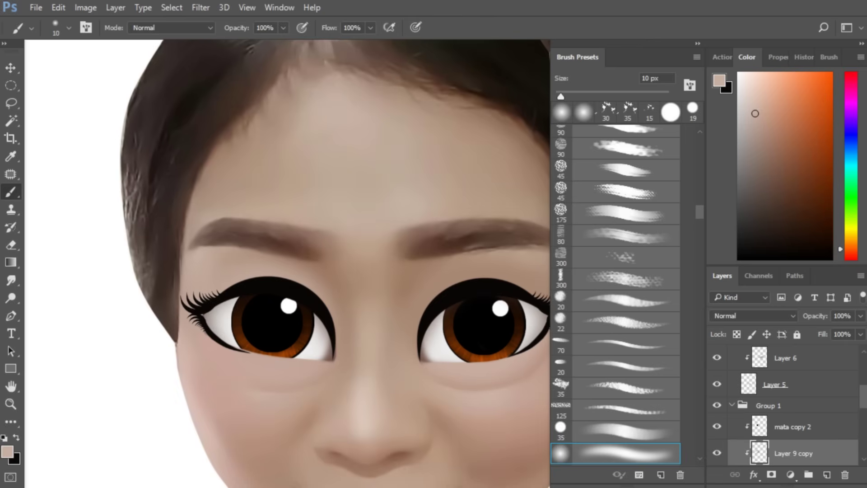
left_click(266, 231, "alt")
key("[")
key("[")
key("[")
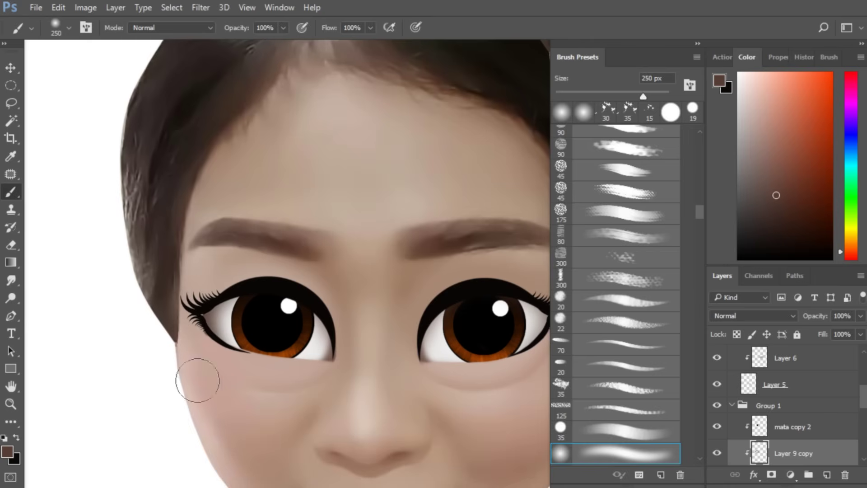
key("ctrl+minus")
key("ctrl+minus")
left_click_drag(465, 345, 386, 302)
key("ctrl+minus")
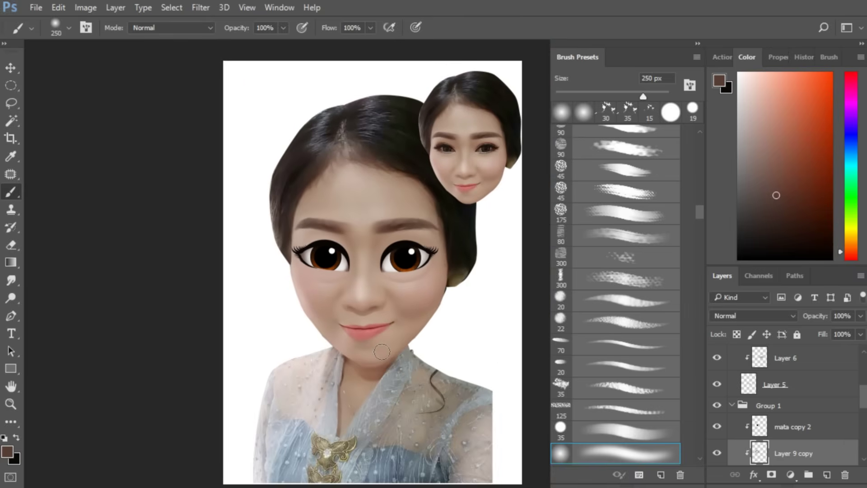
Step: Collapse Group 1 and Group 2 in the layer list and add a new empty layer above Group 2
left_click(732, 405)
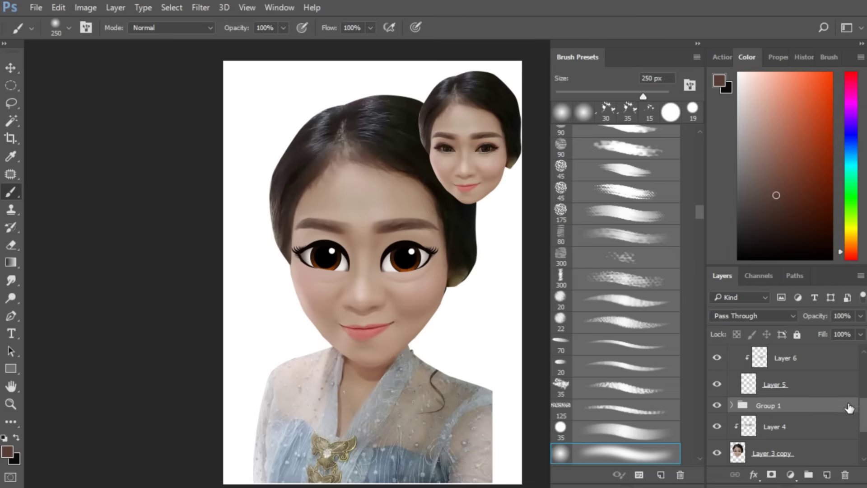
left_click_drag(864, 416, 864, 388)
left_click(732, 392)
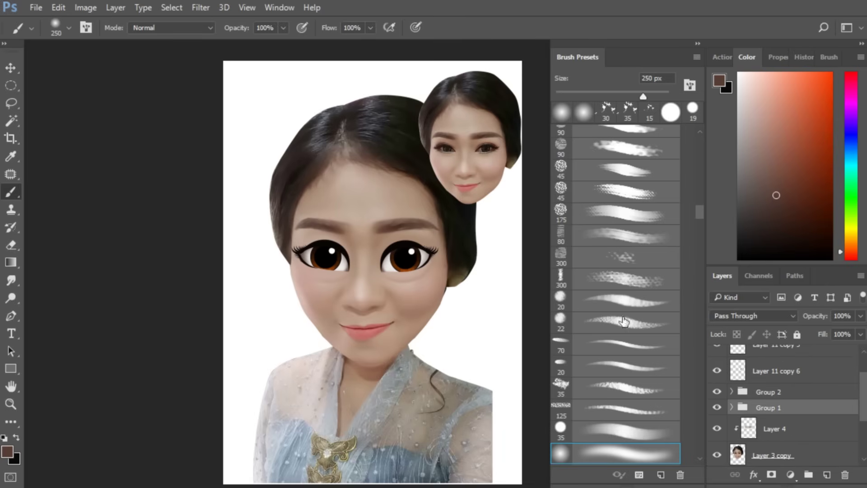
key("ctrl+plus")
mouse_move(443, 327)
left_mouse_down()
mouse_move(449, 296)
mouse_move(451, 339)
left_mouse_up()
key("ctrl+plus")
left_click(822, 394)
left_click(827, 475)
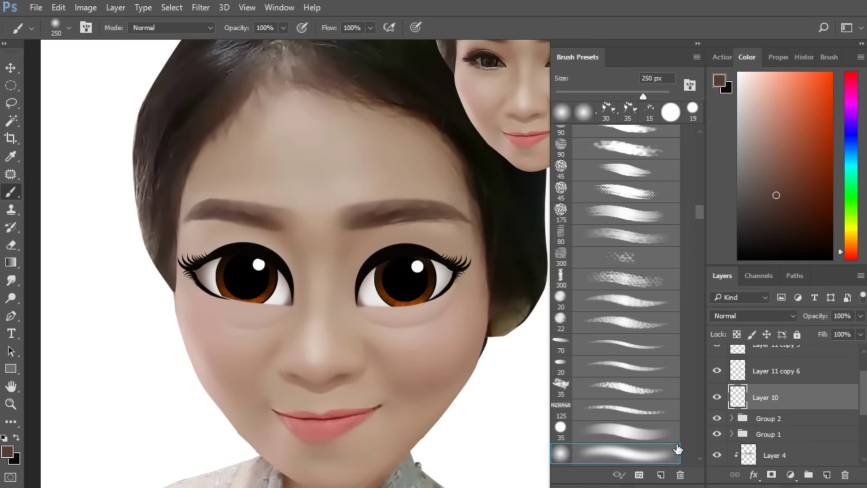
left_click_drag(451, 291, 394, 266)
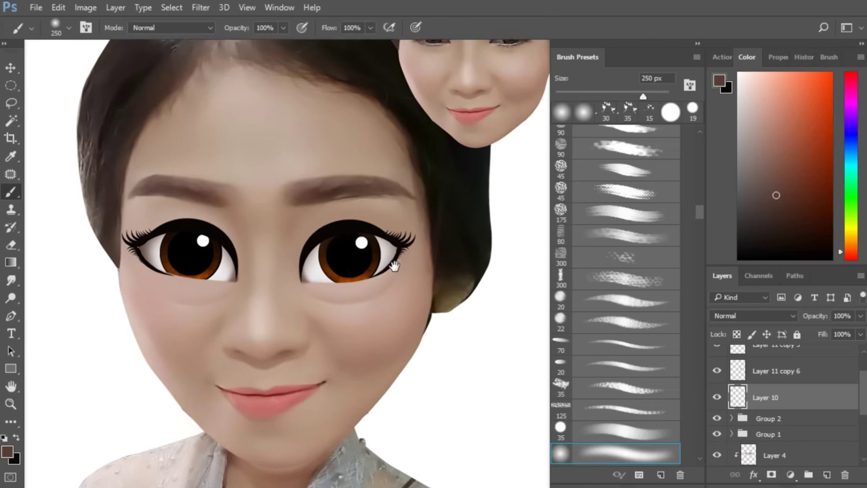
Step: Reshape the lower lip on Layer 3 copy with the Liquify filter, using a 400 px brush
key("v")
left_click(438, 362)
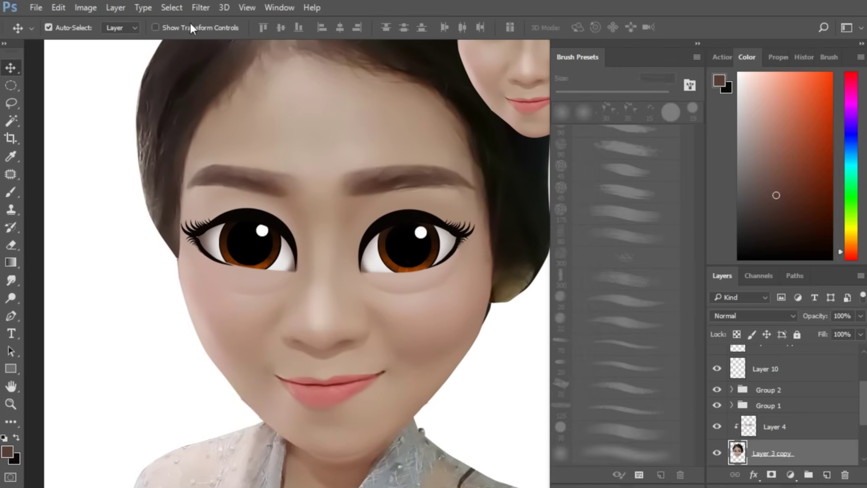
left_click(201, 8)
left_click(219, 99)
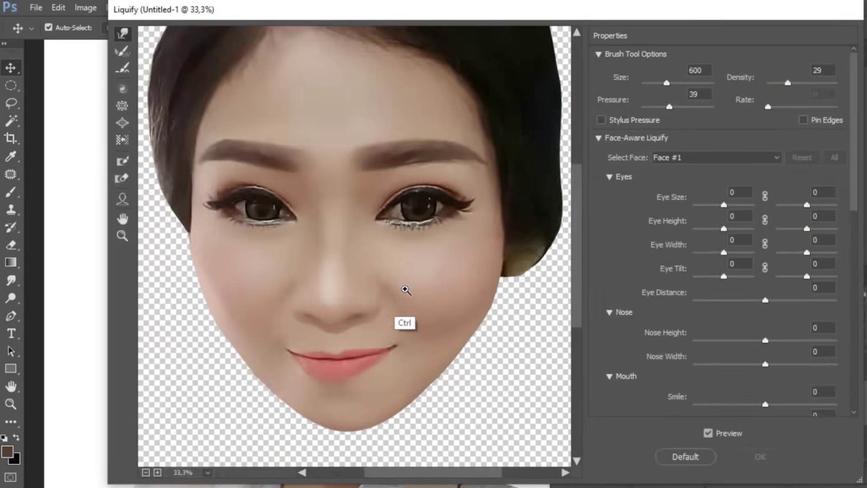
key("ctrl+plus")
mouse_move(351, 392)
left_mouse_down()
mouse_move(345, 319)
mouse_move(360, 286)
left_mouse_up()
key("bracketleft")
key("bracketleft")
key("bracketleft")
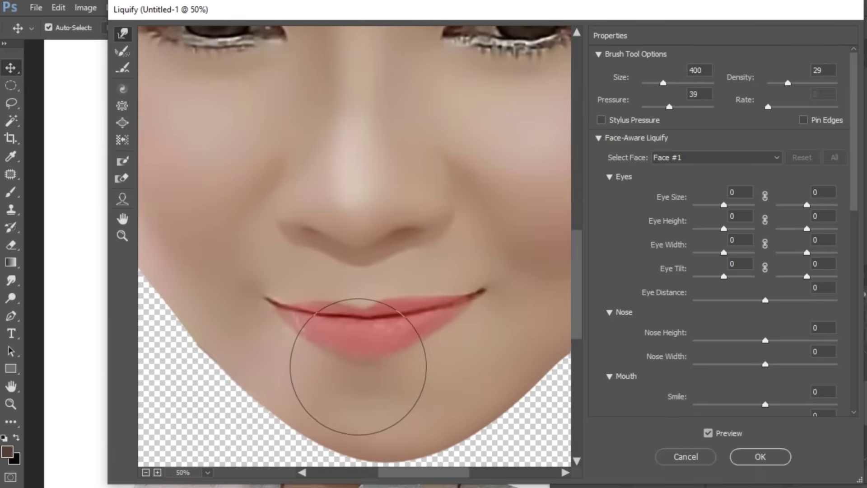
key("bracketright")
key("ctrl+minus")
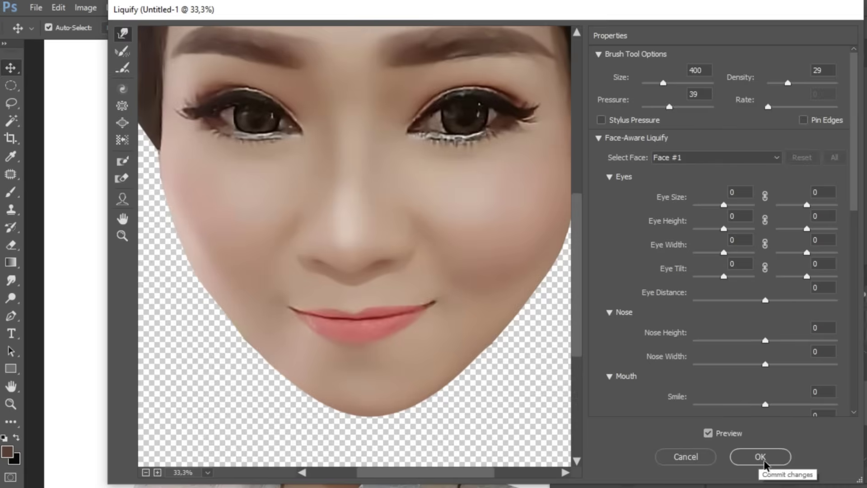
left_click(760, 457)
key("ctrl+minus")
key("ctrl+minus")
left_click_drag(383, 324, 402, 340)
key("ctrl+plus")
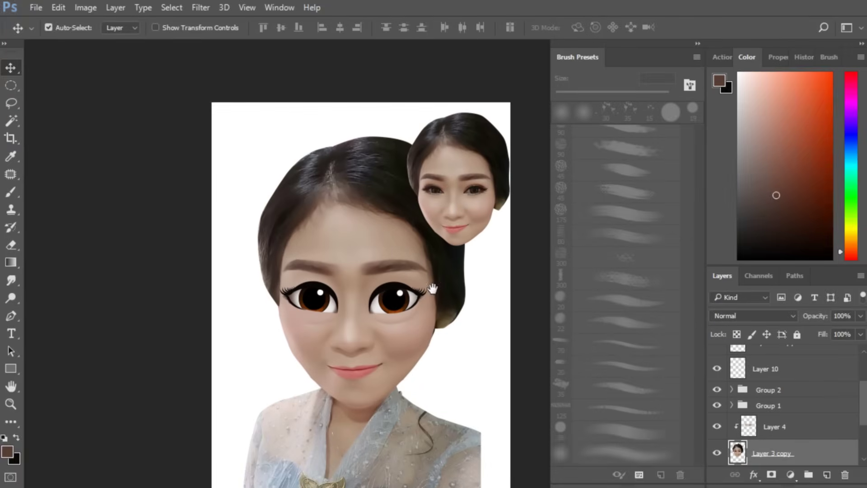
Step: Move Layer 11 copy 5, Layer 11 copy 6 and Layer 10 into Group 2
scroll(757, 412, "up", 3)
left_click(777, 388)
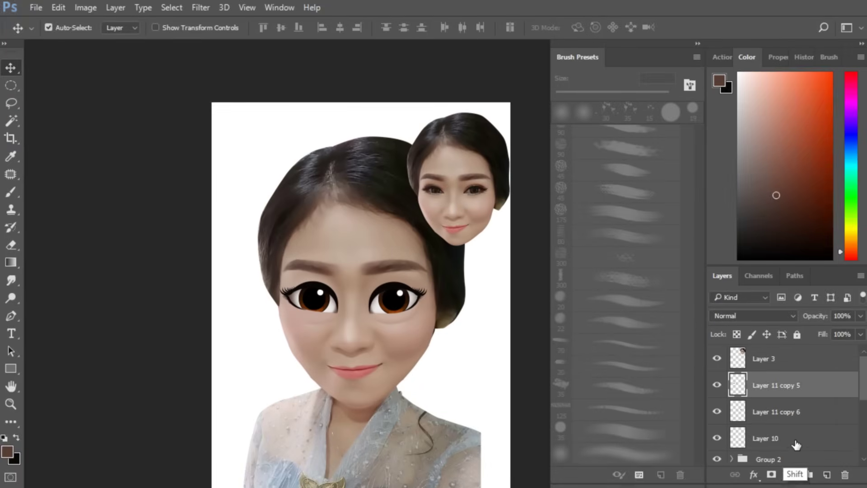
left_click(780, 446, "shift")
left_click_drag(786, 454, 768, 457)
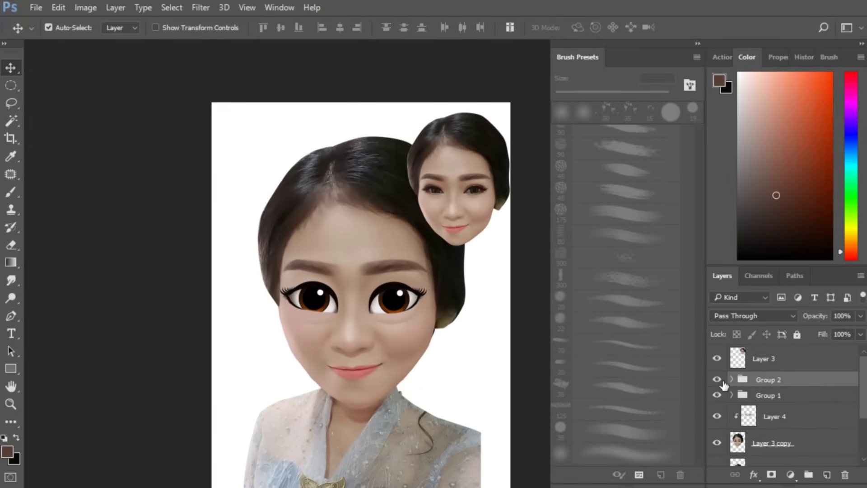
Step: Hide Layer 3, the small reference portrait
key("ctrl+plus")
left_click_drag(413, 324, 405, 326)
left_click(737, 363)
left_click(717, 358)
key("ctrl+minus")
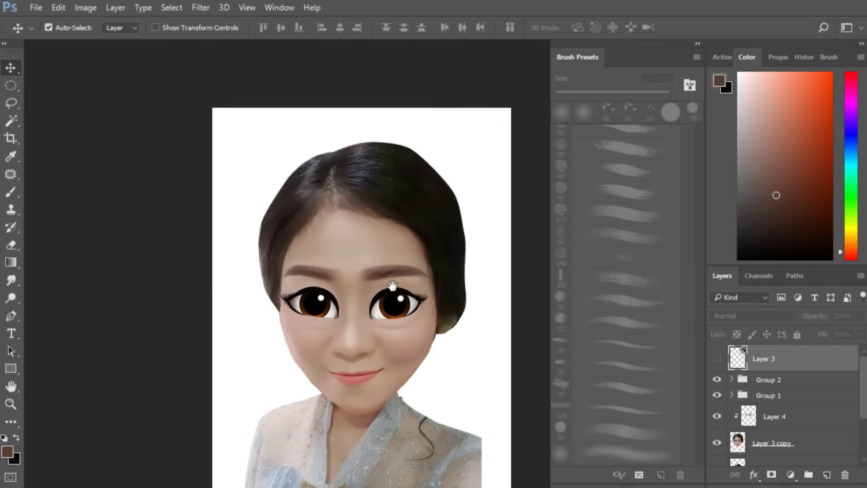
left_click_drag(462, 389, 456, 319)
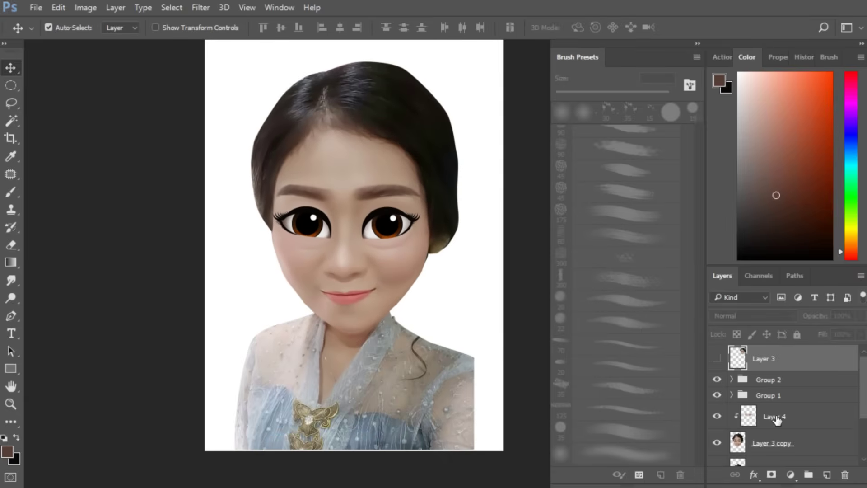
Step: Add a new clipped layer above Layer 4 and choose the 59 px textured brush preset for the hair
left_click(776, 419)
left_click(828, 475)
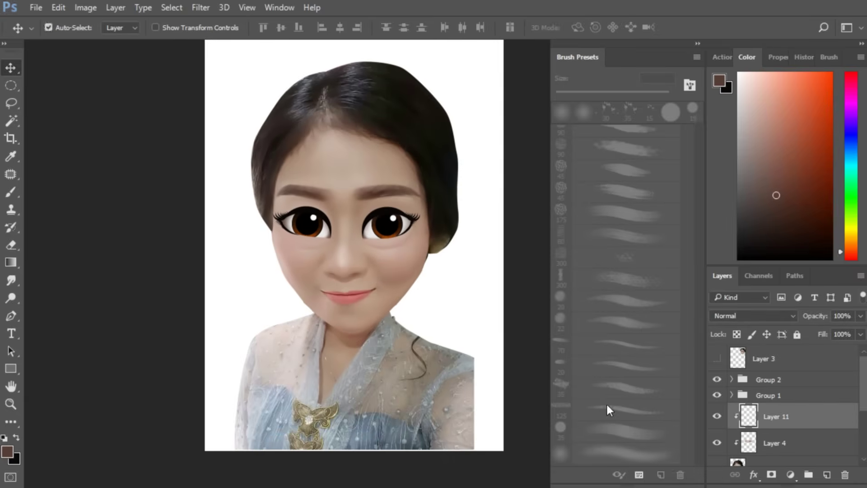
key("b")
left_click_drag(702, 211, 702, 225)
left_click(622, 216)
Step: Paint over the hair on both sides of the parting in black with the brush at 250 px
left_click_drag(352, 201, 369, 253)
key("bracketright")
key("bracketright")
key("bracketright")
key("bracketright")
key("bracketright")
key("bracketright")
key("bracketright")
key("bracketright")
key("bracketright")
key("bracketright")
key("bracketright")
key("d")
key("ctrl+plus")
mouse_move(375, 177)
left_mouse_down()
mouse_move(330, 195)
mouse_move(318, 241)
left_mouse_up()
mouse_move(334, 188)
left_mouse_down()
mouse_move(426, 227)
mouse_move(410, 226)
mouse_move(410, 208)
mouse_move(356, 162)
mouse_move(359, 153)
mouse_move(404, 140)
mouse_move(412, 210)
left_mouse_up()
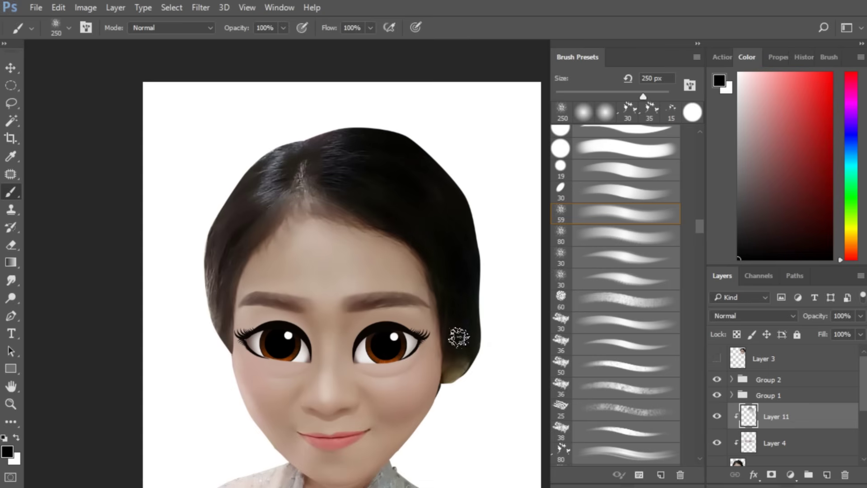
left_click_drag(459, 337, 463, 360)
mouse_move(332, 152)
left_mouse_down()
mouse_move(391, 155)
mouse_move(325, 176)
mouse_move(420, 144)
mouse_move(292, 156)
mouse_move(209, 261)
mouse_move(289, 195)
mouse_move(272, 200)
mouse_move(224, 278)
mouse_move(244, 243)
mouse_move(233, 238)
mouse_move(206, 335)
mouse_move(305, 182)
mouse_move(333, 195)
left_mouse_up()
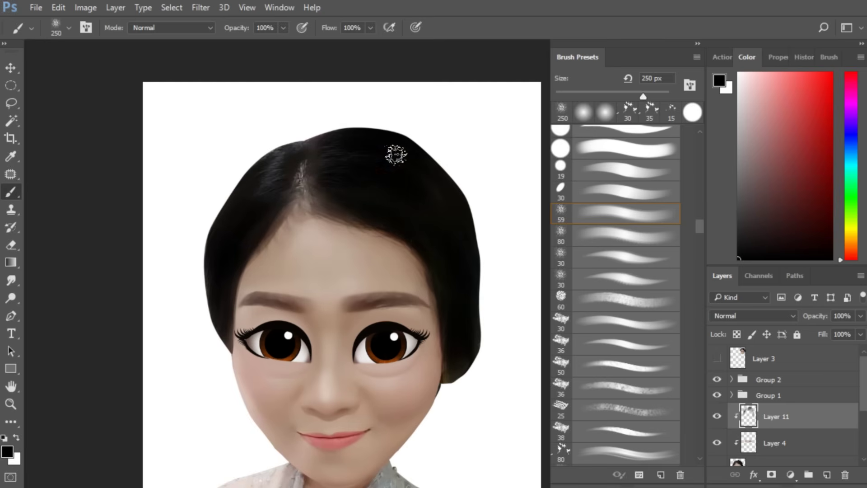
mouse_move(273, 172)
left_mouse_down()
mouse_move(215, 225)
mouse_move(266, 189)
mouse_move(222, 339)
left_mouse_up()
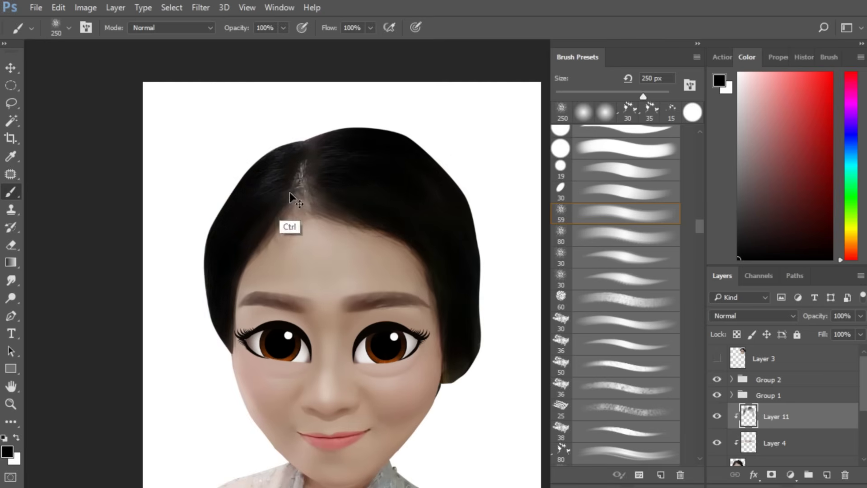
Step: Darken the hair around the parting and along the hairline with the black brush at 175 px
key("ctrl+plus")
left_click_drag(290, 194, 330, 231)
key("bracketleft")
key("bracketleft")
mouse_move(319, 183)
left_mouse_down()
mouse_move(229, 312)
mouse_move(268, 266)
left_mouse_up()
mouse_move(368, 188)
left_mouse_down()
mouse_move(474, 232)
mouse_move(395, 187)
left_mouse_up()
left_click_drag(520, 190, 362, 161)
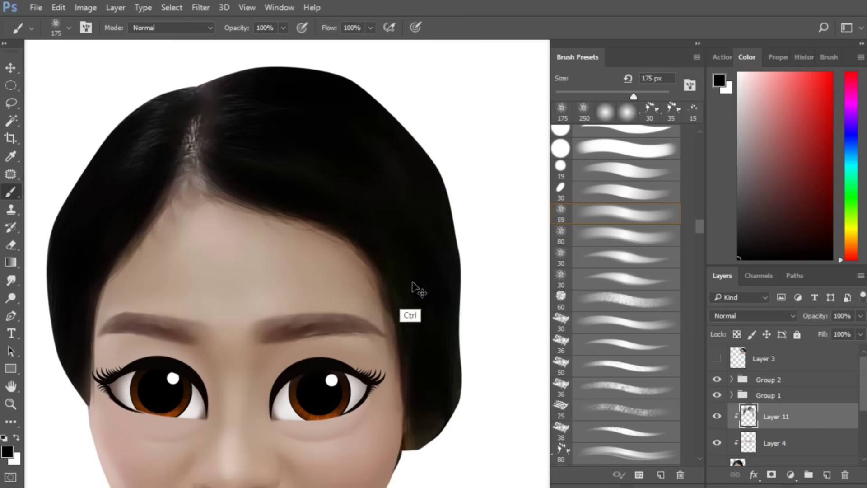
left_click(444, 283, "ctrl+alt")
left_click(444, 284, "ctrl+alt")
left_click(444, 284, "ctrl+alt")
left_click(428, 260, "ctrl")
left_click(429, 260, "ctrl")
left_click_drag(452, 310, 437, 320)
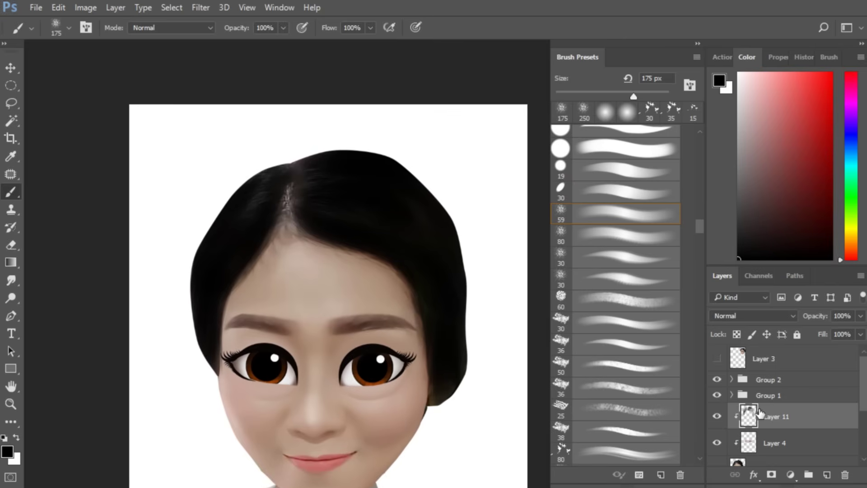
Step: Add a new layer above Layer 11 and paint soft black strands over the top outer edge of the hair, right of the parting
left_click(827, 475)
key("ctrl+plus")
key("ctrl+plus")
left_click_drag(335, 193, 399, 273)
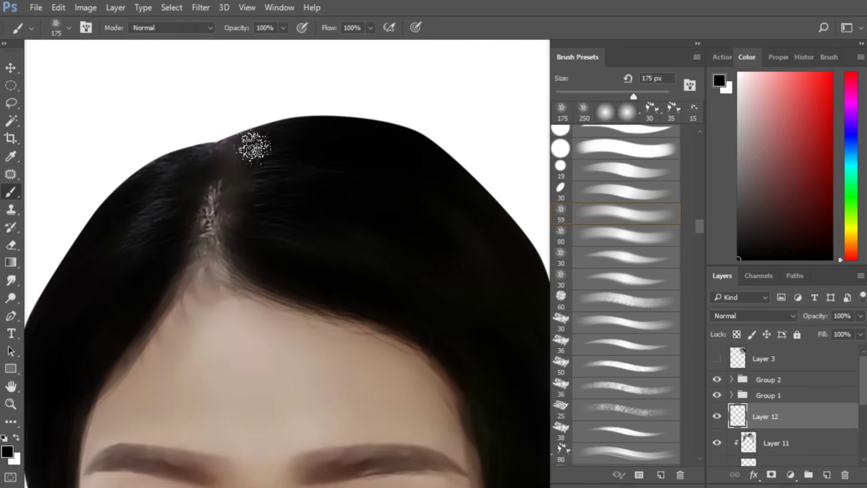
key("bracketleft")
key("bracketleft")
mouse_move(249, 133)
left_mouse_down()
mouse_move(382, 126)
mouse_move(357, 126)
left_mouse_up()
key("bracketright")
key("bracketright")
left_click_drag(255, 136, 403, 130)
left_click_drag(280, 129, 417, 136)
mouse_move(354, 125)
left_mouse_down()
mouse_move(447, 152)
mouse_move(309, 139)
mouse_move(383, 159)
left_mouse_up()
Step: Paint black strands past the upper-right curve of the hair with the brush at 150 and 125 px
key("bracketleft")
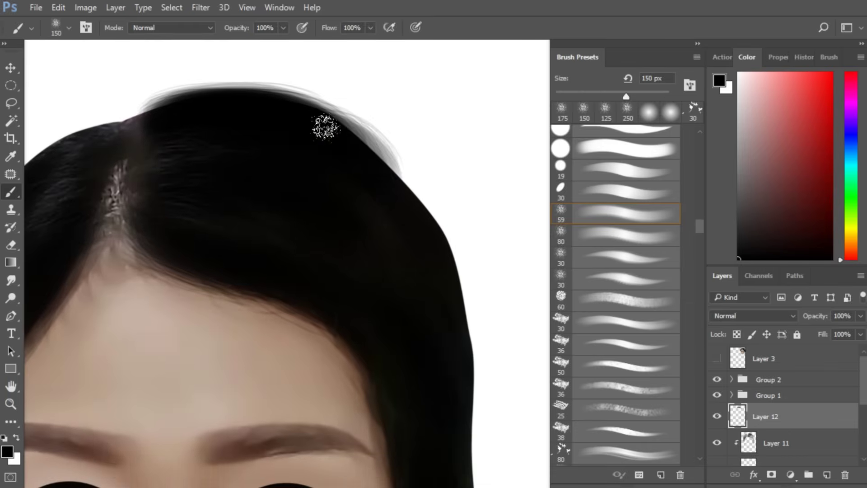
left_click_drag(326, 127, 401, 195)
mouse_move(368, 147)
left_mouse_down()
mouse_move(400, 194)
mouse_move(389, 168)
left_mouse_up()
left_click_drag(341, 126, 389, 186)
mouse_move(292, 136)
left_mouse_down()
mouse_move(372, 166)
mouse_move(420, 245)
left_mouse_up()
key("bracketleft")
mouse_move(402, 181)
left_mouse_down()
mouse_move(423, 230)
mouse_move(393, 179)
mouse_move(405, 194)
left_mouse_up()
key("bracketleft")
key("bracketright")
left_click_drag(348, 138, 408, 201)
Step: Soften the outer hair edge down the right side of the head with overlapping black strokes at 125 px
left_click_drag(359, 149, 427, 280)
left_click_drag(426, 206, 430, 293)
mouse_move(427, 225)
left_mouse_down()
mouse_move(428, 291)
mouse_move(418, 247)
left_mouse_up()
left_click_drag(418, 202, 427, 314)
left_click_drag(425, 235, 427, 339)
left_click_drag(427, 256, 423, 355)
left_click_drag(423, 316, 417, 268)
left_click_drag(424, 268, 422, 363)
left_click_drag(422, 299, 417, 378)
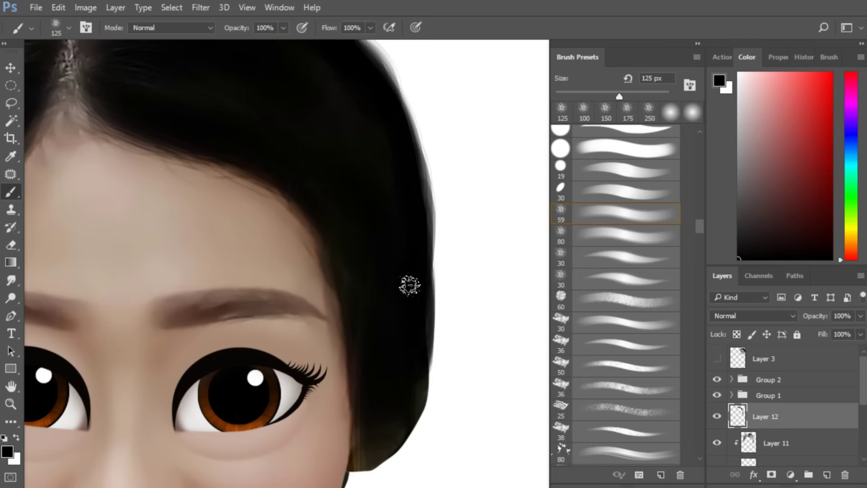
left_click_drag(417, 236, 424, 326)
left_click_drag(400, 413, 392, 331)
left_click_drag(422, 263, 420, 347)
left_click_drag(425, 256, 403, 364)
left_click_drag(427, 217, 425, 290)
Step: Paint soft black strands along the upper-left outer edge of the hair at 125 px
left_click_drag(447, 169, 408, 196)
mouse_move(332, 172)
left_mouse_down()
mouse_move(427, 246)
mouse_move(460, 246)
left_mouse_up()
mouse_move(392, 163)
left_mouse_down()
mouse_move(407, 251)
mouse_move(384, 257)
mouse_move(416, 213)
left_mouse_up()
mouse_move(365, 249)
left_mouse_down()
mouse_move(299, 267)
mouse_move(305, 279)
left_mouse_up()
mouse_move(353, 240)
left_mouse_down()
mouse_move(297, 284)
mouse_move(297, 264)
mouse_move(275, 274)
left_mouse_up()
left_click_drag(302, 249, 273, 277)
mouse_move(336, 237)
left_mouse_down()
mouse_move(272, 277)
mouse_move(327, 240)
left_mouse_up()
left_click_drag(314, 225, 290, 262)
left_click_drag(317, 219, 279, 275)
left_click_drag(291, 242, 270, 291)
mouse_move(280, 262)
left_mouse_down()
mouse_move(265, 299)
mouse_move(319, 252)
left_mouse_up()
left_click_drag(346, 172, 278, 281)
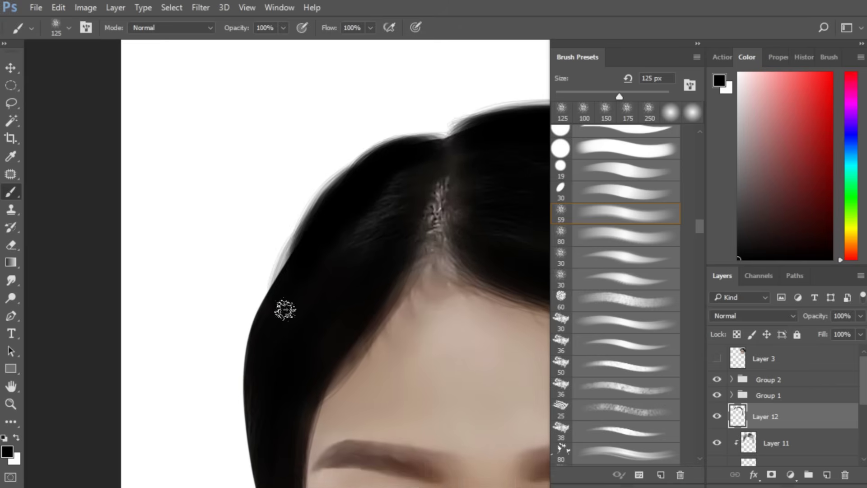
Step: Extend the black strands down the left outer edge of the hair to its tip beside the eye
left_click_drag(287, 251, 272, 294)
left_click_drag(317, 261, 336, 230)
left_click_drag(304, 229, 281, 325)
left_click_drag(305, 277, 314, 228)
left_click_drag(299, 244, 284, 347)
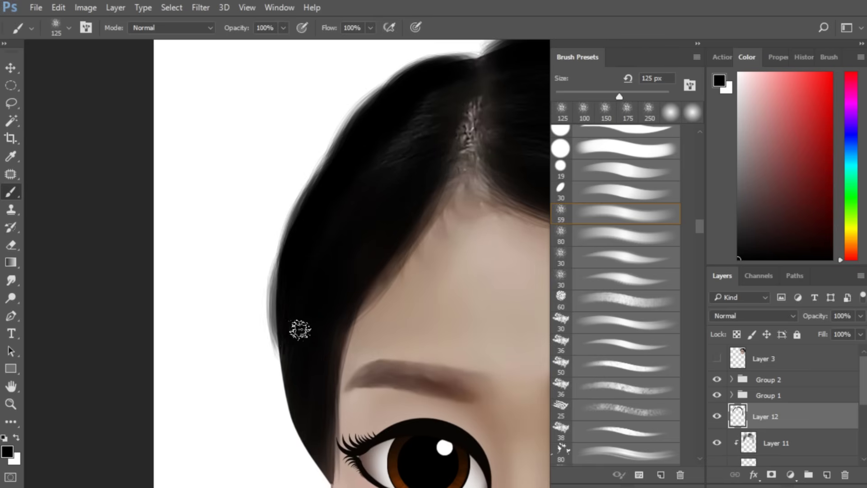
mouse_move(283, 274)
left_mouse_down()
mouse_move(287, 353)
mouse_move(320, 218)
left_mouse_up()
left_click_drag(312, 235, 318, 338)
left_click_drag(305, 267, 319, 348)
left_click_drag(310, 253, 324, 360)
left_click_drag(306, 290, 325, 367)
left_click_drag(309, 293, 327, 365)
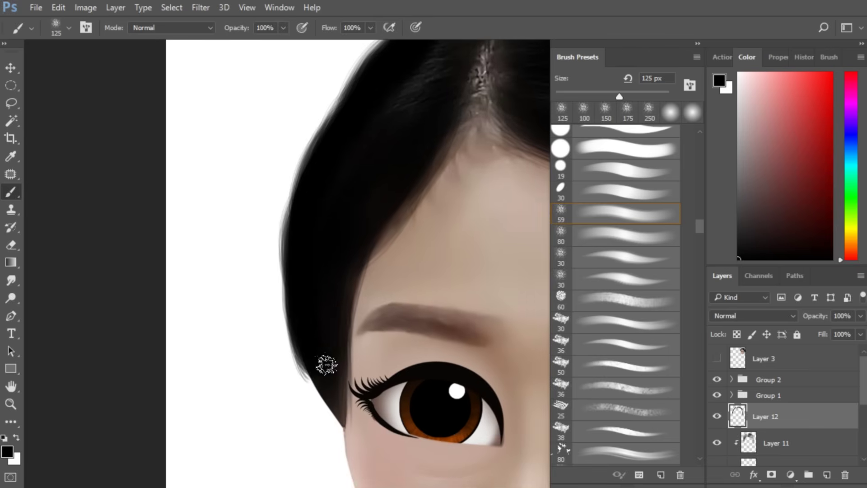
left_click_drag(303, 205, 319, 300)
scroll(359, 209, "down", 4)
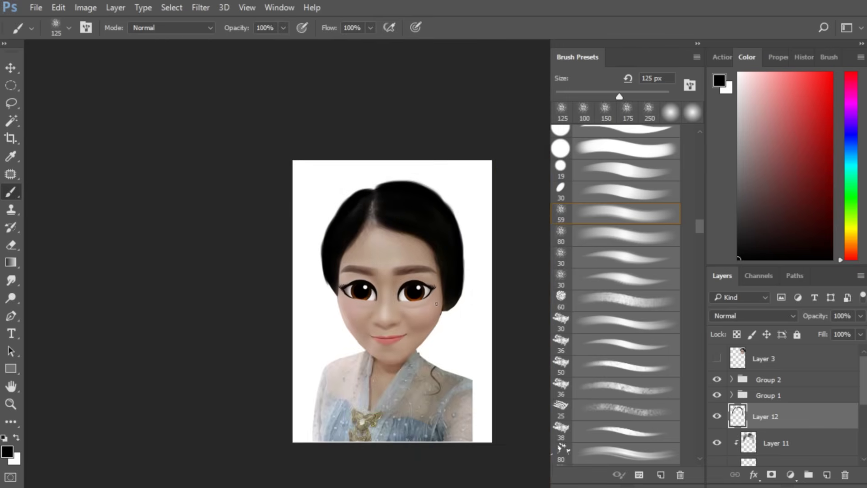
Step: Darken the hair on both sides of the parting in black with the brush at 150 px, narrowing the exposed scalp
scroll(360, 232, "up", 4)
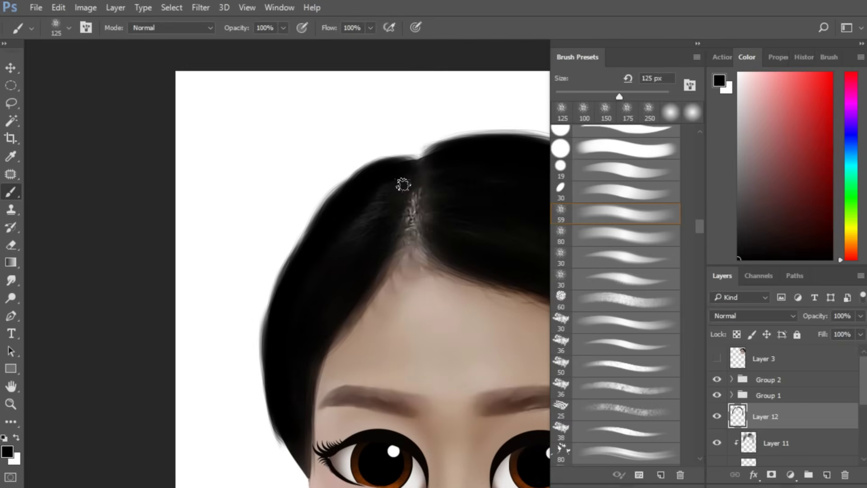
key("bracketleft")
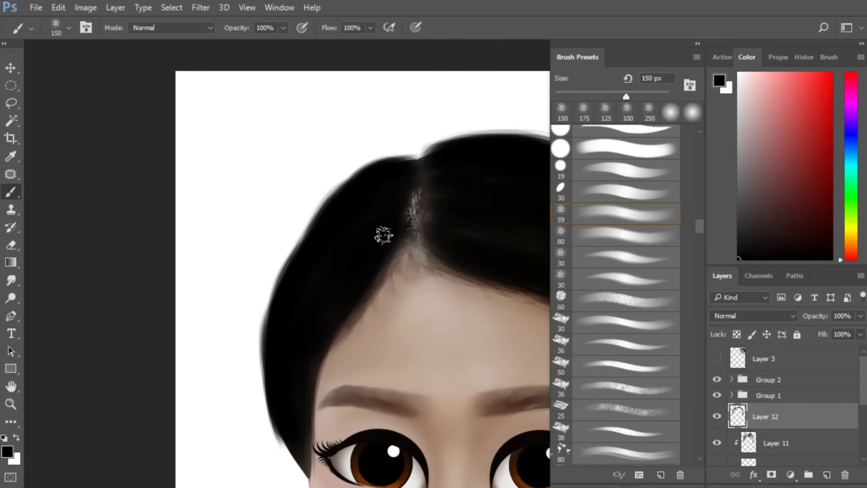
left_click_drag(443, 197, 386, 207)
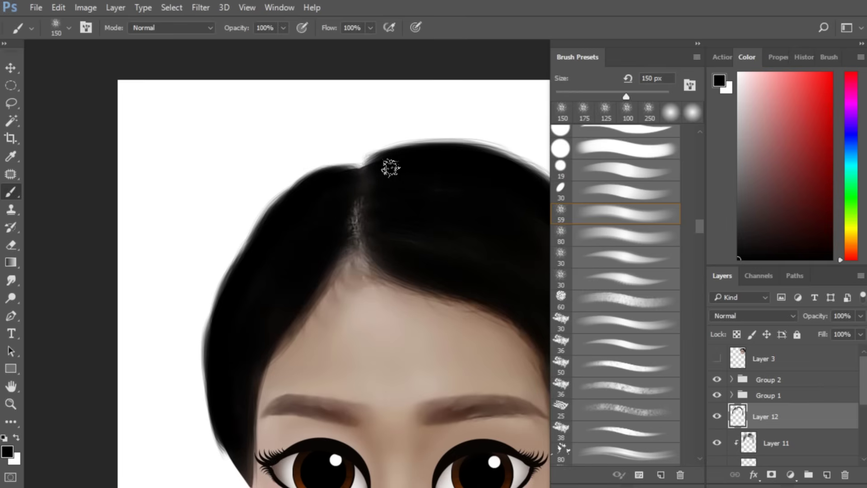
mouse_move(344, 251)
left_mouse_down()
mouse_move(300, 213)
mouse_move(353, 211)
left_mouse_up()
key("bracketright")
mouse_move(272, 248)
left_mouse_down()
mouse_move(265, 232)
mouse_move(289, 171)
left_mouse_up()
key("ctrl+minus")
key("ctrl+minus")
key("ctrl+minus")
key("ctrl+plus")
Step: Add a new layer above Layer 12 and paint a dark grey sheen on both sides of the parting at 175 px
left_click(827, 474)
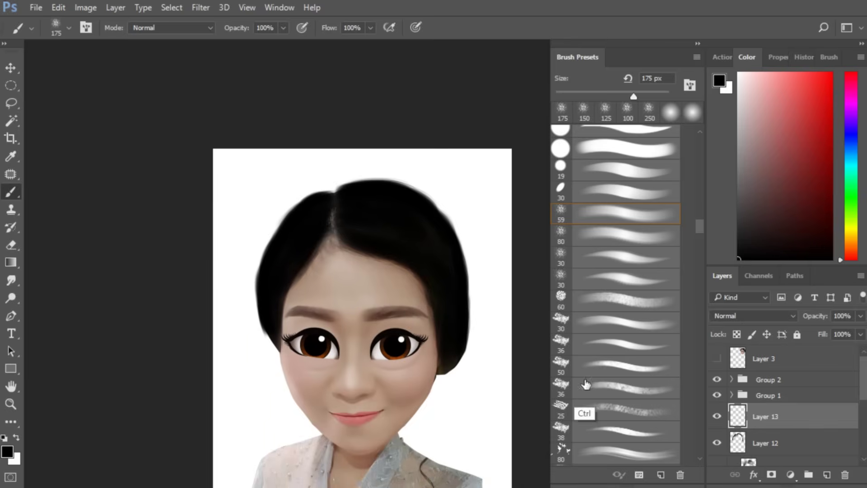
key("ctrl+plus")
key("ctrl+plus")
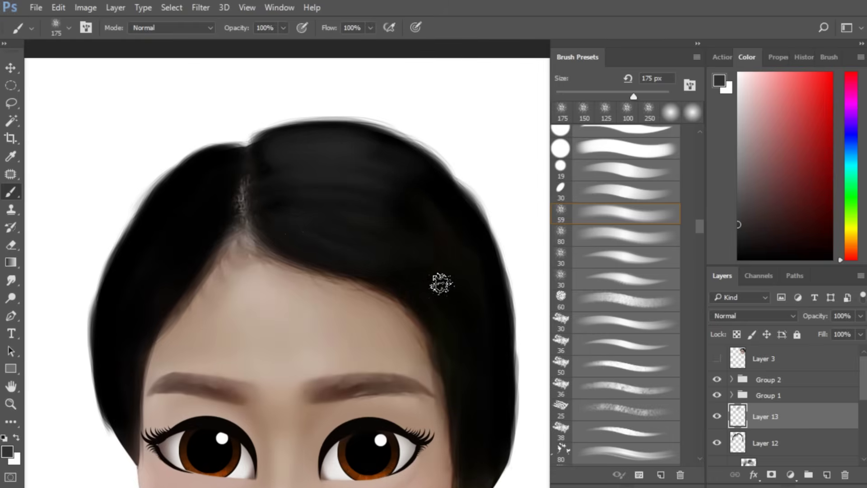
left_click_drag(219, 218, 322, 209)
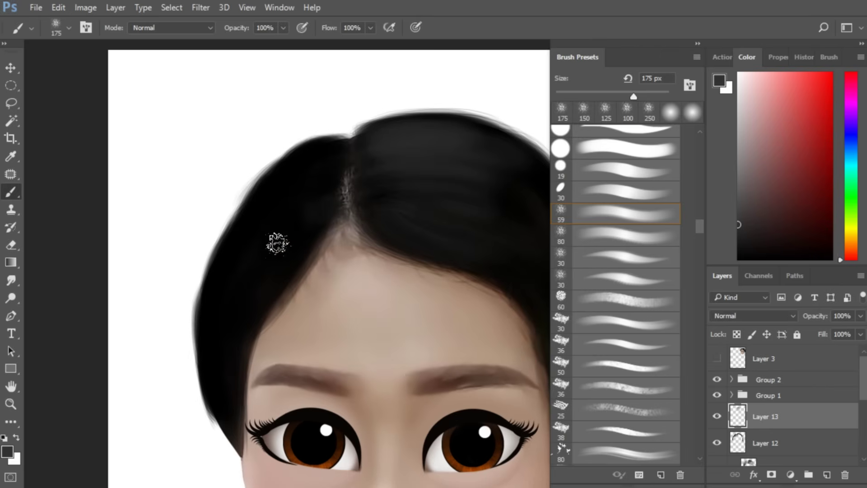
mouse_move(277, 244)
left_mouse_down()
mouse_move(332, 162)
mouse_move(277, 166)
left_mouse_up()
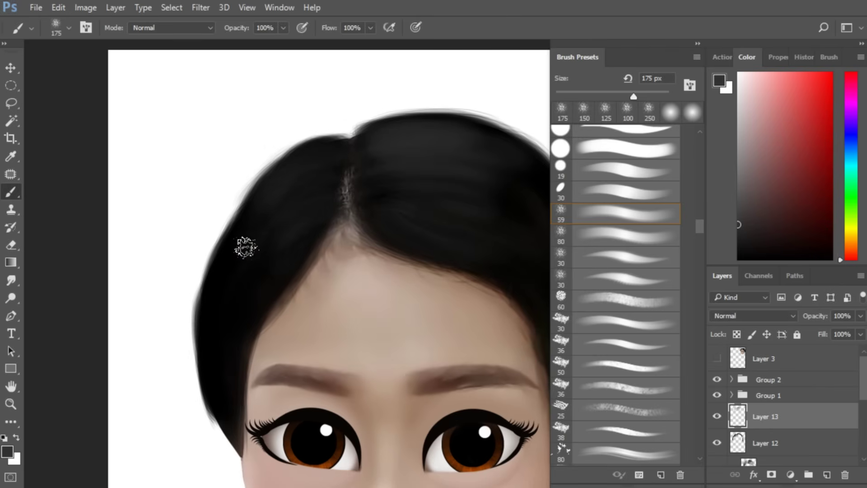
Step: Paint grey highlights down the right side of the hair, using a lighter grey at 90 px for the brighter streaks
key("bracketleft")
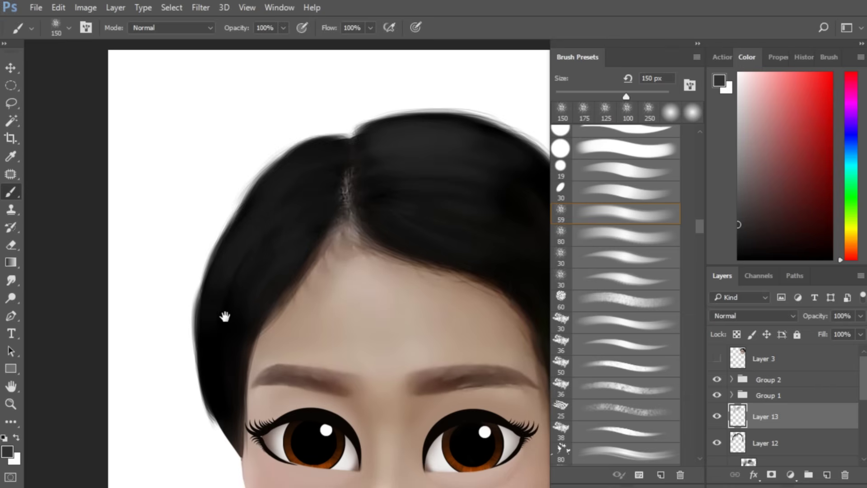
left_click_drag(225, 317, 461, 236)
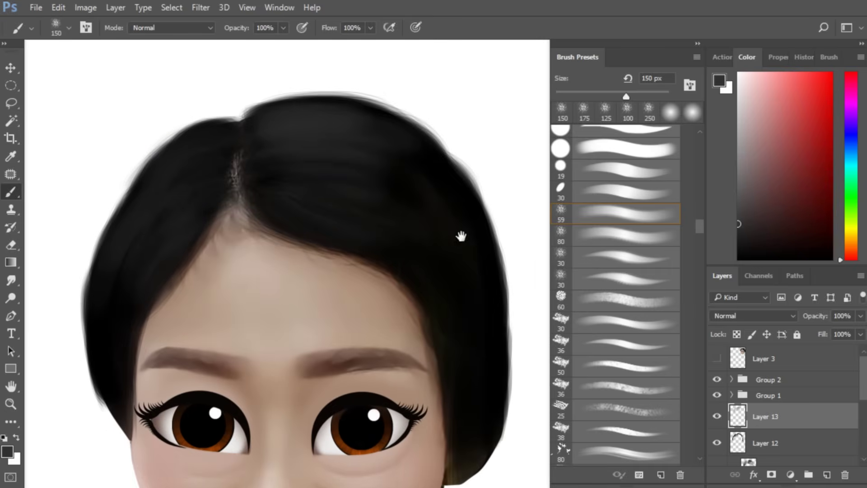
mouse_move(435, 194)
left_mouse_down()
mouse_move(489, 267)
mouse_move(489, 287)
left_mouse_up()
mouse_move(453, 230)
left_mouse_down()
mouse_move(471, 370)
mouse_move(444, 357)
mouse_move(413, 246)
mouse_move(426, 248)
left_mouse_up()
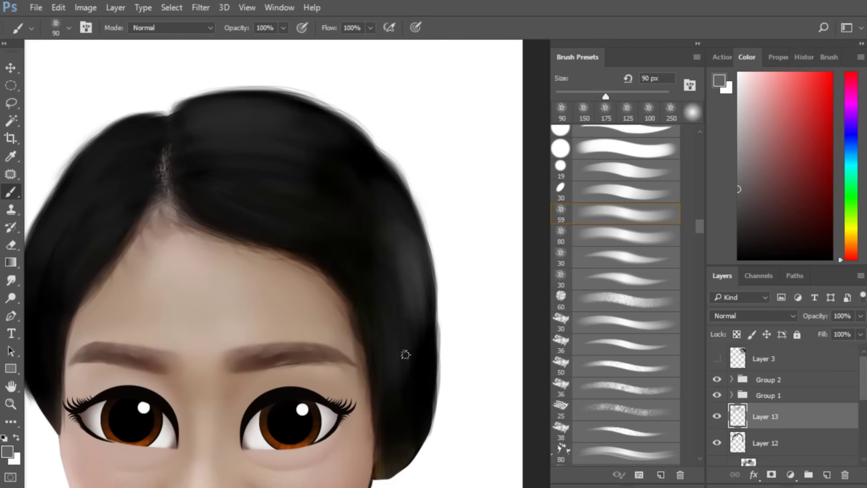
left_click_drag(379, 409, 365, 339)
left_click_drag(445, 266, 469, 256)
Step: Undo the last light grey highlight strokes on the hair
key("Delete")
key("ctrl+alt+z")
key("ctrl+alt+z")
key("ctrl+alt+z")
key("ctrl+alt+z")
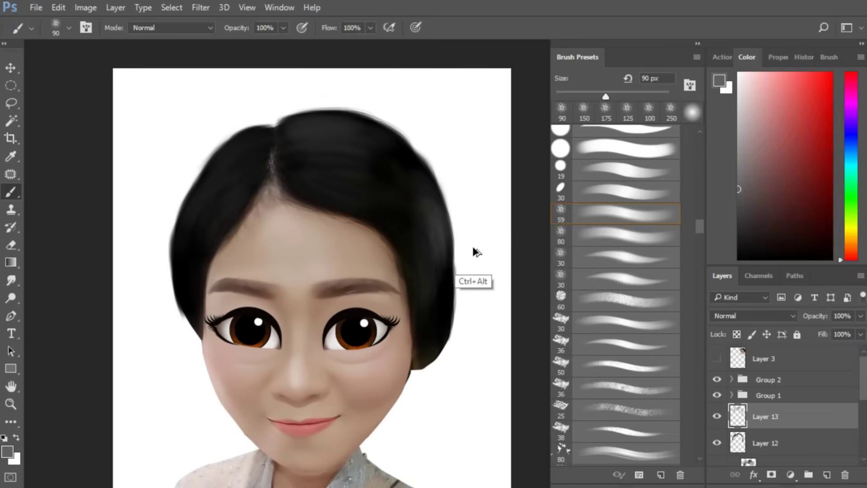
Step: Sample dark tones from the hair and blend them over the grey highlights with the brush at 150 px
left_click_drag(365, 174, 402, 238)
left_click(432, 259, "alt")
scroll(409, 192, "up", 2)
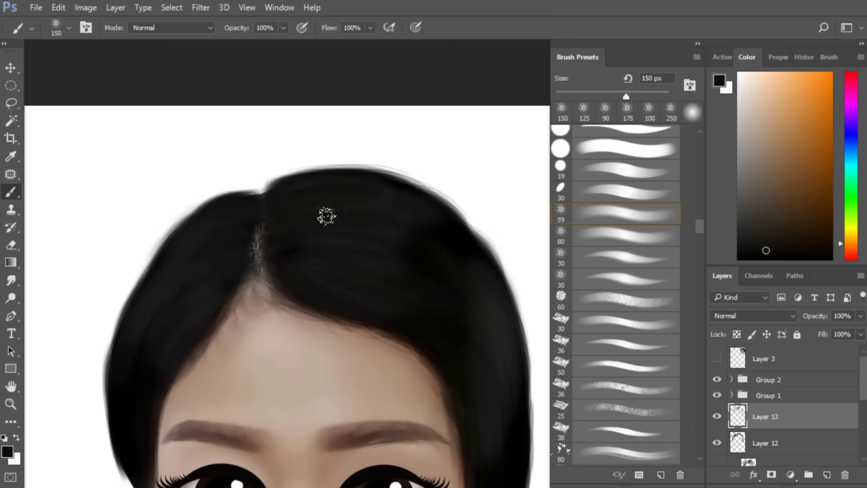
left_click(133, 389, "alt")
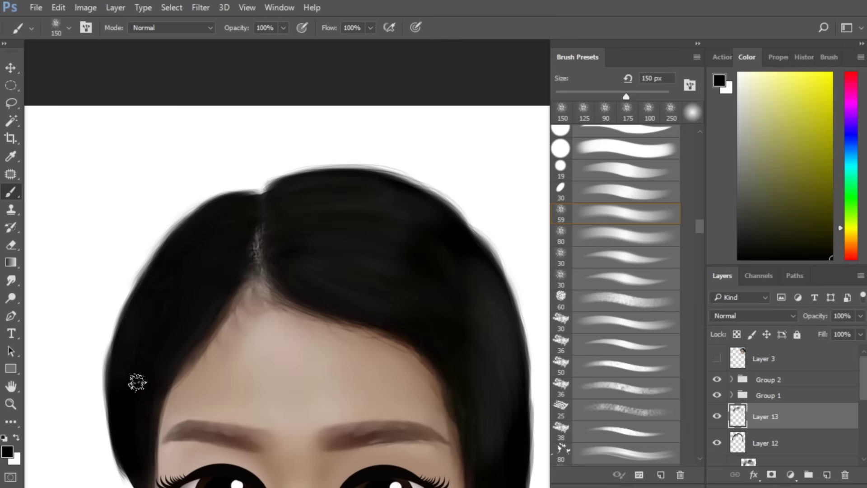
left_click_drag(334, 219, 276, 221)
left_click_drag(406, 270, 460, 271)
mouse_move(330, 244)
left_mouse_down()
mouse_move(375, 339)
mouse_move(421, 277)
mouse_move(416, 262)
left_mouse_up()
Step: Choose the 30 px textured brush preset and paint thin black loose strands at 40 px from the right hair tip to the shoulder
key("ctrl+minus")
left_click(636, 262)
key("ctrl+plus")
key("bracketleft")
left_click_drag(353, 416, 359, 387)
key("bracketright")
left_click_drag(421, 256, 414, 311)
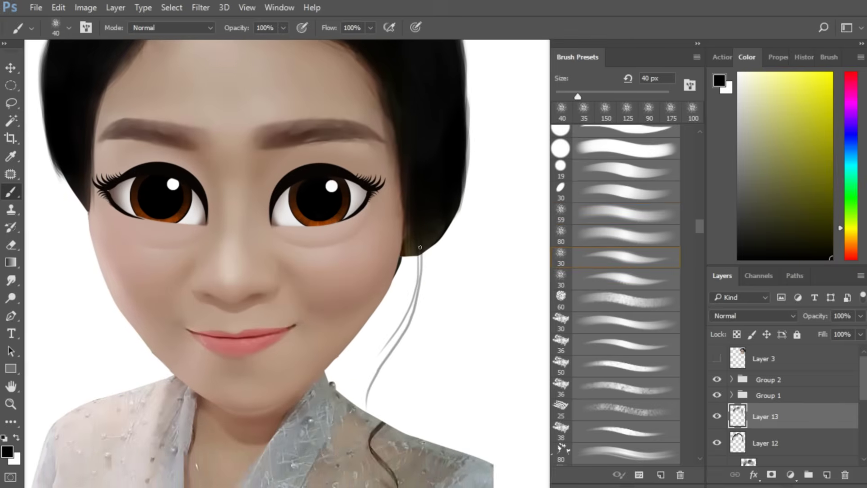
left_click_drag(420, 252, 367, 451)
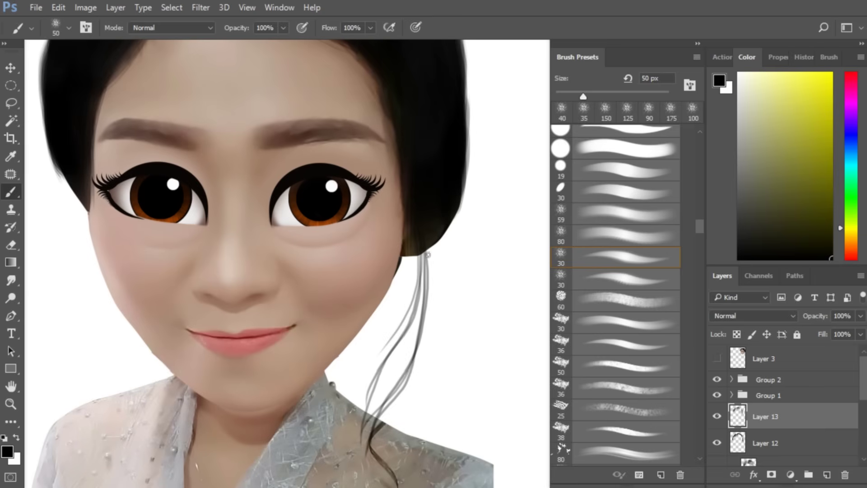
Step: Thicken the loose lock on the right side of the face with black strokes at 50 px
mouse_move(428, 255)
left_mouse_down()
mouse_move(384, 425)
mouse_move(393, 411)
left_mouse_up()
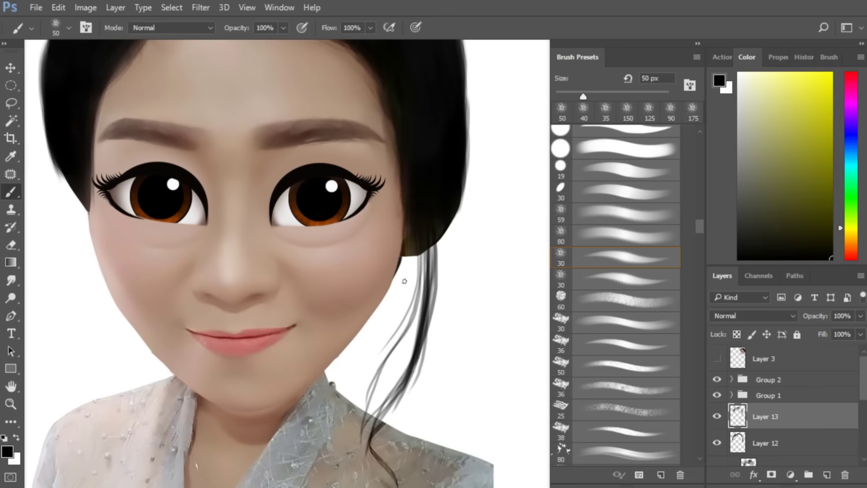
left_click_drag(428, 253, 373, 431)
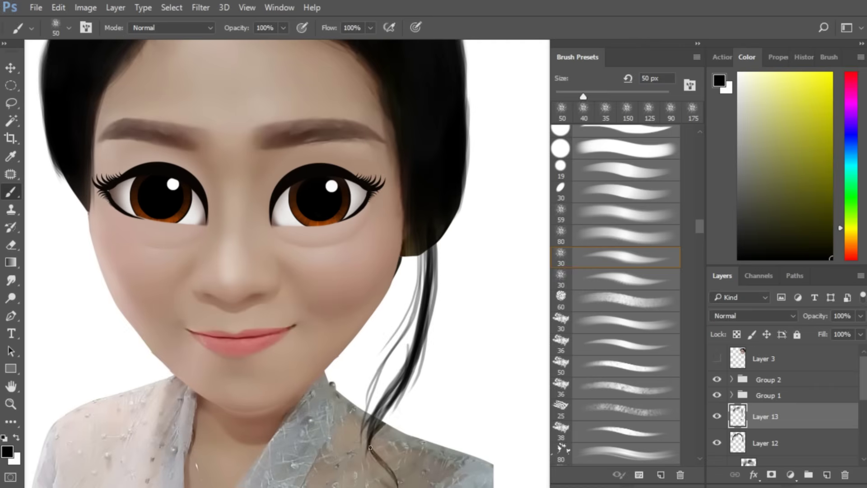
scroll(429, 271, "down", 5)
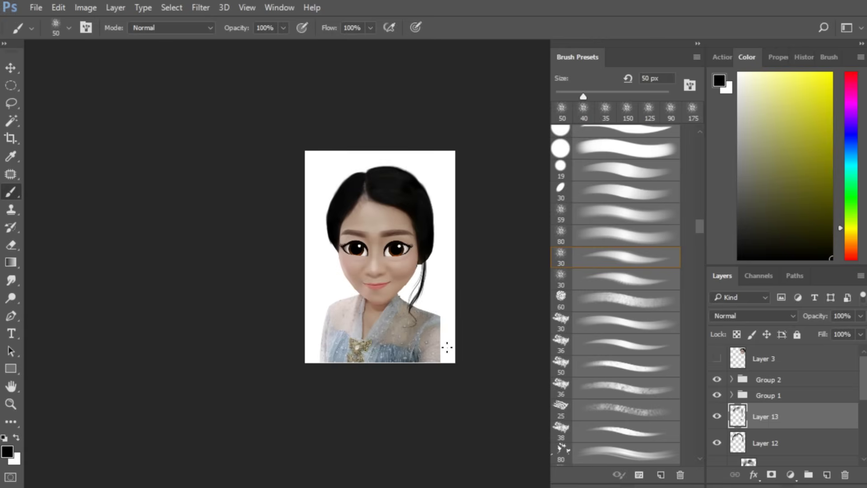
Step: Show Layer 1, the original photo, to examine the loose strands against it, and hide it again
left_click_drag(864, 383, 838, 434)
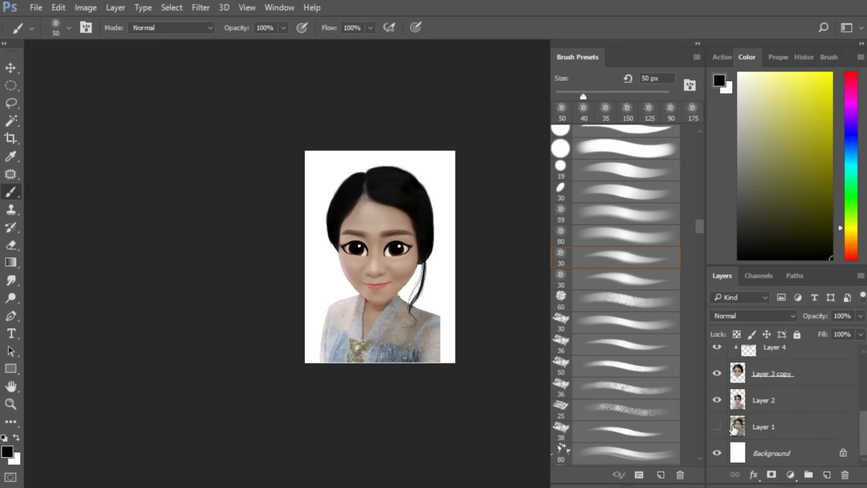
left_click(717, 426)
key("ctrl+plus")
key("ctrl+plus")
key("ctrl+plus")
key("ctrl+plus")
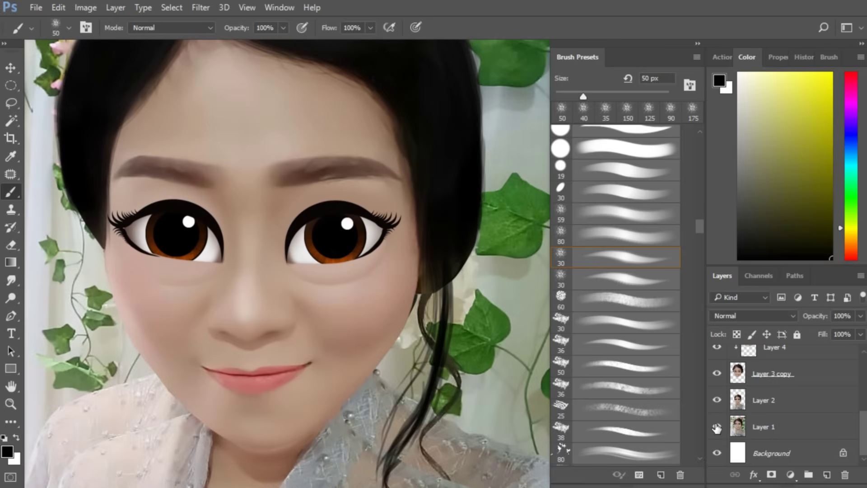
left_click(717, 426)
key("ctrl+minus")
key("ctrl+minus")
key("ctrl+minus")
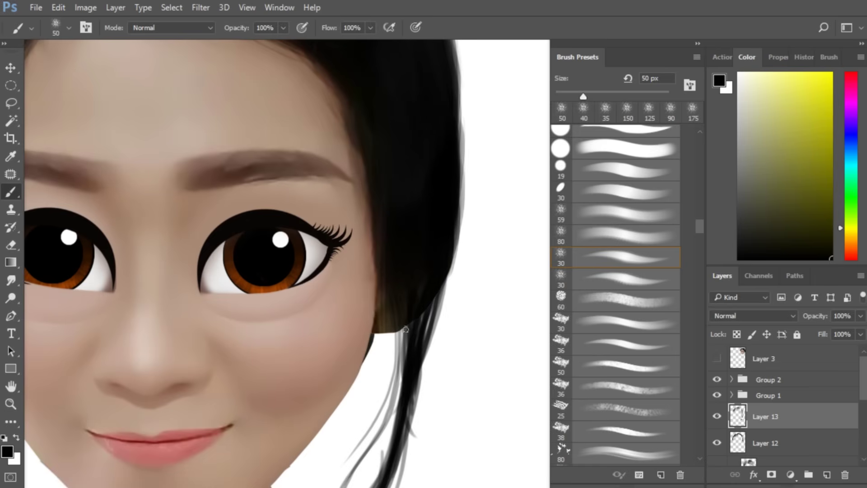
Step: Fill out the right loose lock along its length and blend its top into the hair with the 50 px black brush
scroll(450, 253, "down", 2)
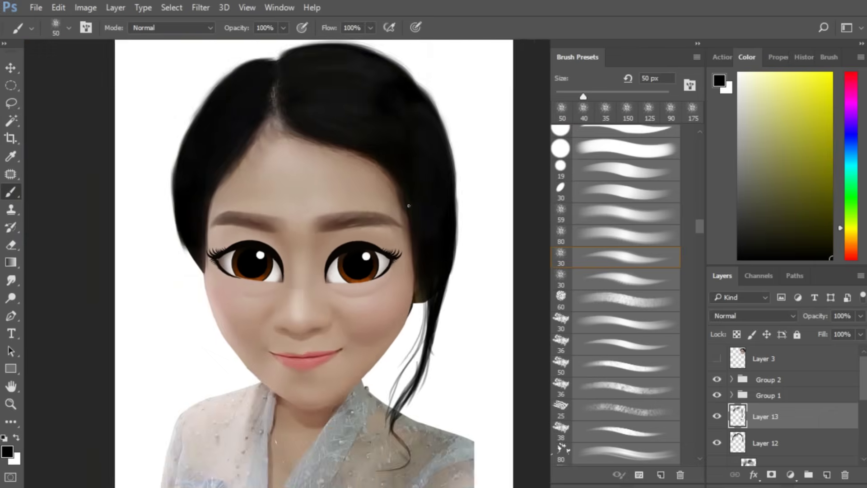
scroll(440, 291, "up", 2)
left_click_drag(431, 267, 442, 196)
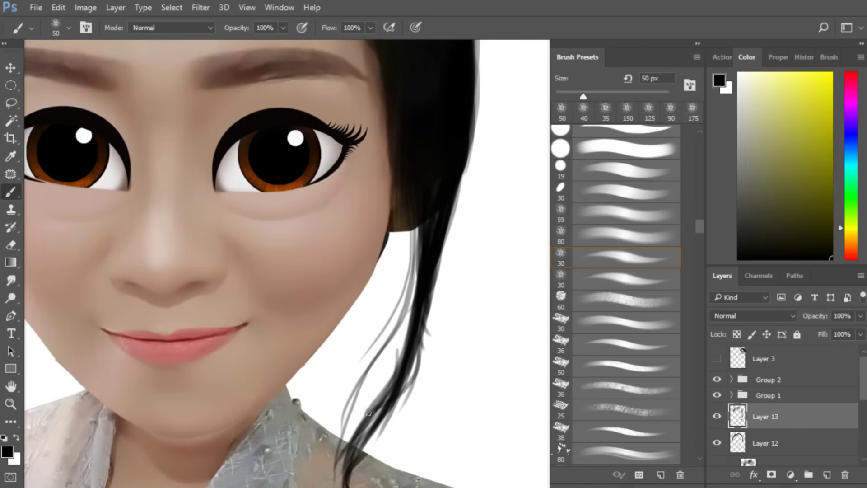
left_click_drag(368, 412, 357, 358)
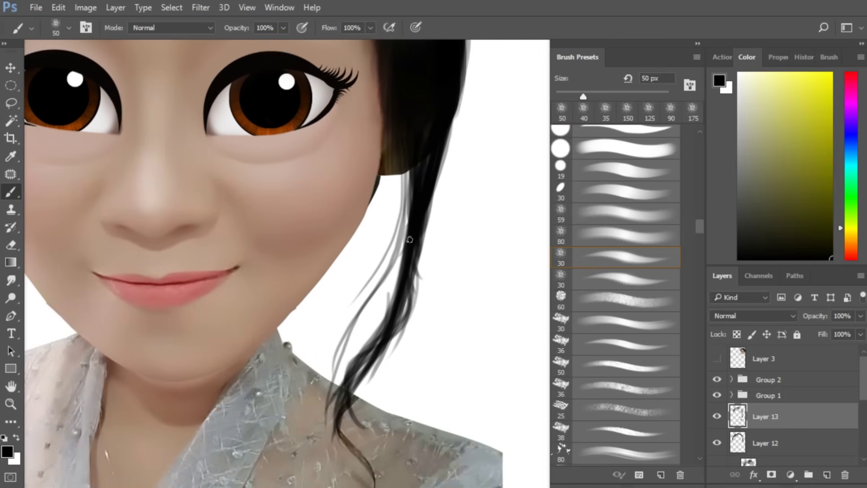
left_click_drag(410, 239, 379, 346)
scroll(401, 277, "down", 3)
left_click_drag(349, 321, 383, 257)
scroll(393, 274, "down", 2)
Step: Make Layer 12 active and paint thin loose strands hanging from the hair tip on the left side of the face
key("v")
scroll(370, 226, "up", 3)
mouse_move(345, 289)
left_mouse_down()
mouse_move(261, 250)
mouse_move(300, 285)
left_mouse_up()
left_click_drag(318, 232, 306, 231)
key("ctrl+z")
key("b")
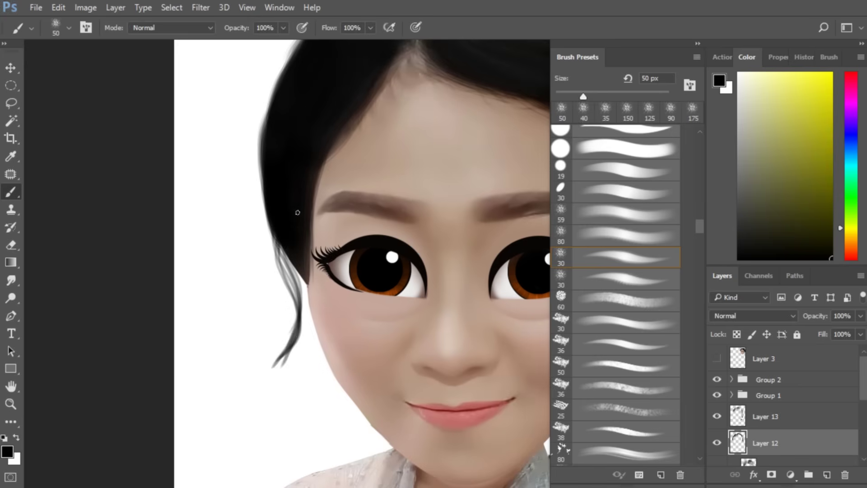
Step: Thicken the left loose lock with overlapping black strokes from the hair edge down past the eye at 50 px
key("ctrl+minus")
key("ctrl+minus")
key("ctrl+minus")
key("ctrl+plus")
key("ctrl+plus")
key("ctrl+plus")
key("ctrl+plus")
key("ctrl+plus")
left_click_drag(226, 262, 293, 326)
mouse_move(230, 315)
left_mouse_down()
mouse_move(256, 374)
mouse_move(260, 418)
left_mouse_up()
mouse_move(218, 302)
left_mouse_down()
mouse_move(259, 434)
mouse_move(260, 418)
mouse_move(262, 457)
left_mouse_up()
mouse_move(226, 321)
left_mouse_down()
mouse_move(264, 429)
mouse_move(255, 441)
left_mouse_up()
mouse_move(254, 350)
left_mouse_down()
mouse_move(243, 277)
mouse_move(247, 365)
left_mouse_up()
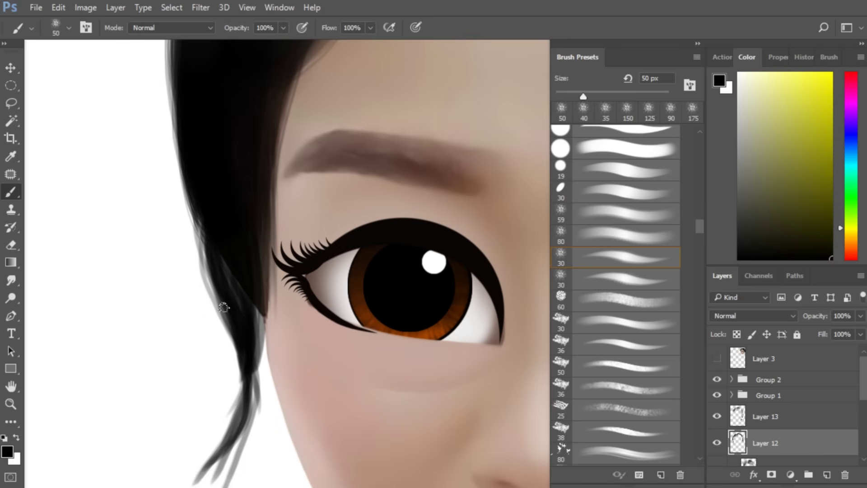
Step: Fill the gap between the left hair edge and the loose lock, and add fine strands at the lock's lower end
left_click_drag(223, 246, 241, 296)
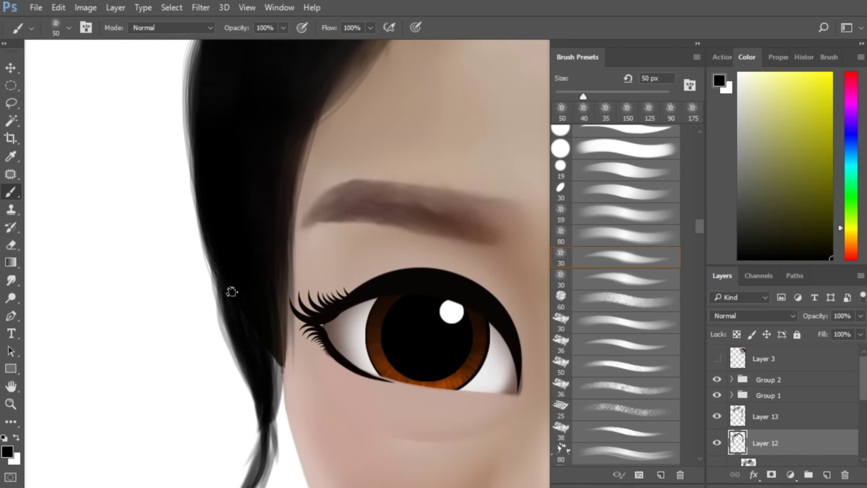
left_click_drag(257, 450, 246, 339)
left_click_drag(246, 271, 201, 420)
left_click_drag(247, 282, 215, 473)
key("ctrl+minus")
key("ctrl+minus")
key("ctrl+minus")
key("ctrl+plus")
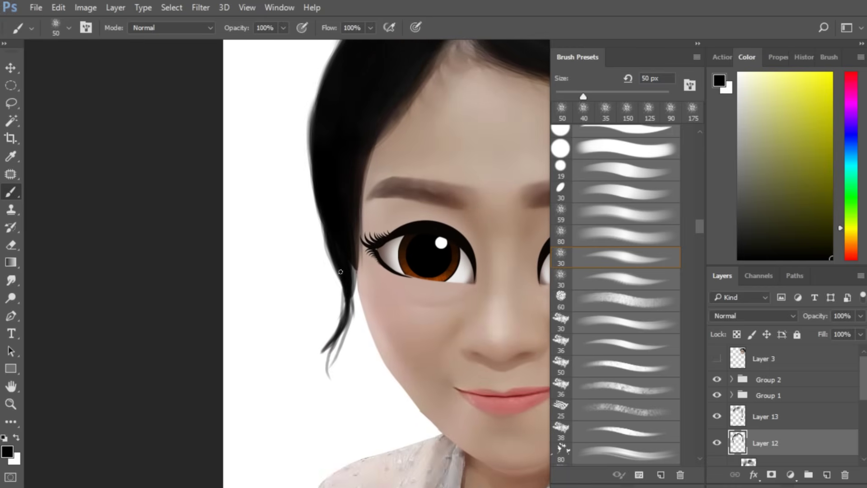
Step: Hide Group 2 and show it again to compare the face with and without the eyelashes and eyelid lines
key("ctrl+minus")
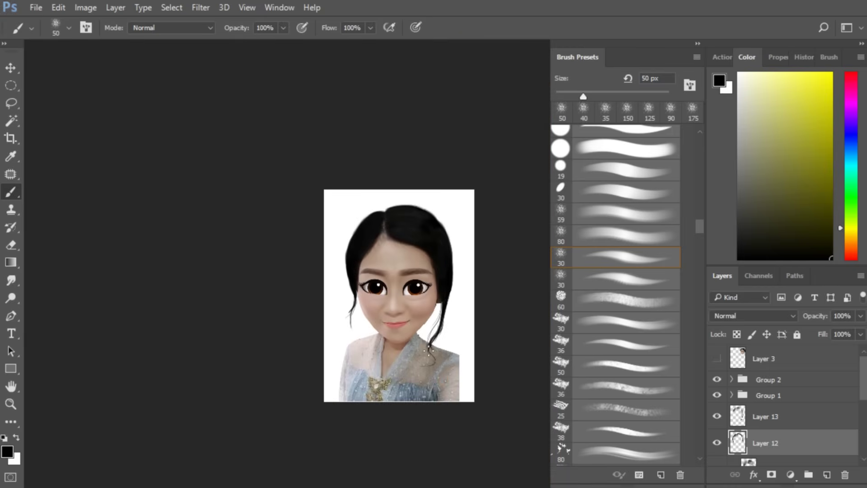
key("ctrl+plus")
key("ctrl+plus")
key("ctrl+plus")
left_click_drag(522, 304, 505, 283)
left_click(717, 381)
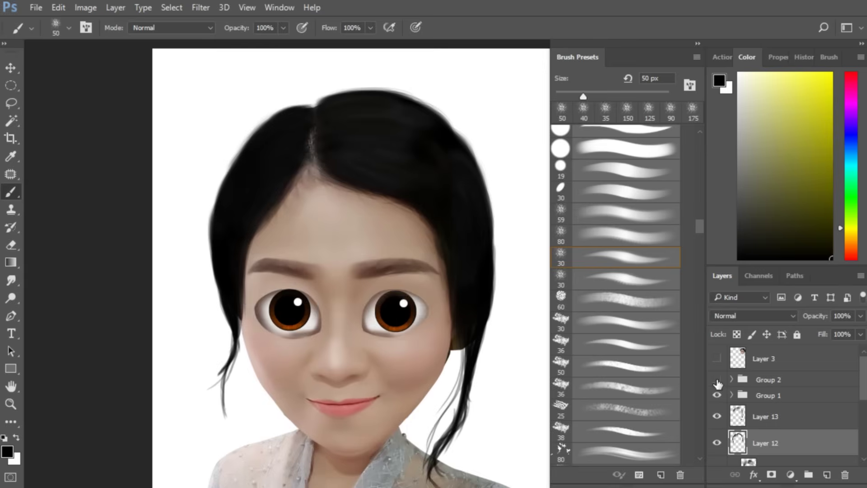
left_click(717, 381)
Step: Add a new layer above Group 2 and set up the soft round brush with a skin tone sampled below the right eye
key("ctrl+plus")
left_click(783, 382)
left_click(827, 475)
left_click_drag(521, 374, 500, 319)
key("shift+b")
key("ctrl+plus")
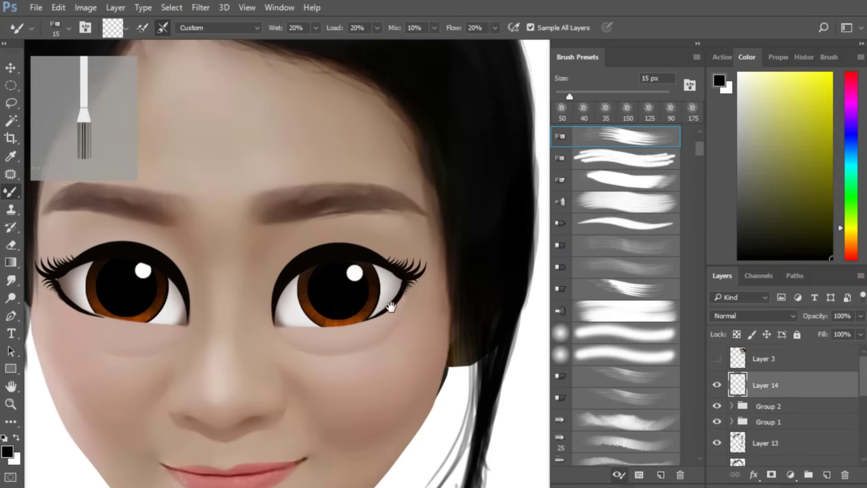
left_click_drag(391, 306, 411, 263)
key("shift+b")
left_click(582, 306)
key("ctrl+plus")
left_click(437, 296, "alt")
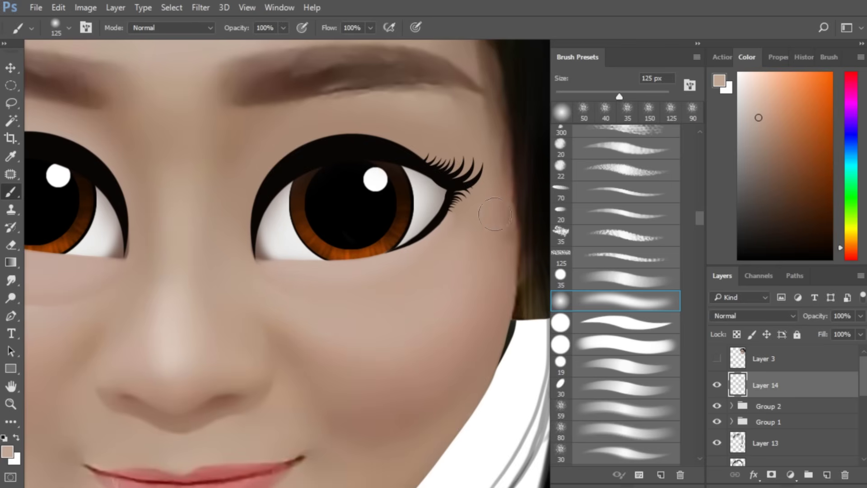
Step: Paint over the crease under the right eye with sampled skin tones, using the soft brush at about 125 to 150 px
left_click_drag(258, 286, 262, 287)
left_click_drag(294, 298, 392, 316)
key("bracketleft")
left_click_drag(459, 319, 364, 306)
key("bracketright")
left_click(462, 301, "alt")
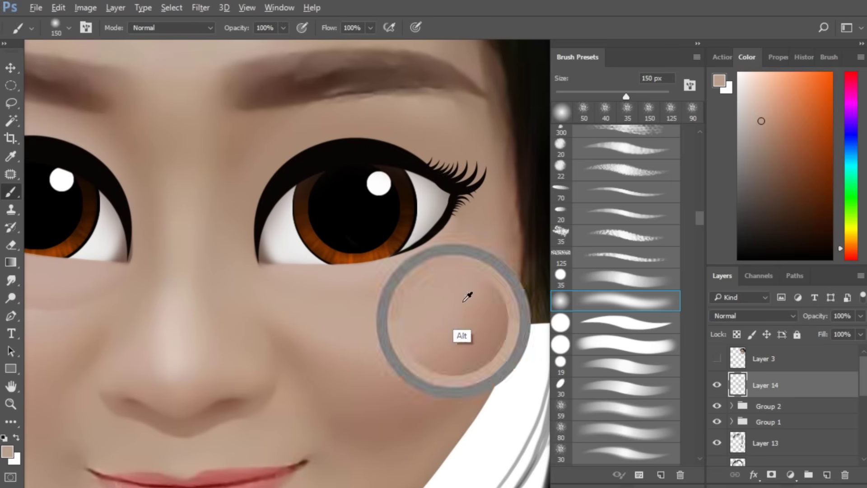
Step: Smooth the crease under the left eye with sampled cheek tones, using the soft brush at 150 px
left_click_drag(178, 305, 390, 314)
left_click(250, 335, "alt")
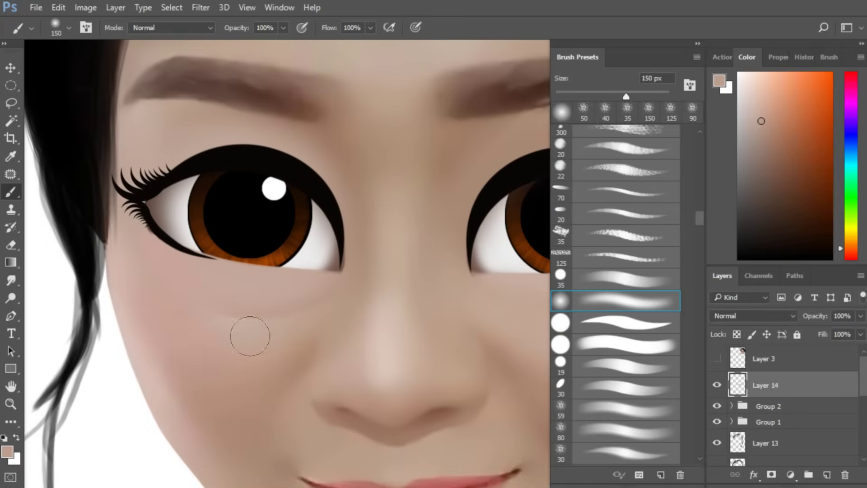
left_click(305, 311, "alt")
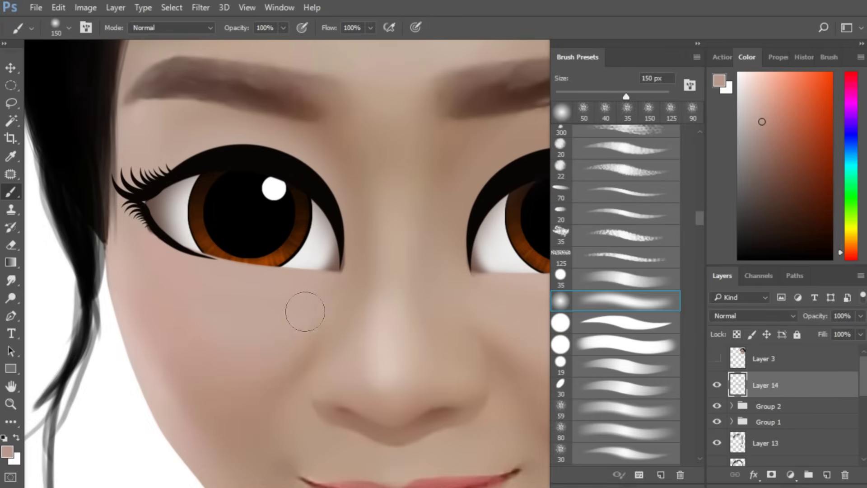
left_click(250, 410, "alt")
left_click(247, 360, "alt")
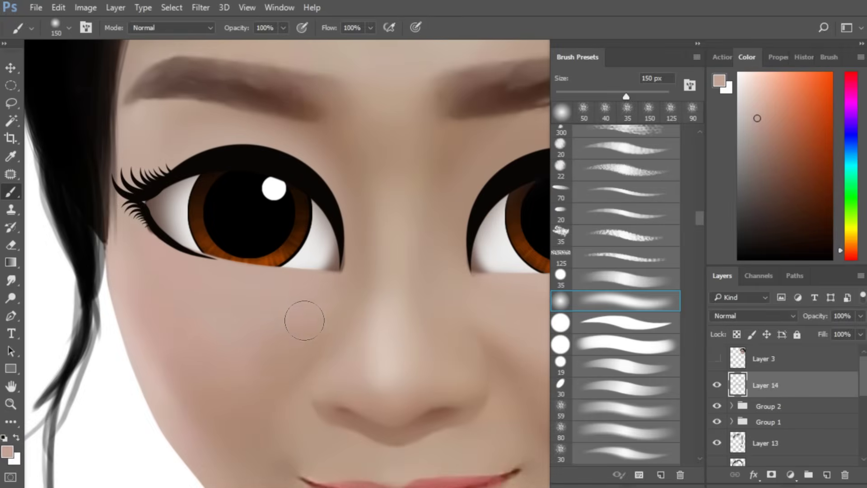
left_click_drag(433, 268, 415, 363)
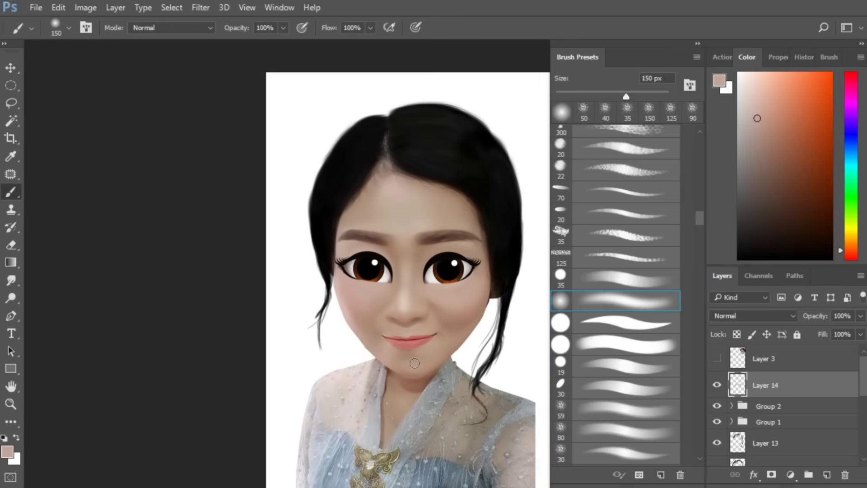
Step: Sample a brown shadow tone and paint the curved outlines of both nostril wings with the soft brush at 40 px
mouse_move(409, 259)
left_mouse_down()
mouse_move(420, 258)
mouse_move(400, 299)
mouse_move(374, 274)
left_mouse_up()
left_click(330, 372, "alt")
key("ctrl+plus")
key("bracketleft")
key("bracketleft")
key("bracketleft")
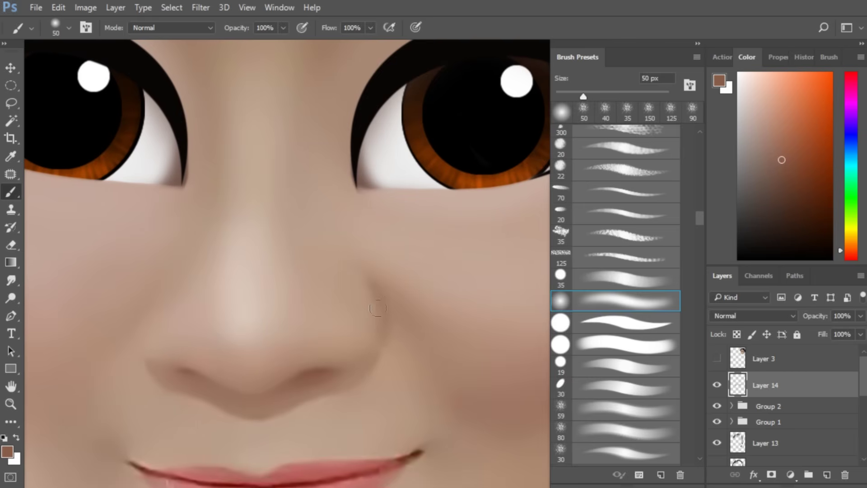
key("bracketleft")
key("bracketleft")
mouse_move(383, 352)
left_mouse_down()
mouse_move(368, 274)
mouse_move(375, 360)
left_mouse_up()
left_click_drag(181, 297, 271, 287)
left_click_drag(239, 346, 256, 266)
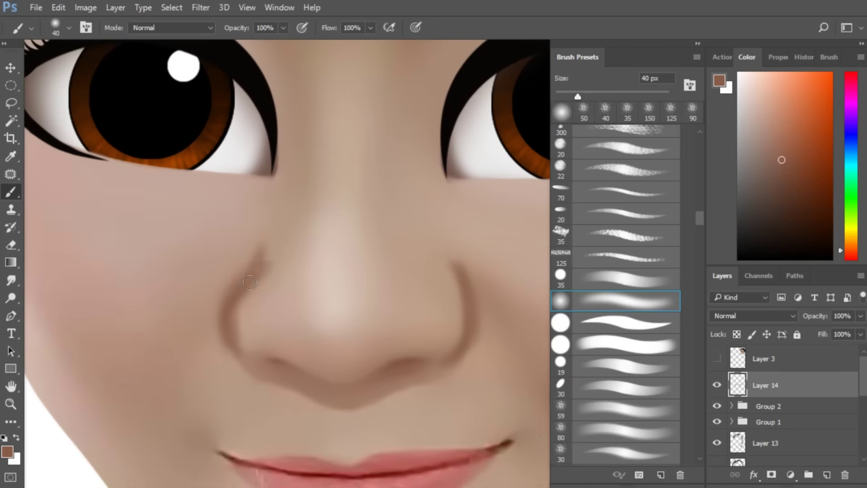
Step: Soften the left nostril wing's outline with a sampled skin tone at 70 px
left_click(270, 307, "alt")
key("bracketright")
key("bracketright")
mouse_move(269, 308)
left_mouse_down()
mouse_move(275, 275)
mouse_move(250, 327)
left_mouse_up()
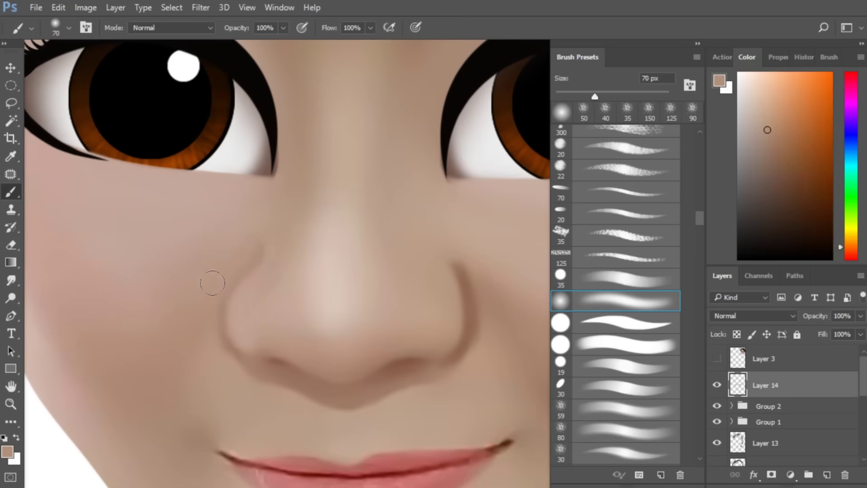
Step: Paint a light skin-tone highlight over the nose tip and the right nostril wing at 90 to 100 px
left_click(336, 307, "alt")
key("bracketright")
key("bracketright")
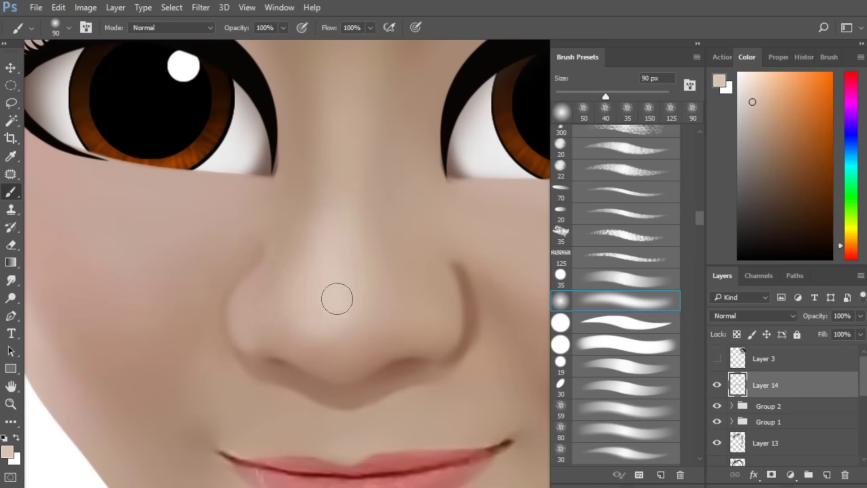
key("bracketright")
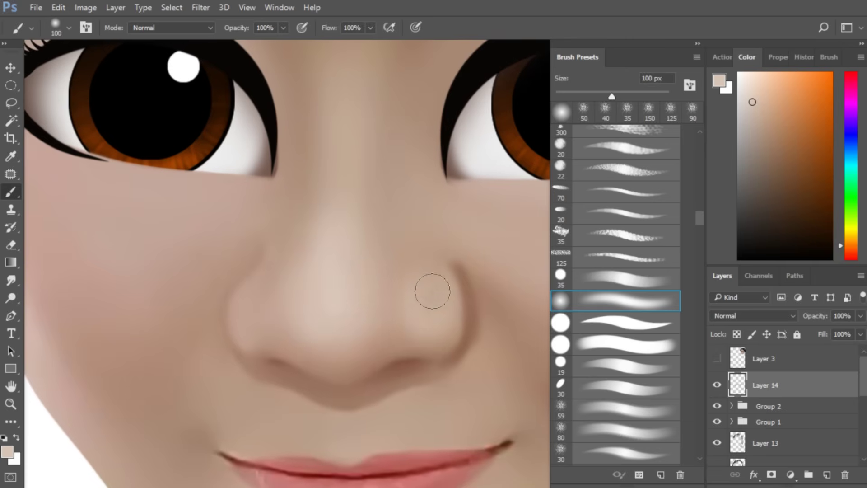
Step: Soften the dark outline around the right nostril wing with a mid brown skin tone at 50 px
left_click_drag(487, 265, 450, 263)
key("bracketleft")
key("bracketleft")
key("bracketleft")
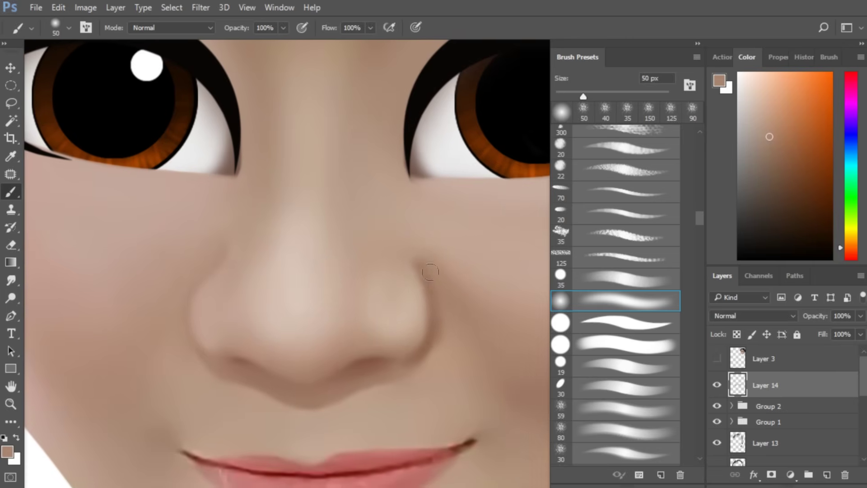
mouse_move(472, 300)
left_mouse_down()
mouse_move(387, 217)
mouse_move(436, 321)
left_mouse_up()
left_click_drag(506, 325, 421, 288)
Step: Blend the left nostril wing's edge into the cheek with sampled skin tones at 50 px
key("bracketleft")
left_click_drag(265, 216, 350, 217)
key("bracketleft")
key("bracketleft")
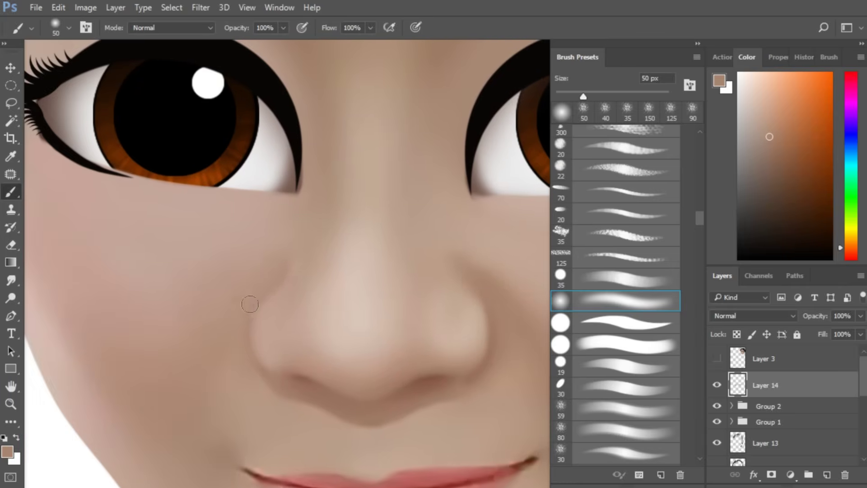
left_click(240, 343, "alt")
left_click_drag(387, 379, 419, 384)
Step: Even out the shading across the nose with a sampled pinkish skin tone, using the soft brush at 90 px
key("ctrl+minus")
key("ctrl+minus")
key("ctrl+minus")
key("ctrl+plus")
key("ctrl+plus")
key("bracketright")
key("bracketright")
left_click_drag(505, 333, 389, 324)
key("bracketright")
key("bracketright")
left_click(361, 302, "alt")
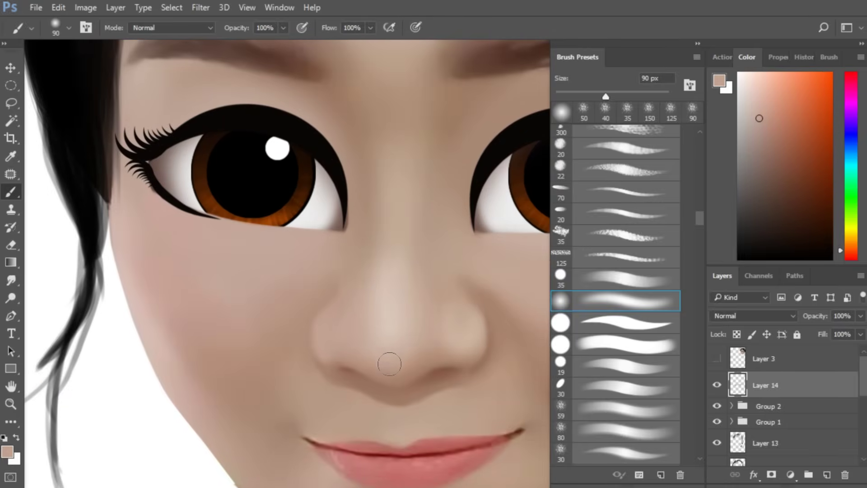
Step: Hide Layer 14 and show it again to compare the face before and after the under-eye and nose retouching
key("ctrl+minus")
key("ctrl+minus")
key("ctrl+minus")
left_click(717, 385)
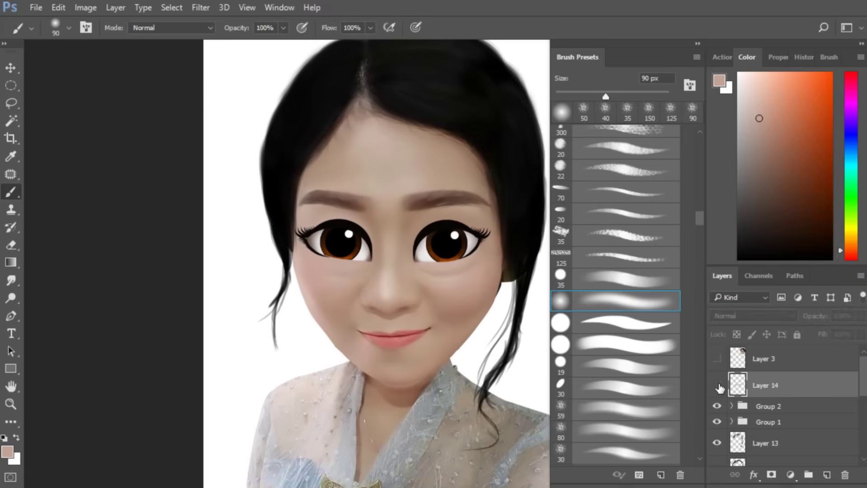
left_click(718, 385)
Step: Blend the left cheek between the eye and nose with sampled skin tones, enlarging the soft brush from 100 to 175 px
key("ctrl+minus")
key("ctrl+plus")
key("ctrl+plus")
key("ctrl+plus")
key("ctrl+plus")
key("ctrl+plus")
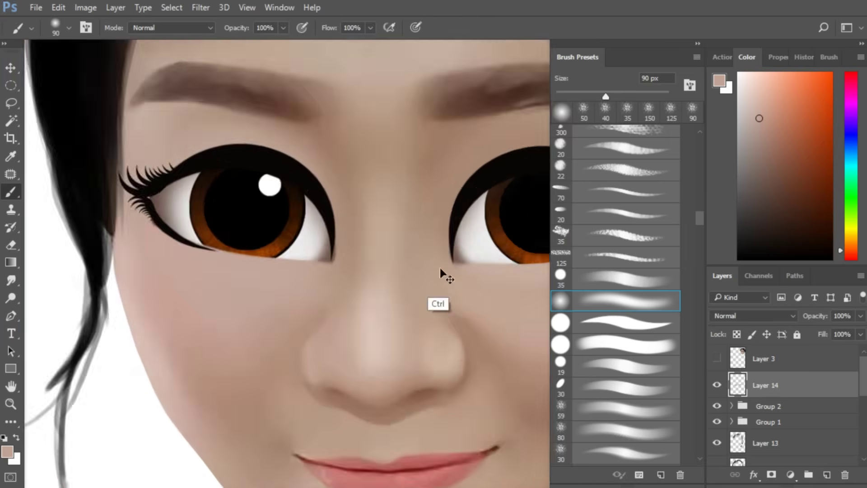
key("bracketright")
left_click(325, 315, "alt")
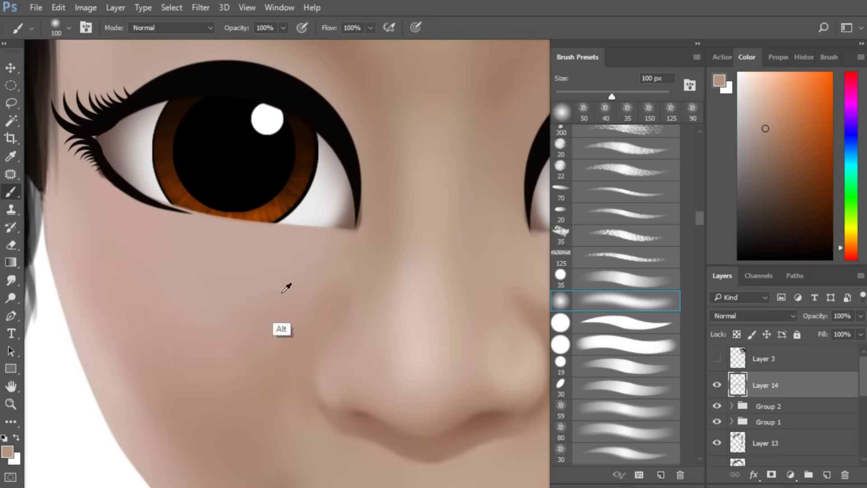
left_click(275, 346, "alt")
key("bracketright")
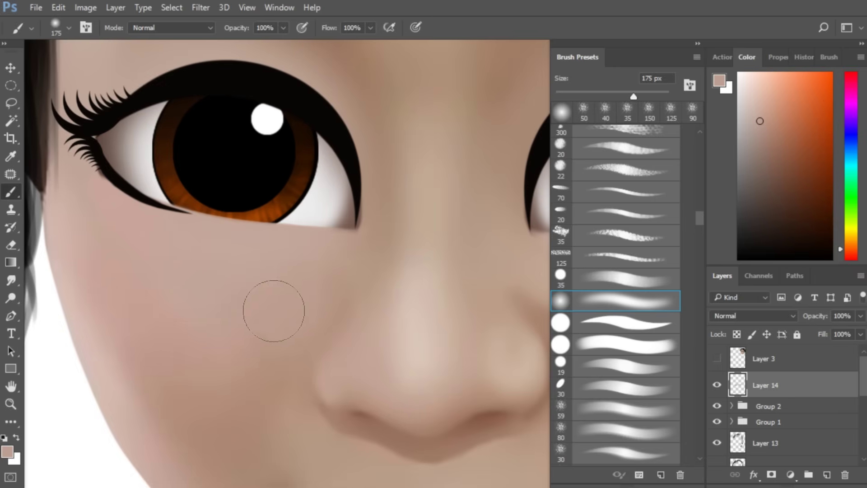
key("ctrl+minus")
key("ctrl+minus")
key("ctrl+minus")
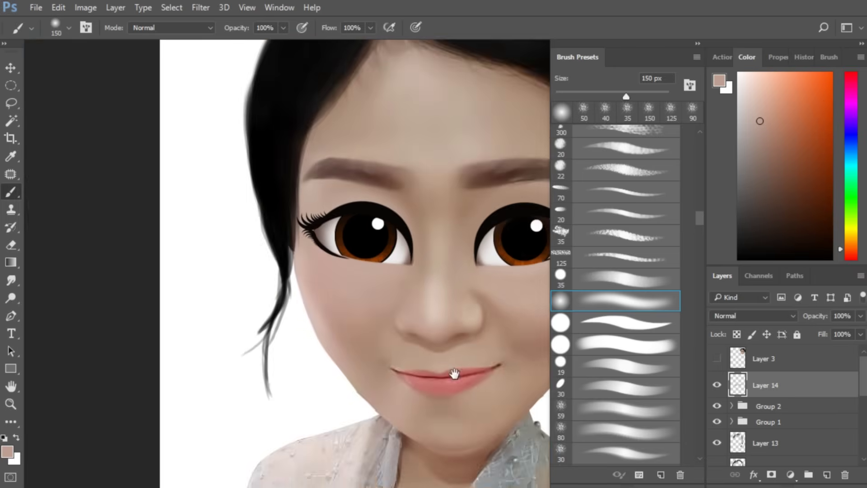
Step: Smooth the right cheek beside the nose with sampled cheek tones, using the soft brush at 150 to 200 px
left_click_drag(455, 374, 411, 378)
key("ctrl+plus")
left_click_drag(459, 343, 376, 331)
left_click(385, 291, "alt")
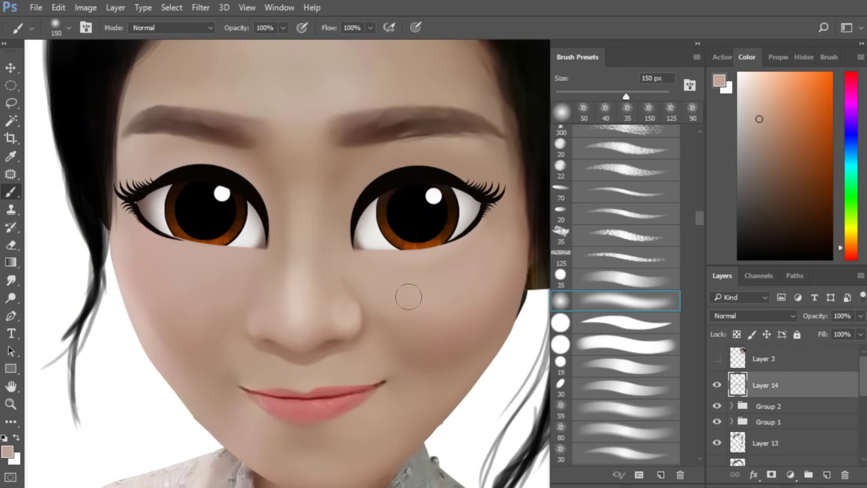
left_click(448, 332, "alt")
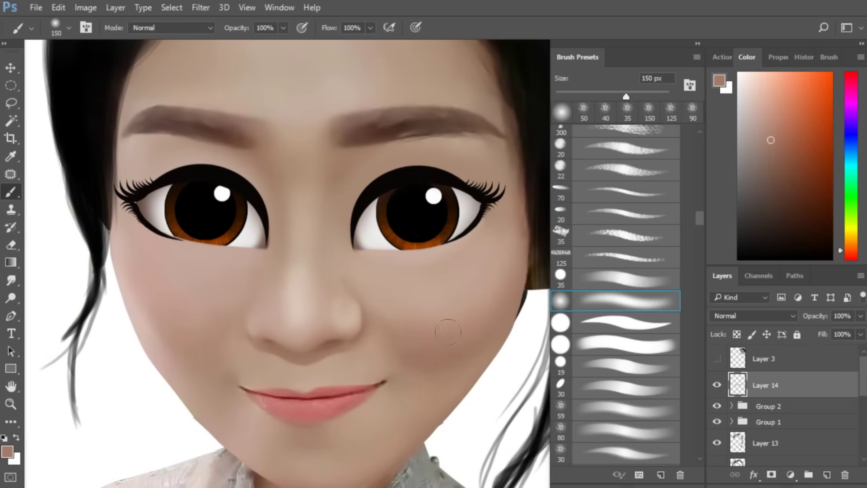
left_click(430, 348, "alt")
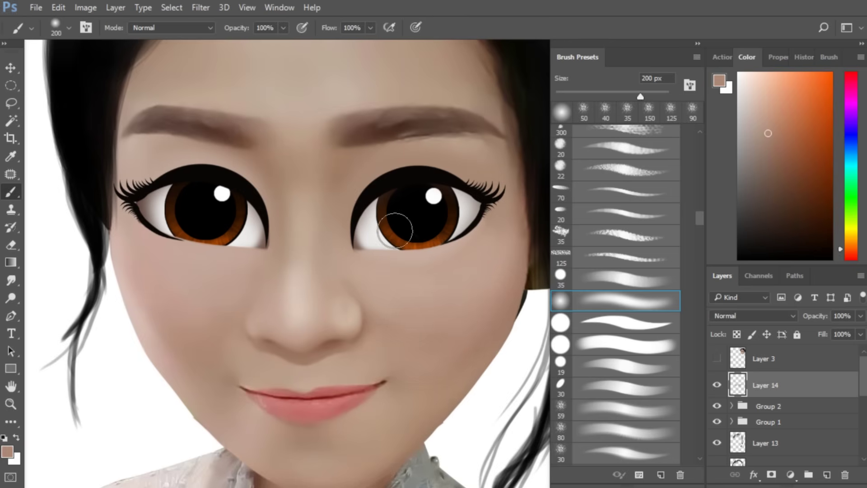
Step: Tone down the right nostril wing's highlight and blend its crease into the cheek with sampled skin tones at 100 to 125 px
scroll(395, 232, "down", 3)
scroll(387, 320, "up", 5)
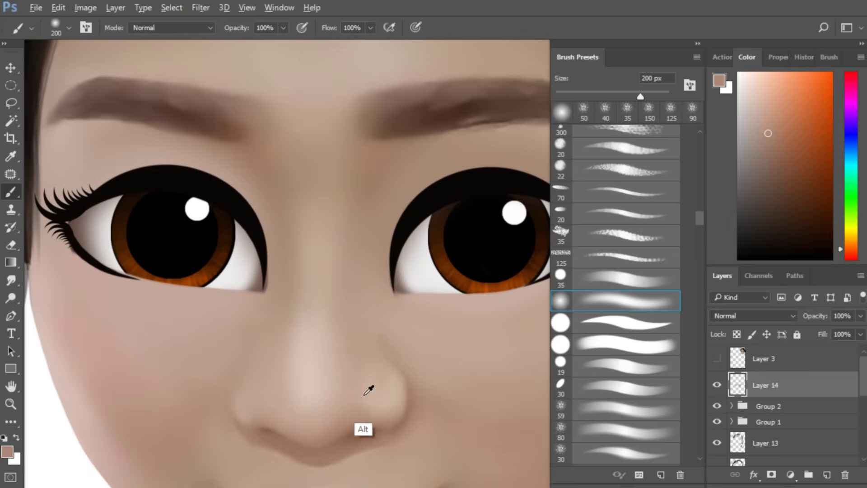
left_click(368, 390, "alt")
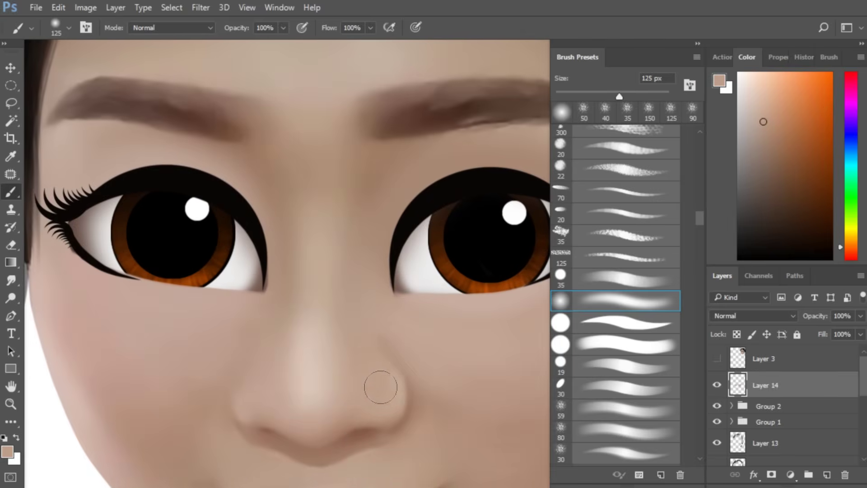
scroll(388, 359, "down", 3)
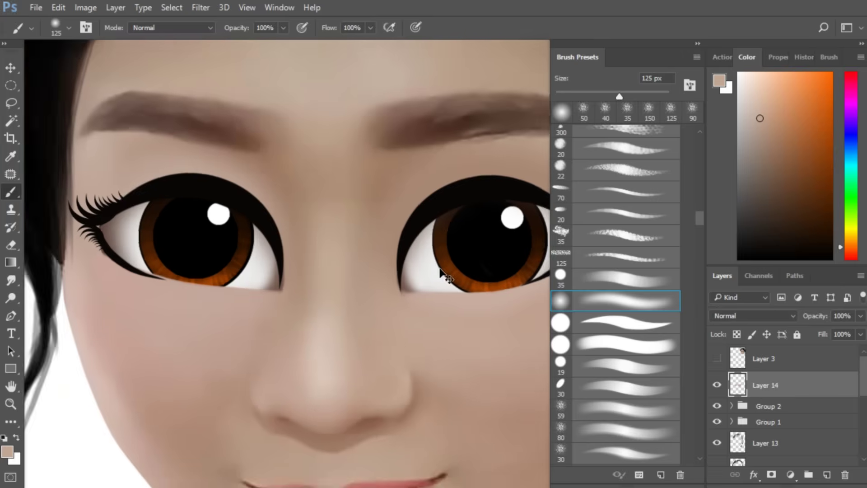
scroll(407, 335, "up", 4)
key("bracketleft")
key("bracketleft")
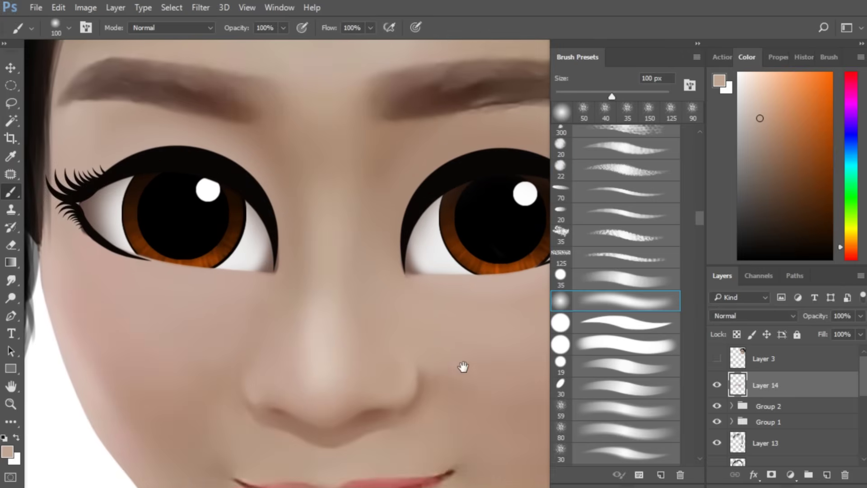
key("bracketright")
left_click(434, 399, "alt")
Step: Toggle Layer 14 off and on and examine the retouched face and the whole portrait
key("ctrl+minus")
key("ctrl+minus")
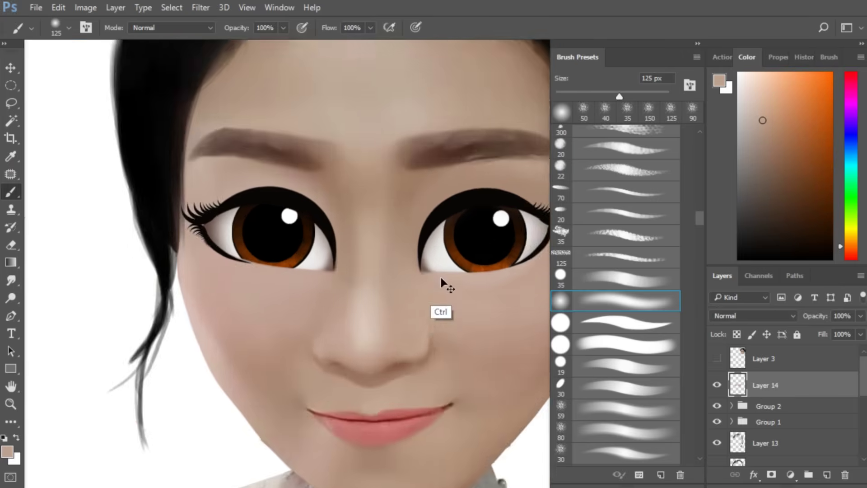
left_click(717, 385)
left_click(717, 385)
key("ctrl+minus")
key("ctrl+minus")
left_click_drag(539, 346, 497, 351)
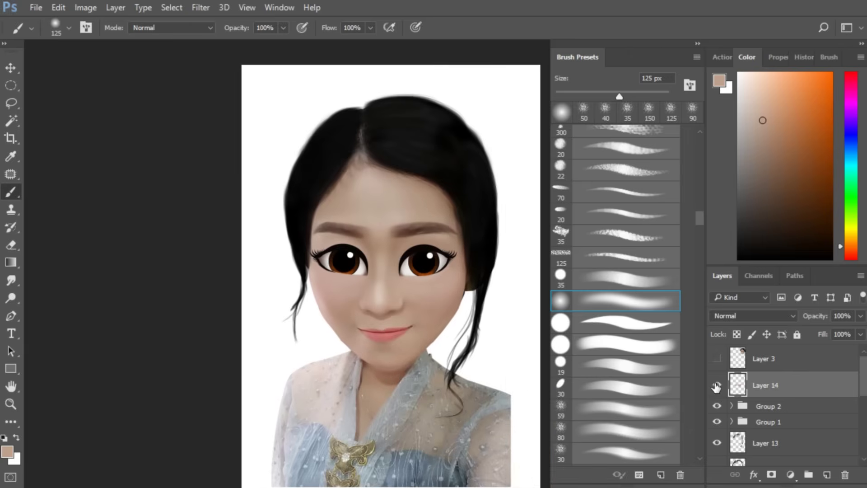
key("ctrl+minus")
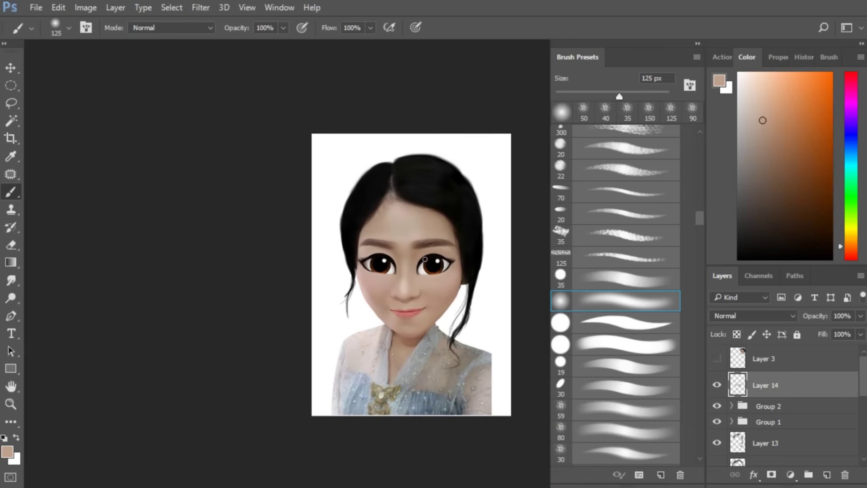
key("ctrl+plus")
left_click_drag(411, 330, 416, 337)
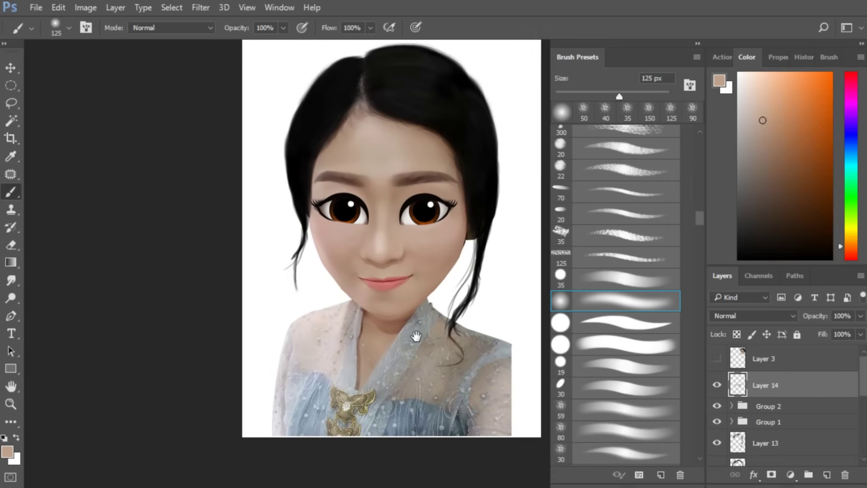
left_click_drag(452, 301, 443, 381)
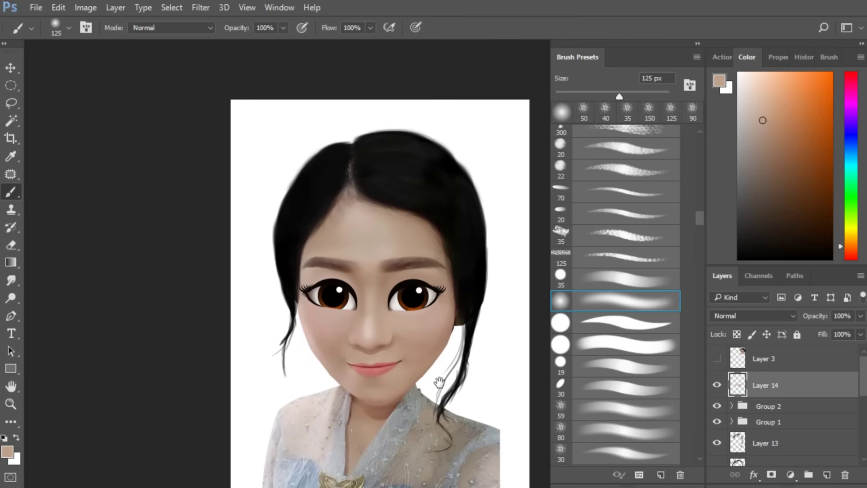
Step: Create a layer above Layer 14 and paint white highlight strokes down the right-side hair with the textured brush at 300 and 200 px
left_click(827, 475)
key("ctrl+plus")
left_click(638, 418)
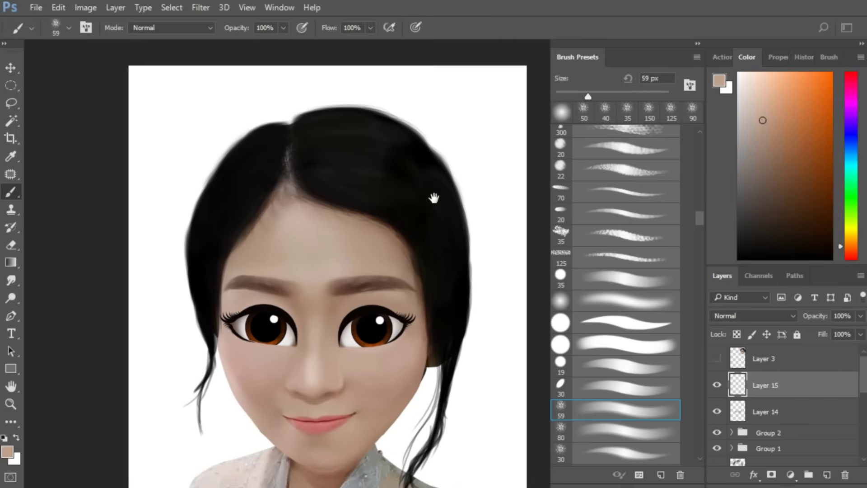
left_click_drag(430, 193, 433, 222)
left_click_drag(436, 300, 426, 257)
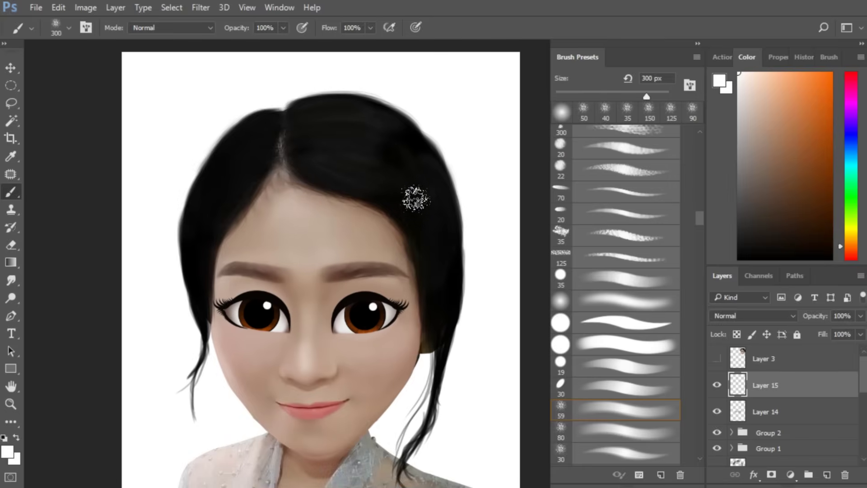
left_click_drag(416, 198, 434, 332)
key("bracketleft")
key("bracketleft")
left_click_drag(440, 274, 434, 345)
left_click_drag(435, 191, 443, 293)
left_click_drag(408, 194, 431, 243)
left_click_drag(349, 221, 436, 269)
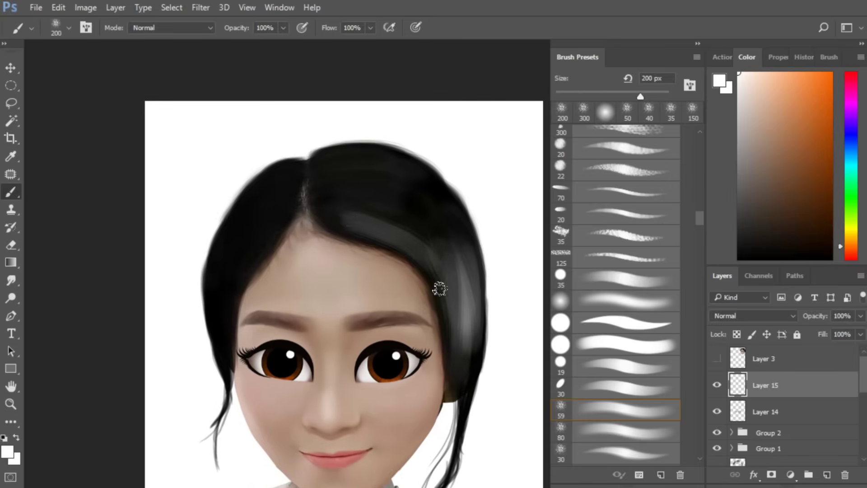
Step: Add curved white highlight strokes across the crown to the right of the parting with the 200 px textured brush
left_click_drag(346, 206, 437, 246)
left_click_drag(342, 188, 433, 214)
mouse_move(347, 175)
left_mouse_down()
mouse_move(425, 199)
mouse_move(433, 186)
left_mouse_up()
left_click_drag(343, 158, 415, 168)
Step: Paint white highlight strokes following the hair flow on the left of the parting with the 200 px textured brush
left_click_drag(306, 192, 382, 176)
left_click_drag(367, 195, 312, 273)
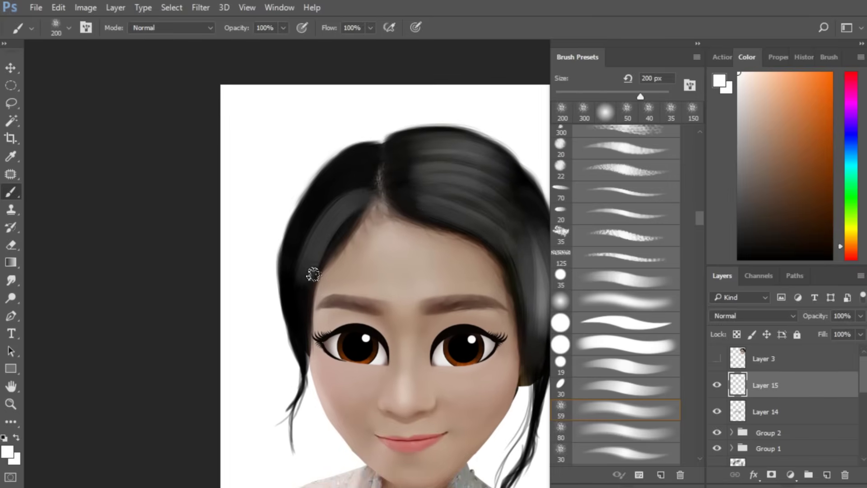
left_click_drag(341, 222, 307, 285)
left_click_drag(361, 183, 314, 222)
left_click_drag(342, 184, 318, 204)
left_click_drag(352, 168, 328, 194)
left_click_drag(349, 158, 326, 181)
mouse_move(326, 219)
left_mouse_down()
mouse_move(294, 285)
mouse_move(280, 275)
left_mouse_up()
left_click_drag(330, 201, 284, 258)
Step: Lower the opacity of the hair highlight layer, Layer 15, to 25%
left_click_drag(437, 271, 352, 268)
left_click_drag(819, 317, 793, 318)
scroll(459, 317, "down", 2)
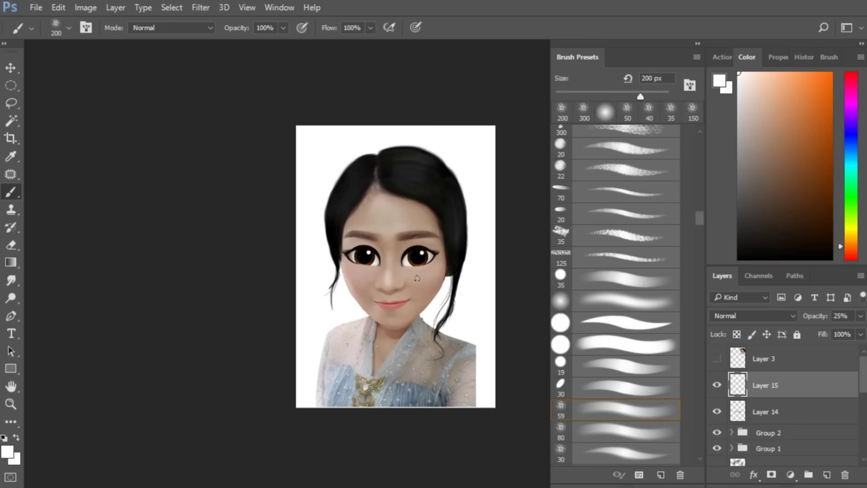
mouse_move(450, 374)
left_mouse_down()
mouse_move(449, 351)
mouse_move(452, 380)
left_mouse_up()
Step: Create a clipped layer above Layer 9 and shade the upper part of the right eye in black with the soft brush at 250 px
left_click(422, 311, "ctrl")
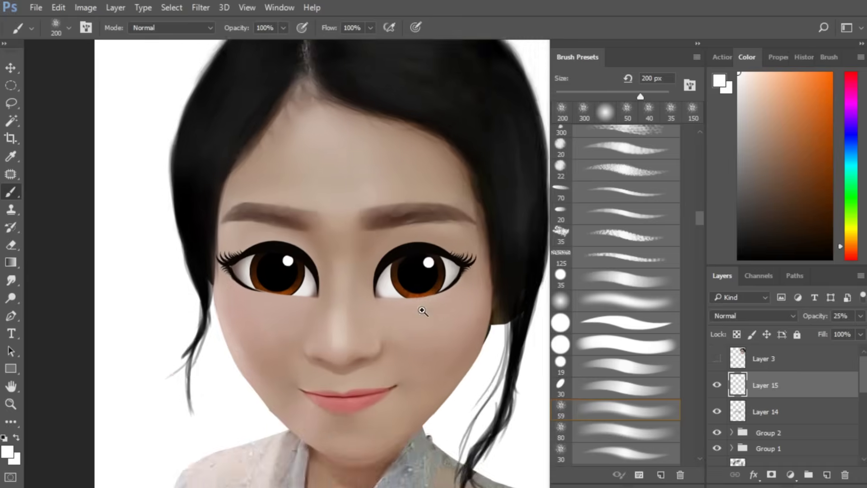
left_click_drag(422, 311, 425, 346)
key("v")
left_click(390, 331)
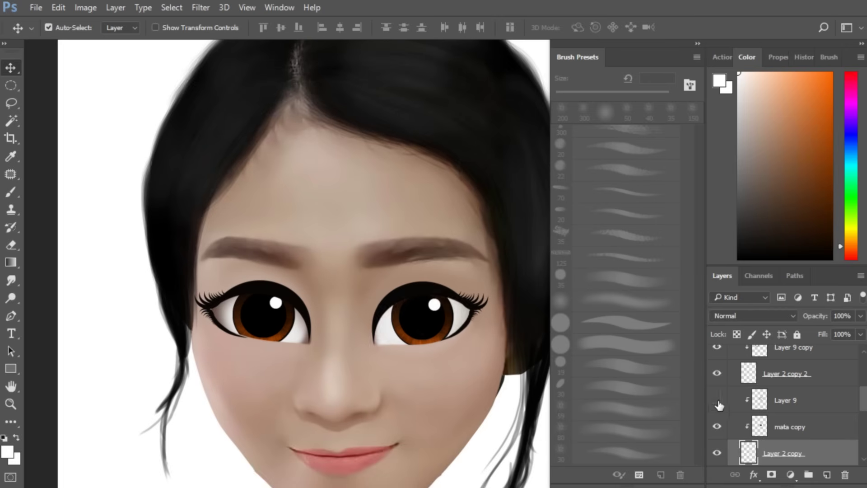
left_click(788, 400)
left_click(828, 474)
key("b")
mouse_move(445, 325)
left_mouse_down()
mouse_move(416, 277)
mouse_move(422, 300)
left_mouse_up()
key("d")
key("bracketleft")
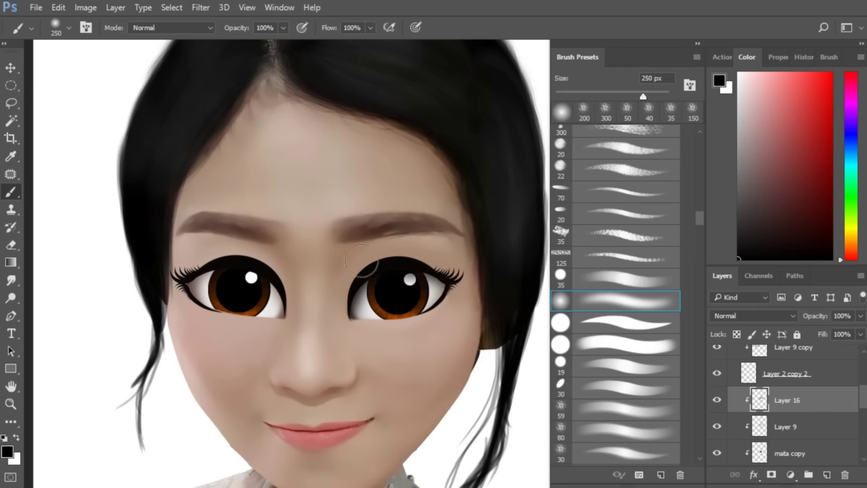
Step: Create a clipped layer above mata copy 2 and shade the upper part of the left eye in black with the soft brush at 200 px
scroll(378, 251, "down", 5)
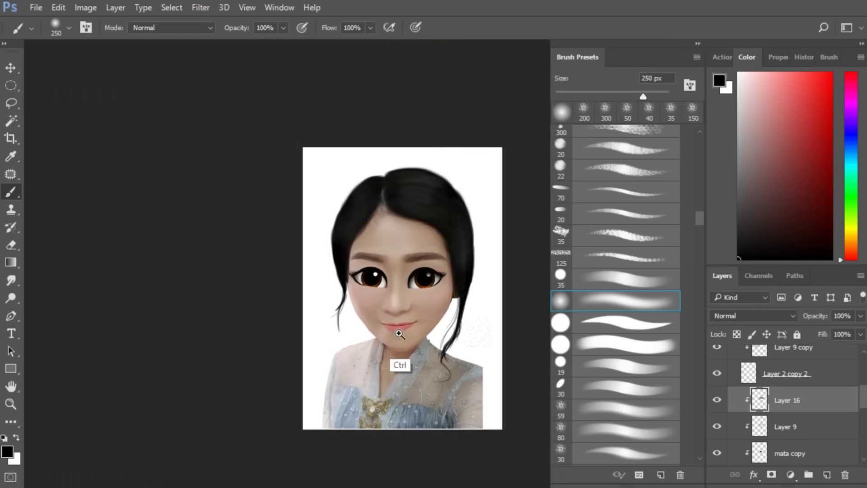
scroll(388, 336, "up", 5)
scroll(814, 375, "up", 1)
left_click(793, 357)
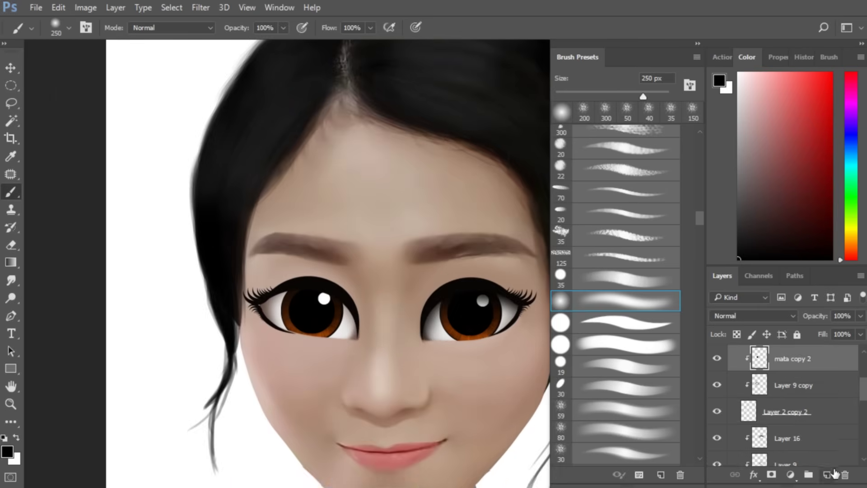
left_click(827, 475)
key("ctrl+plus")
left_click_drag(335, 311, 370, 287)
key("bracketleft")
mouse_move(367, 289)
left_mouse_down()
mouse_move(383, 365)
mouse_move(333, 265)
mouse_move(268, 268)
mouse_move(316, 270)
left_mouse_up()
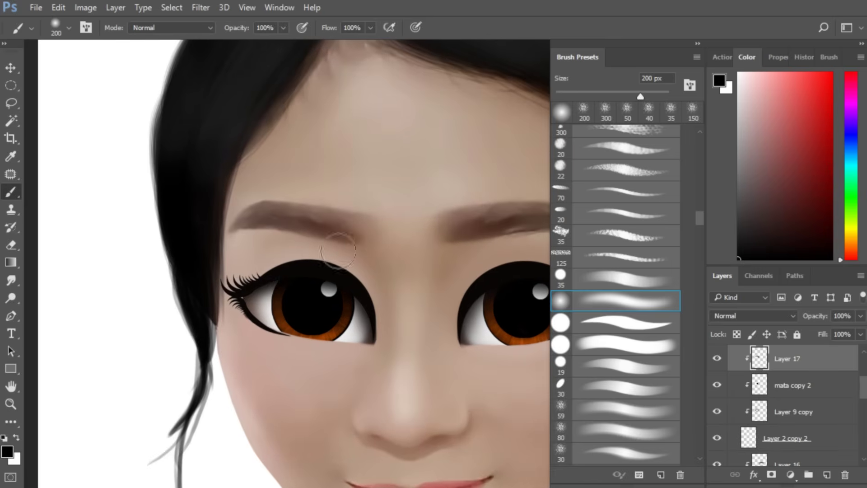
Step: Examine the shading of both eyes in the whole portrait and close up
key("ctrl+minus")
key("ctrl+minus")
key("ctrl+minus")
key("ctrl+minus")
key("ctrl+plus")
key("ctrl+plus")
key("ctrl+plus")
key("ctrl+plus")
left_click_drag(395, 337, 428, 319)
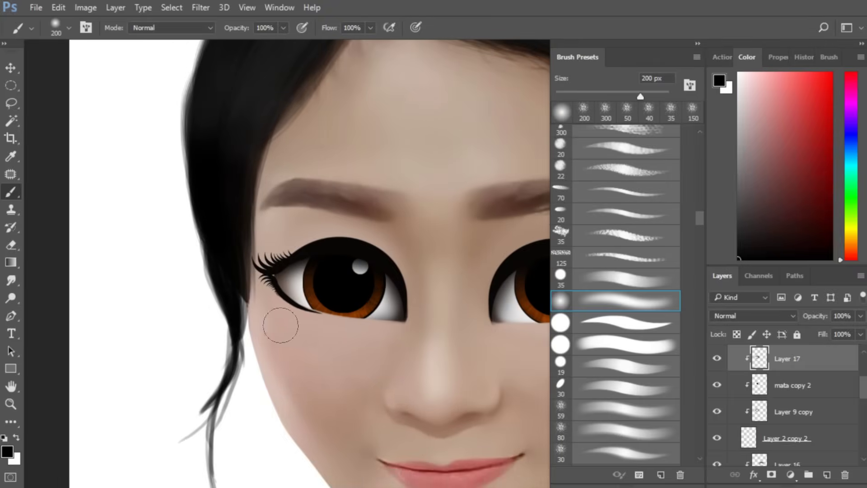
Step: Erase the excess shadow over the left eye's iris and white on Layer 17 with the soft eraser at 150 px
key("e")
key("ctrl+plus")
key("bracketright")
key("bracketright")
key("bracketright")
key("bracketright")
key("bracketright")
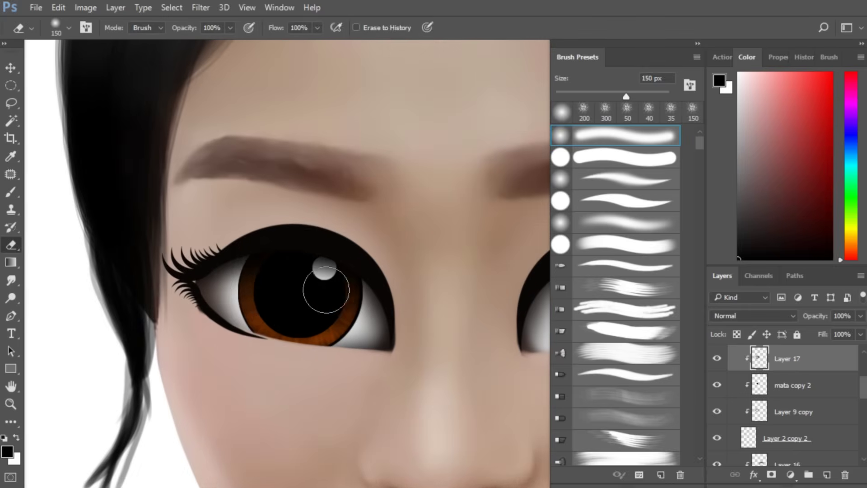
mouse_move(325, 296)
left_mouse_down()
mouse_move(279, 301)
mouse_move(337, 325)
mouse_move(292, 289)
left_mouse_up()
left_click_drag(409, 316, 210, 315)
Step: Erase the excess shadow from the right eye on Layer 16 with the soft eraser at 250 px, and reselect Layer 17
left_click(780, 461)
mouse_move(435, 299)
left_mouse_down()
mouse_move(377, 320)
mouse_move(463, 308)
mouse_move(403, 307)
left_mouse_up()
key("ctrl+minus")
key("ctrl+minus")
key("ctrl+minus")
mouse_move(339, 317)
left_mouse_down()
mouse_move(449, 326)
mouse_move(404, 322)
mouse_move(421, 325)
left_mouse_up()
key("ctrl+plus")
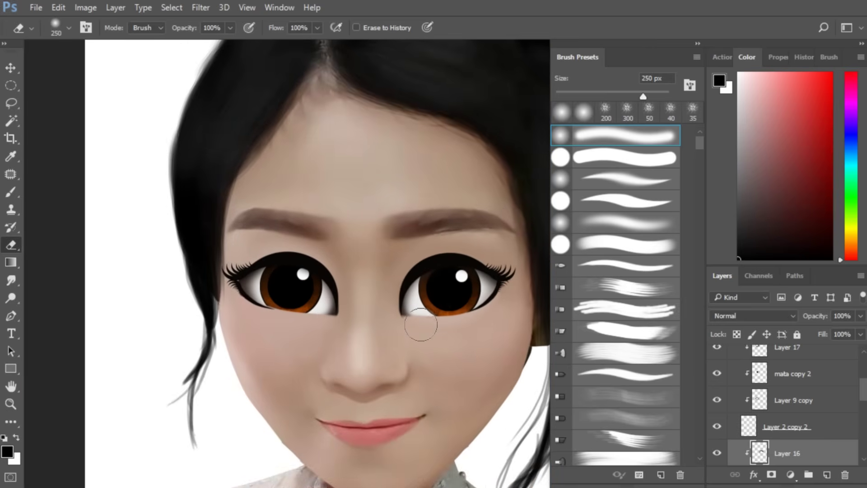
left_click(797, 354)
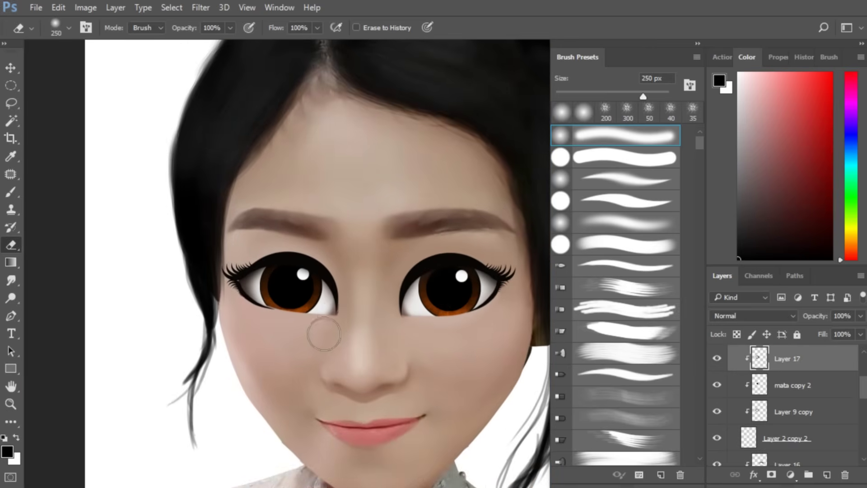
key("ctrl+minus")
key("ctrl+minus")
key("ctrl+minus")
left_click_drag(466, 378, 450, 369)
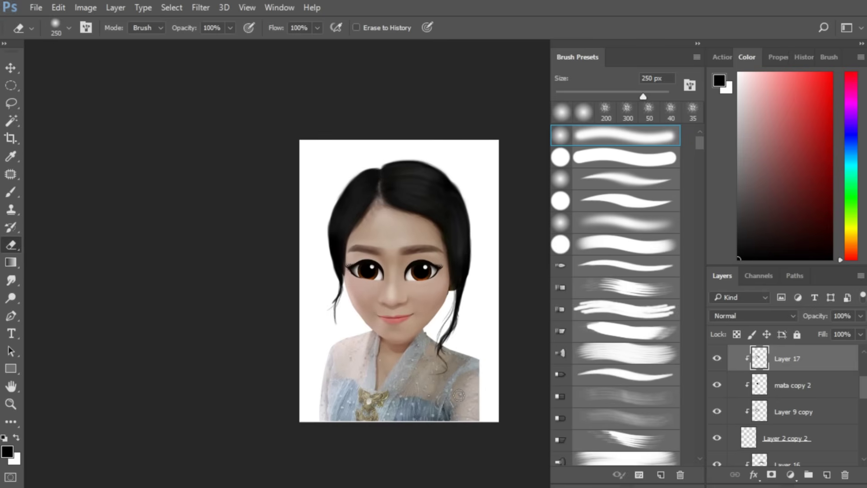
Step: Add a teal Solid Color fill layer behind the figure, directly beneath Layer 2
key("v")
left_click(486, 341)
left_click_drag(864, 391, 862, 445)
left_click(809, 455)
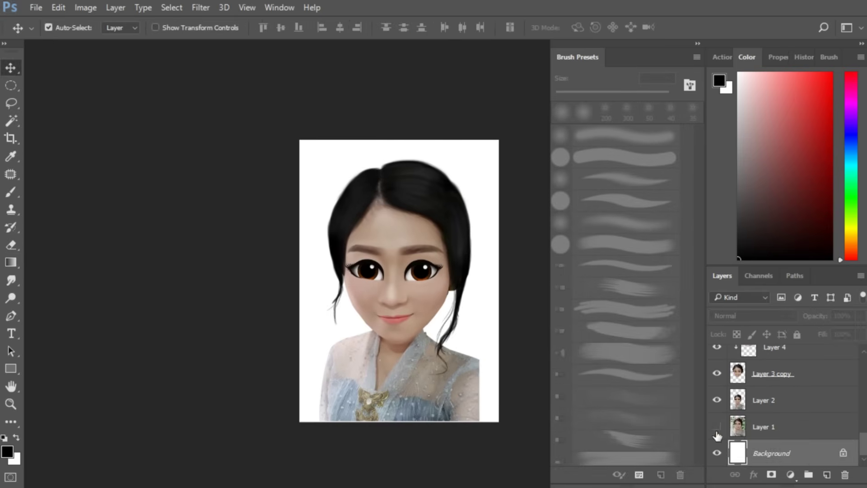
left_click(718, 435)
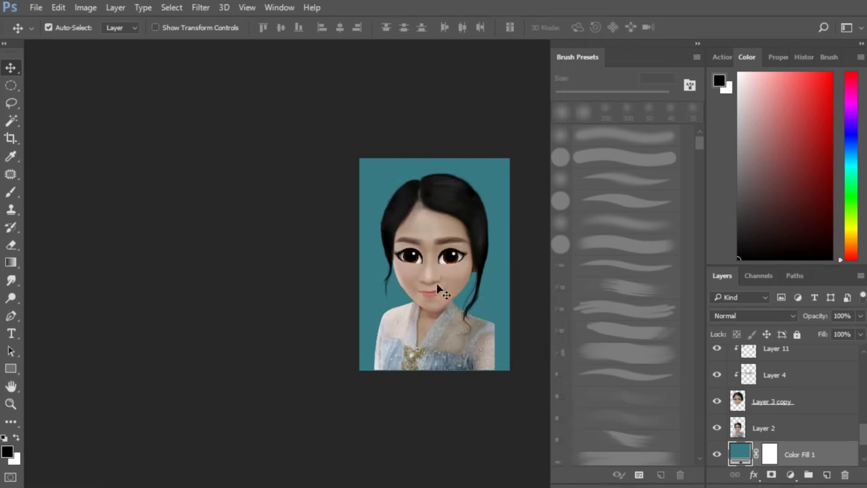
scroll(438, 290, "up", 5)
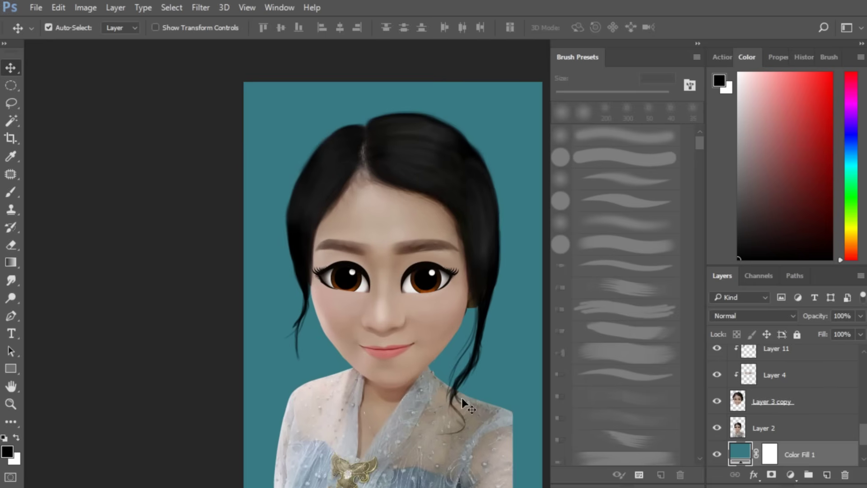
left_click_drag(427, 318, 403, 219)
Step: Round off the cut-off right shoulder and sleeve on Layer 2 with Liquify's Forward Warp tool at 700 to 900 px
left_click(439, 367)
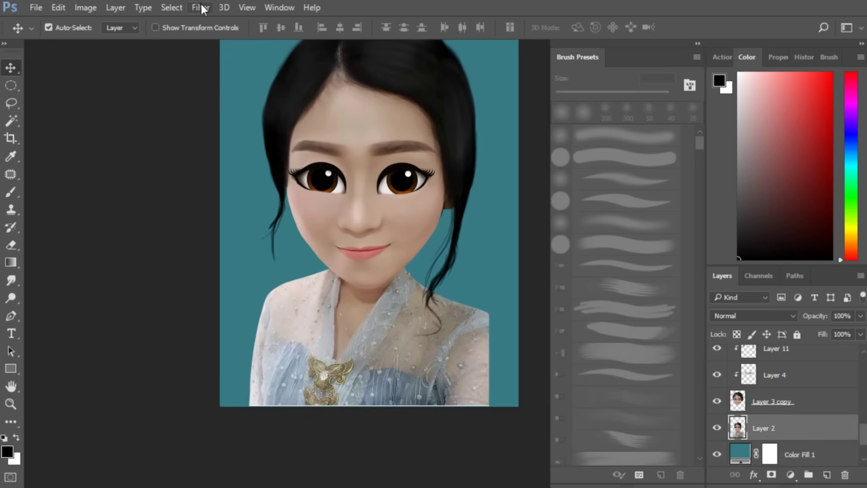
left_click(201, 7)
left_click(226, 111)
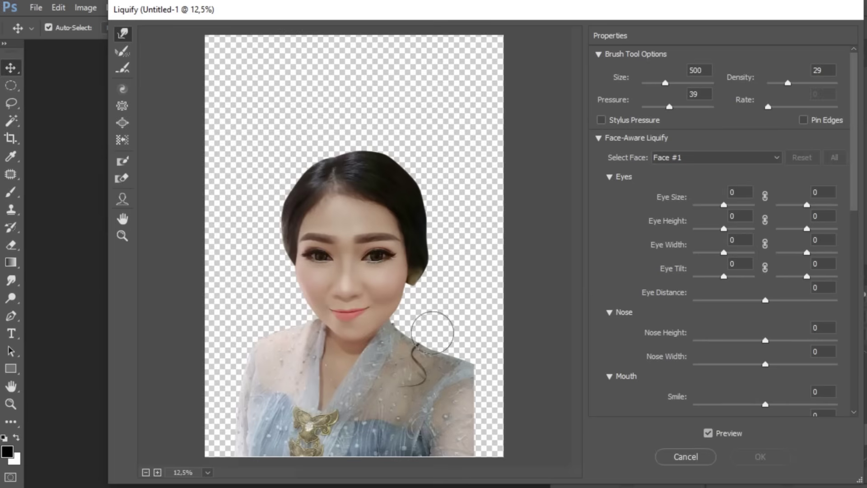
key("bracketright")
key("bracketright")
key("bracketright")
key("bracketright")
left_click_drag(422, 357, 494, 381)
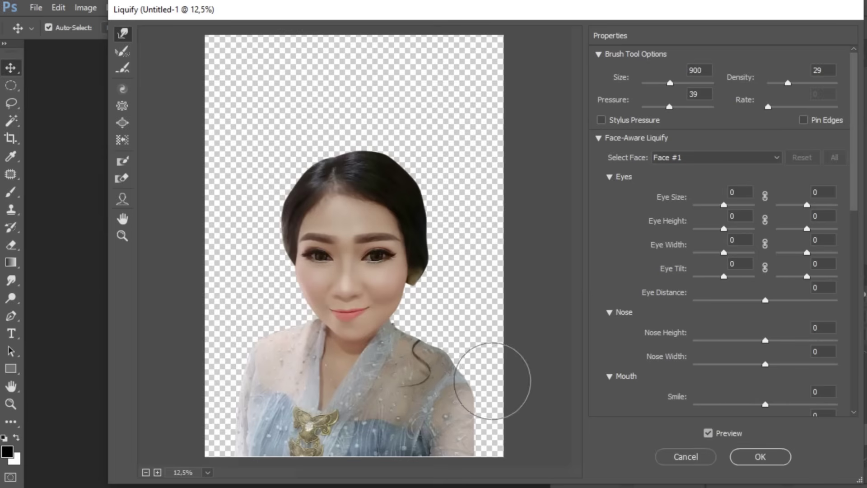
key("bracketleft")
key("bracketleft")
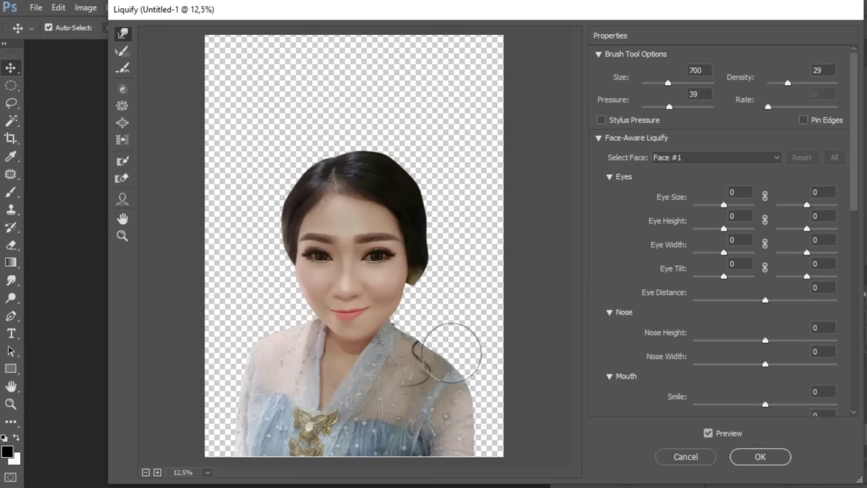
key("bracketright")
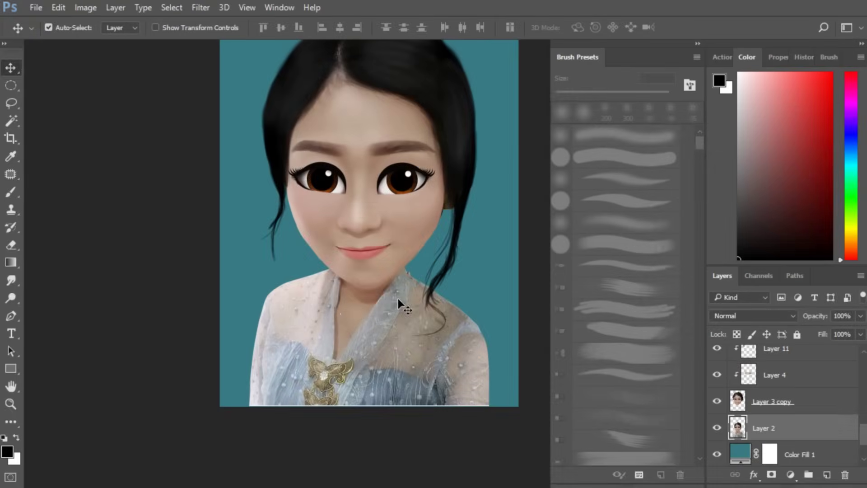
key("ctrl+minus")
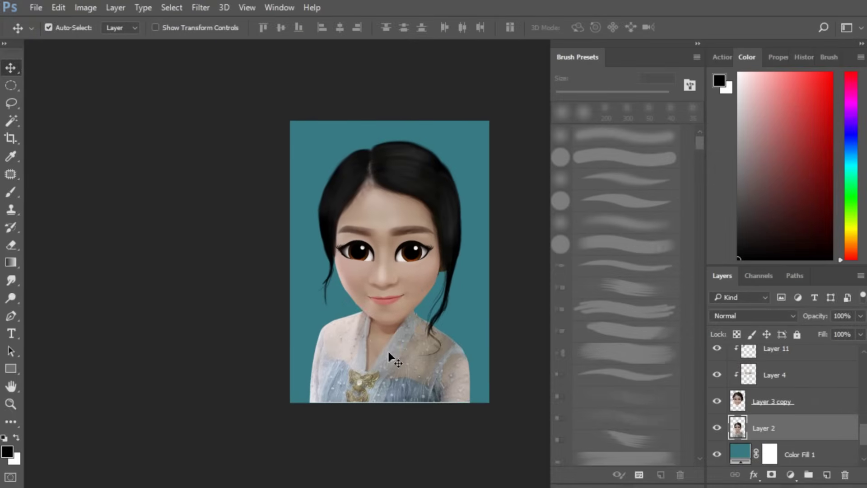
left_click_drag(338, 227, 348, 231)
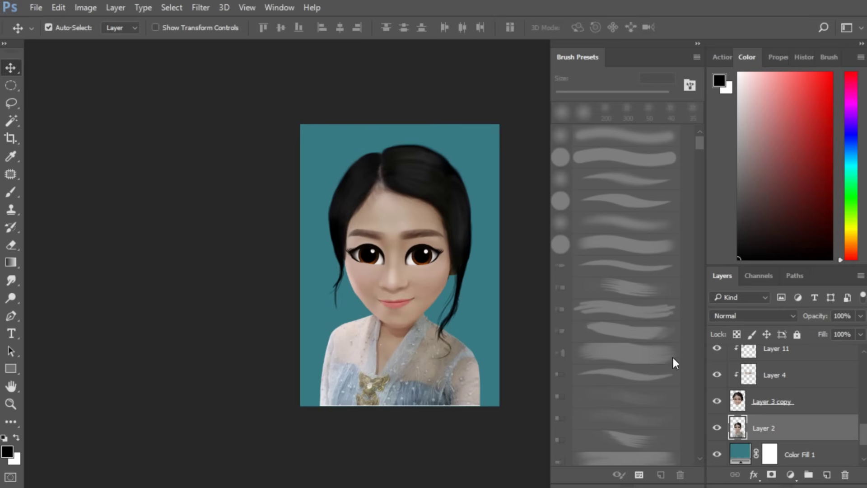
Step: Add a Curves adjustment above the teal fill and pull its midtones and white point down to darken the background
left_click(828, 458)
left_click(827, 474)
left_click(790, 475)
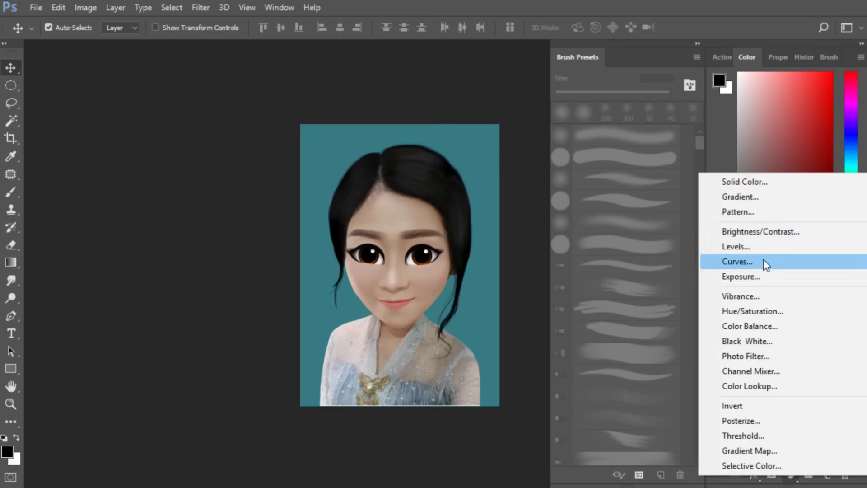
left_click(763, 260)
left_click_drag(803, 174, 804, 194)
left_click_drag(846, 132, 846, 142)
left_click_drag(803, 195, 805, 201)
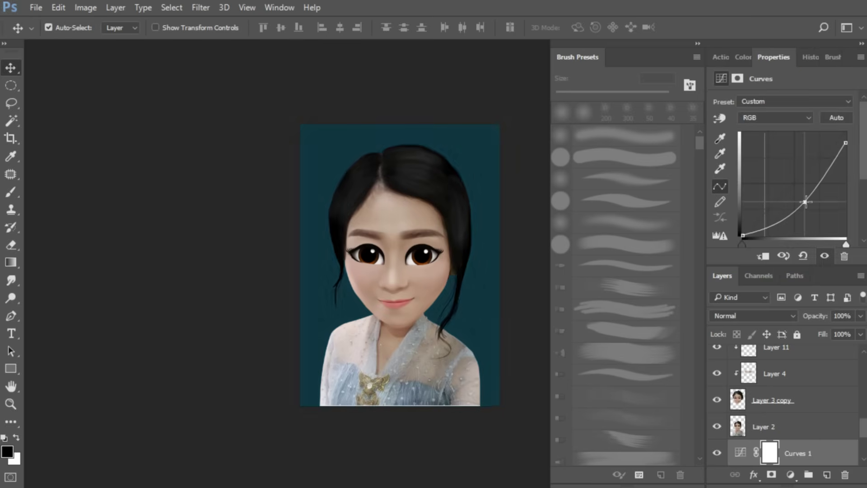
Step: Paint black on the Curves mask behind the figure with a very large soft brush, up to 2800 px, leaving a dark vignette
left_click_drag(462, 262, 379, 275)
key("b")
mouse_move(389, 174)
left_mouse_down()
mouse_move(384, 204)
mouse_move(399, 324)
mouse_move(387, 250)
mouse_move(405, 299)
left_mouse_up()
key("bracketright")
key("bracketright")
key("bracketright")
key("bracketright")
key("bracketright")
key("bracketright")
key("bracketright")
key("bracketright")
key("bracketright")
key("bracketright")
key("bracketright")
key("bracketright")
key("bracketright")
key("bracketright")
key("bracketright")
key("bracketright")
key("bracketright")
key("bracketright")
key("bracketright")
key("bracketright")
key("bracketright")
key("bracketright")
key("bracketright")
key("bracketright")
key("bracketright")
key("bracketright")
key("bracketright")
key("bracketright")
left_click_drag(413, 324, 408, 296)
mouse_move(463, 290)
left_mouse_down()
mouse_move(453, 345)
mouse_move(443, 314)
left_mouse_up()
left_click_drag(418, 294, 452, 320)
left_click_drag(396, 468, 388, 266)
left_click_drag(400, 264, 392, 310)
left_click_drag(409, 291, 431, 322)
Step: Create a layer above the Curves adjustment and dab soft white glows behind both sides of the figure with the brush at 2300 px
left_click(827, 475)
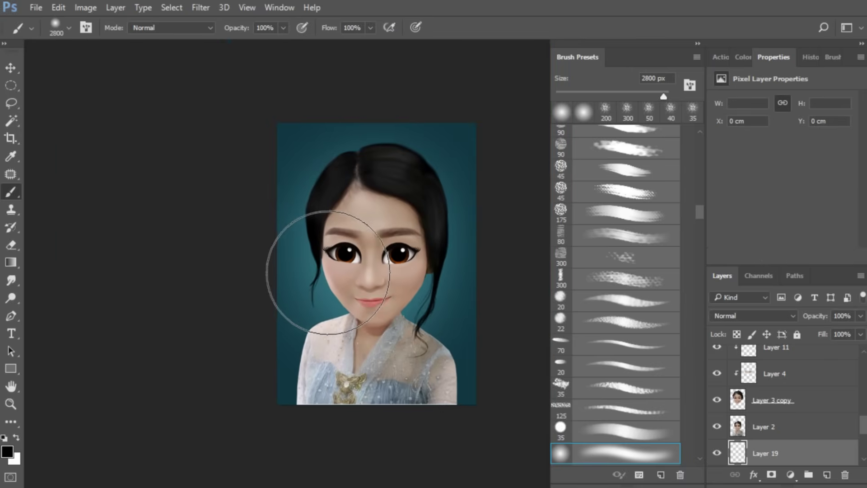
key("x")
key("bracketleft")
key("bracketleft")
key("bracketleft")
key("bracketleft")
key("bracketleft")
key("bracketleft")
key("bracketleft")
left_click(329, 299)
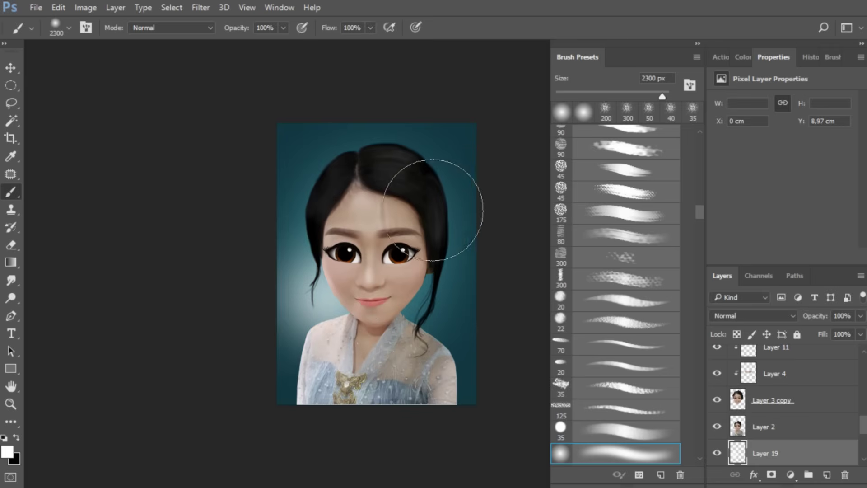
left_click(433, 200)
left_click(427, 285)
scroll(437, 377, "down", 1)
mouse_move(432, 384)
left_mouse_down()
mouse_move(454, 394)
mouse_move(446, 371)
left_mouse_up()
scroll(437, 378, "up", 1)
scroll(424, 256, "up", 2)
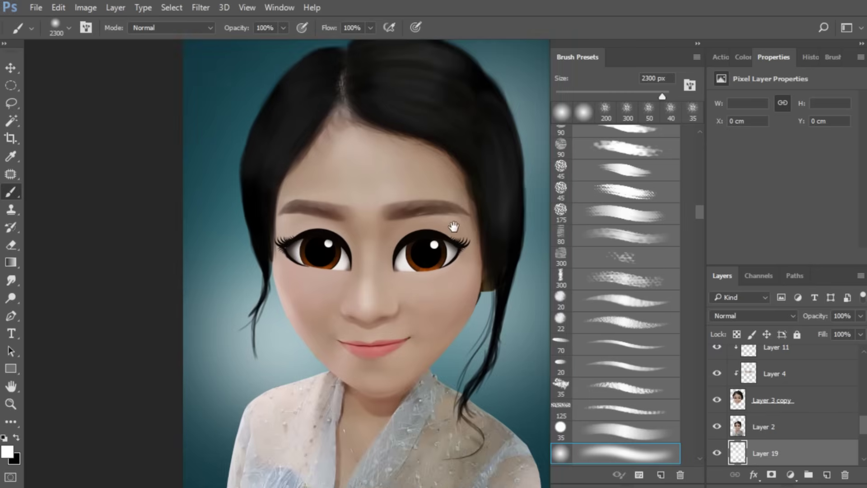
Step: Toggle Layer 15's visibility to check it, select that layer, and choose the 59 px textured preset for the Brush tool
left_click_drag(453, 229, 457, 300)
left_click_drag(862, 421, 862, 360)
left_click(719, 386)
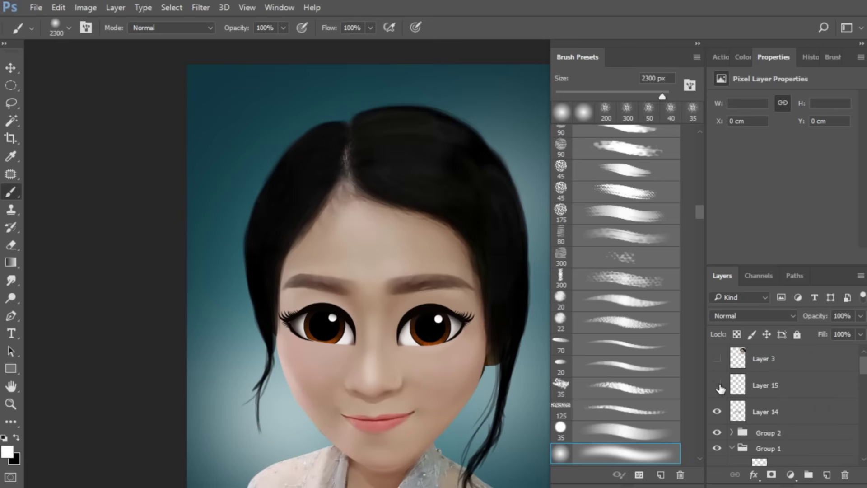
left_click(719, 386)
left_click(783, 387)
left_click_drag(470, 216, 457, 259)
key("shift+b")
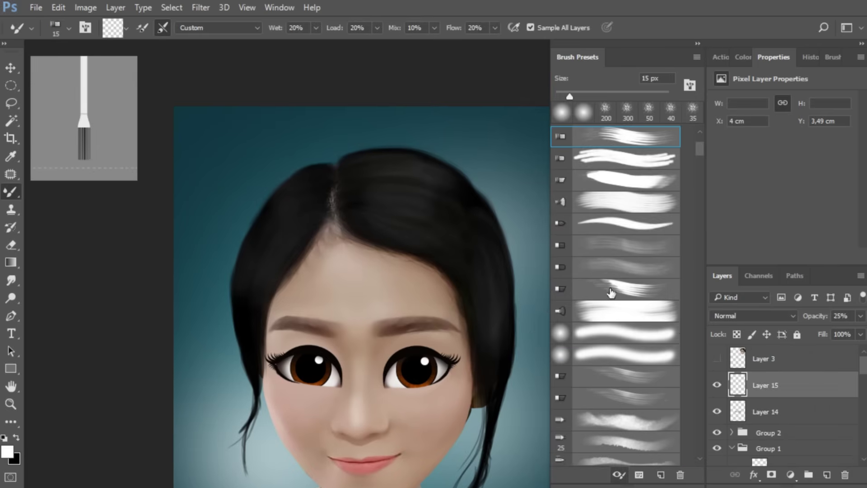
key("shift+b")
left_click_drag(701, 215, 701, 225)
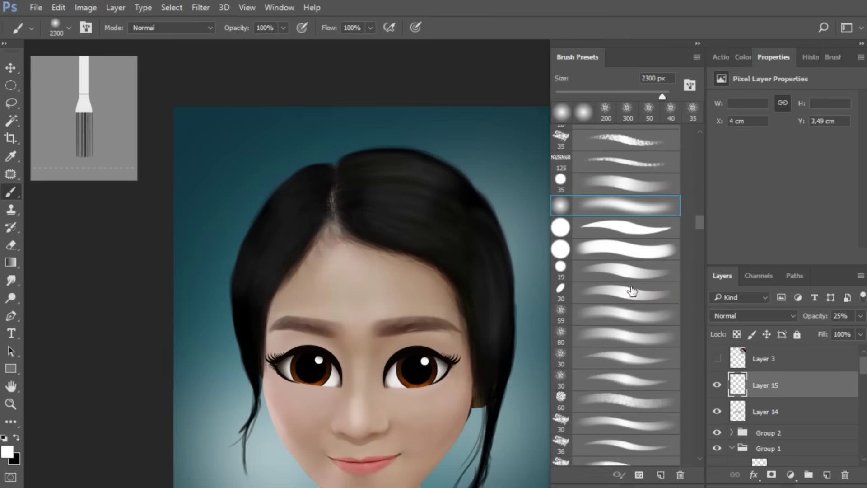
left_click(621, 314)
Step: Sample the black hair colour and paint over the crown and right side of the hair on Layer 15 at 175 to 250 px
left_click_drag(475, 248, 479, 263)
key("bracketright")
key("bracketright")
key("bracketright")
left_click(465, 267, "alt")
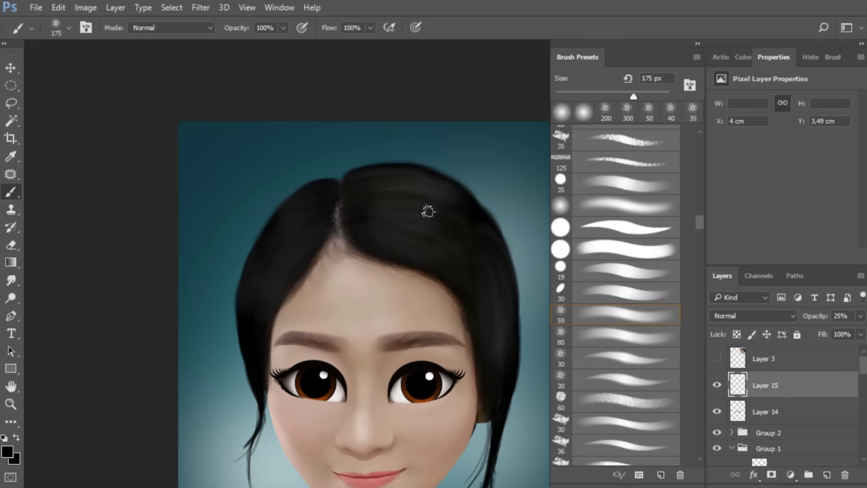
left_click_drag(428, 211, 467, 246)
key("bracketright")
key("bracketright")
key("bracketright")
mouse_move(394, 193)
left_mouse_down()
mouse_move(452, 198)
mouse_move(473, 230)
left_mouse_up()
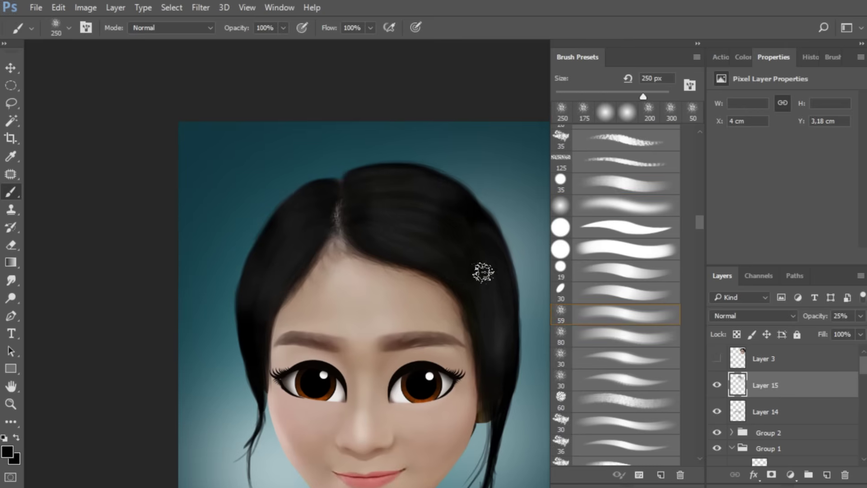
key("bracketleft")
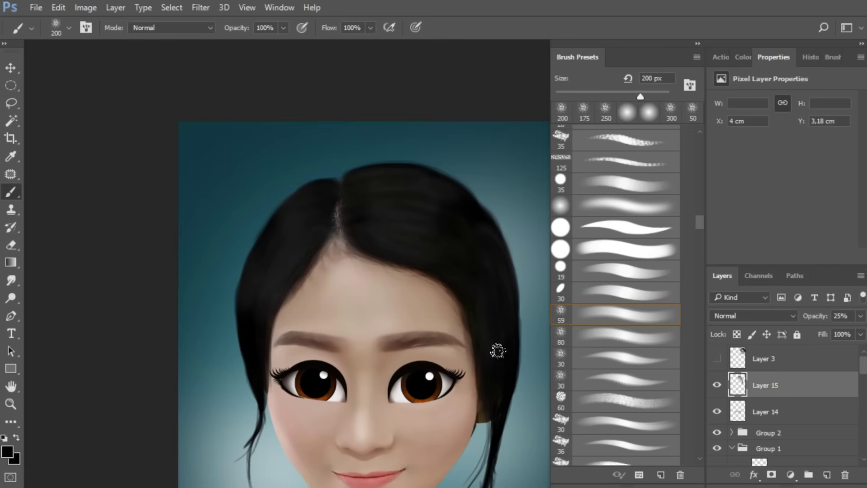
Step: Examine the whole caricature at reduced zoom and enlarged in full-screen mode, checking the hair against the background
scroll(472, 280, "down", 8)
left_click_drag(457, 271, 435, 222)
scroll(454, 316, "down", 1)
left_click_drag(439, 318, 454, 326)
scroll(454, 325, "up", 1)
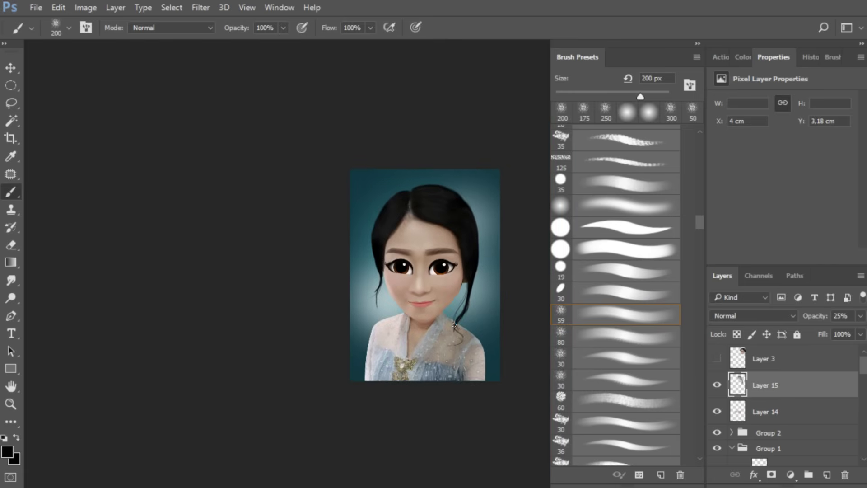
left_click_drag(487, 295, 459, 292)
key("f")
left_click_drag(521, 300, 496, 263)
key("ctrl+plus")
key("ctrl+plus")
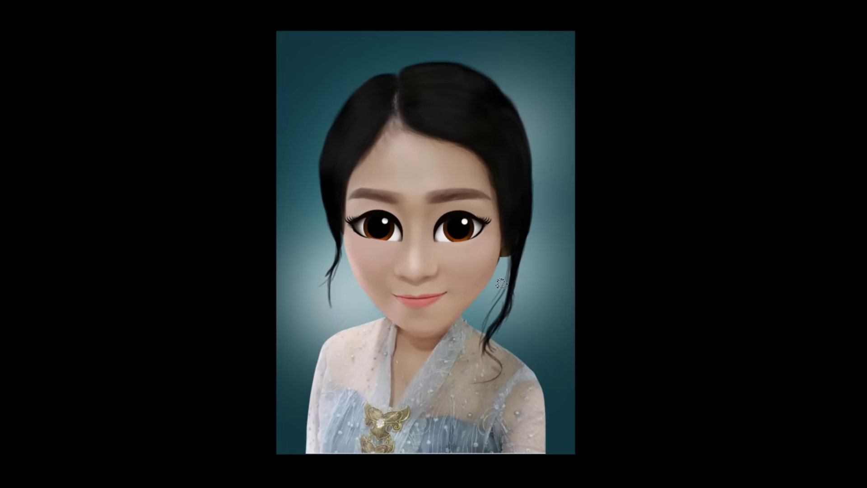